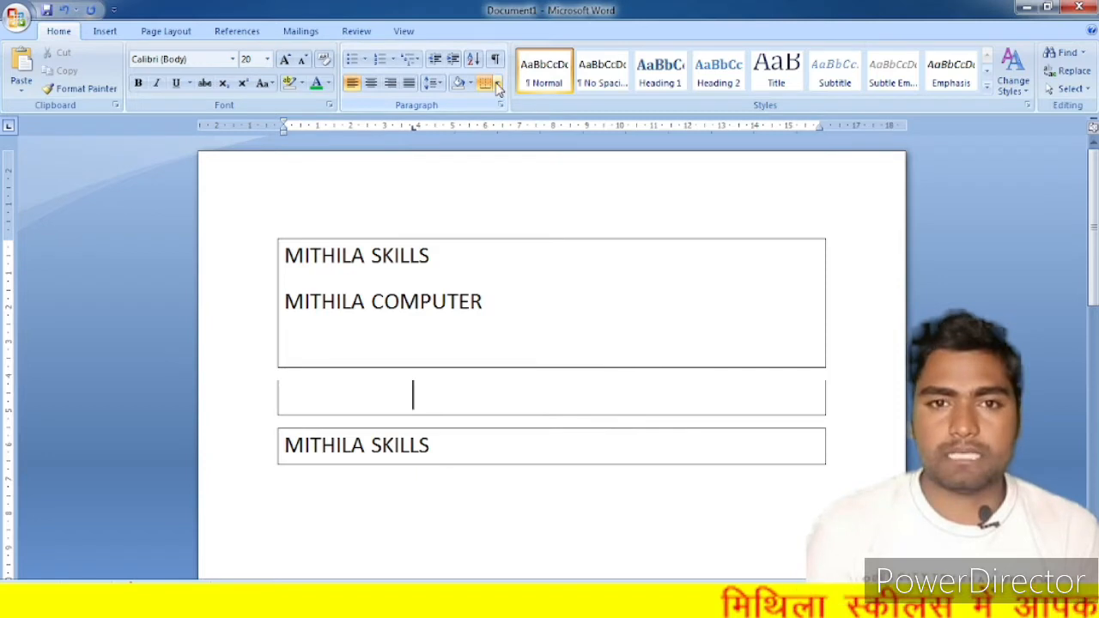
# Step: Add a top border to the blank line between the bordered block and the last MITHILA SKILLS line
pyautogui.click(498, 83)
pyautogui.click(512, 121)
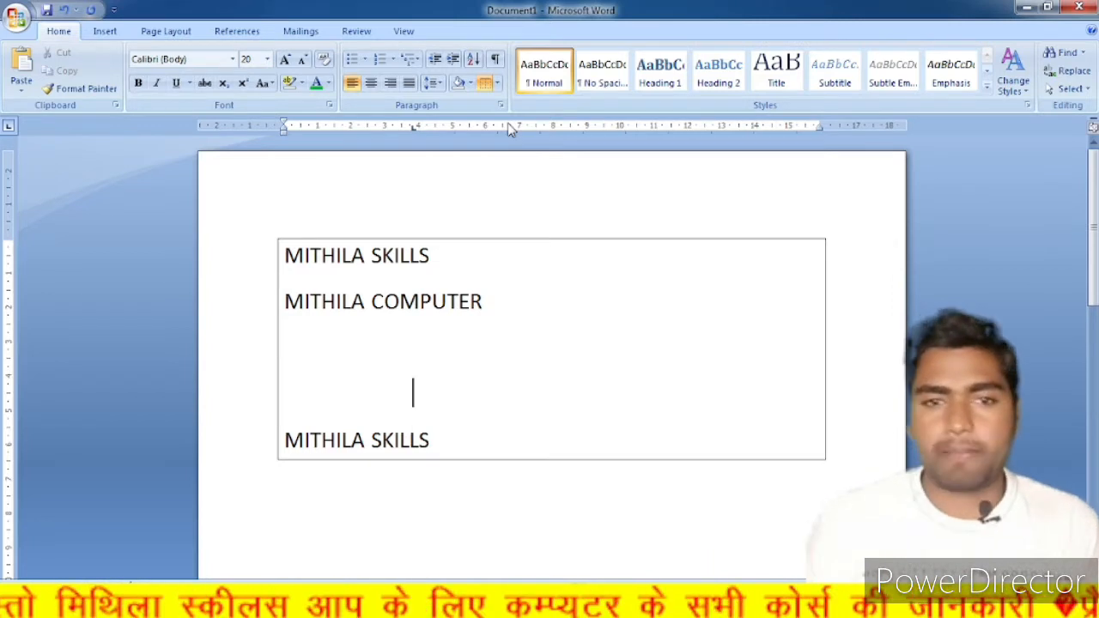
# Step: Enter COMPUTER as a new unbordered line below the bordered block, leaving a blank line between them
pyautogui.doubleClick(350, 487)
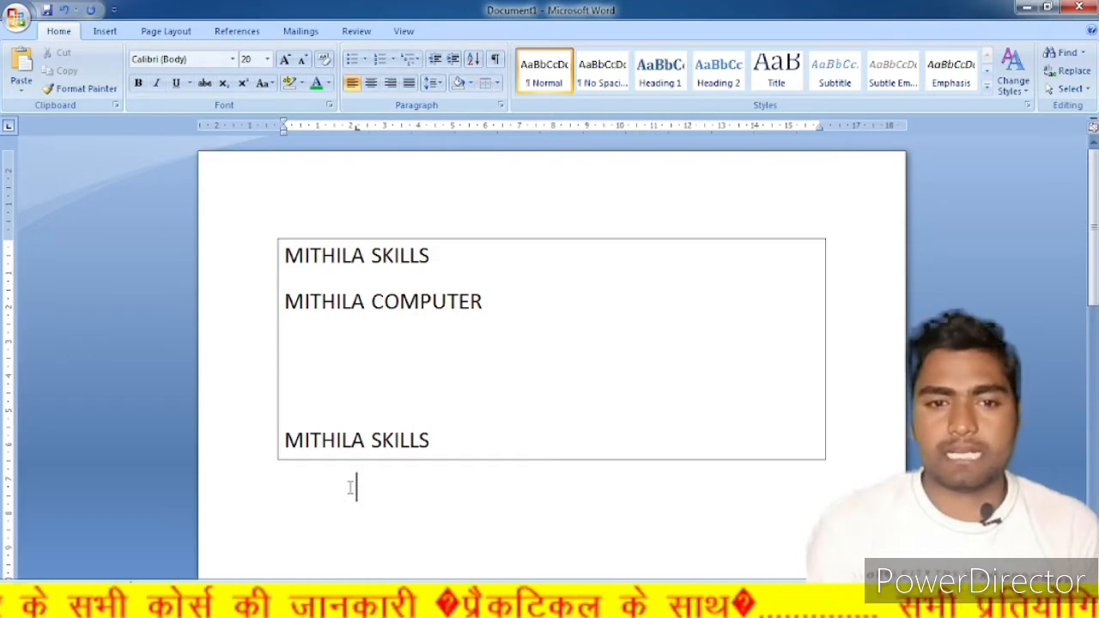
pyautogui.scroll(-2, 358, 491)
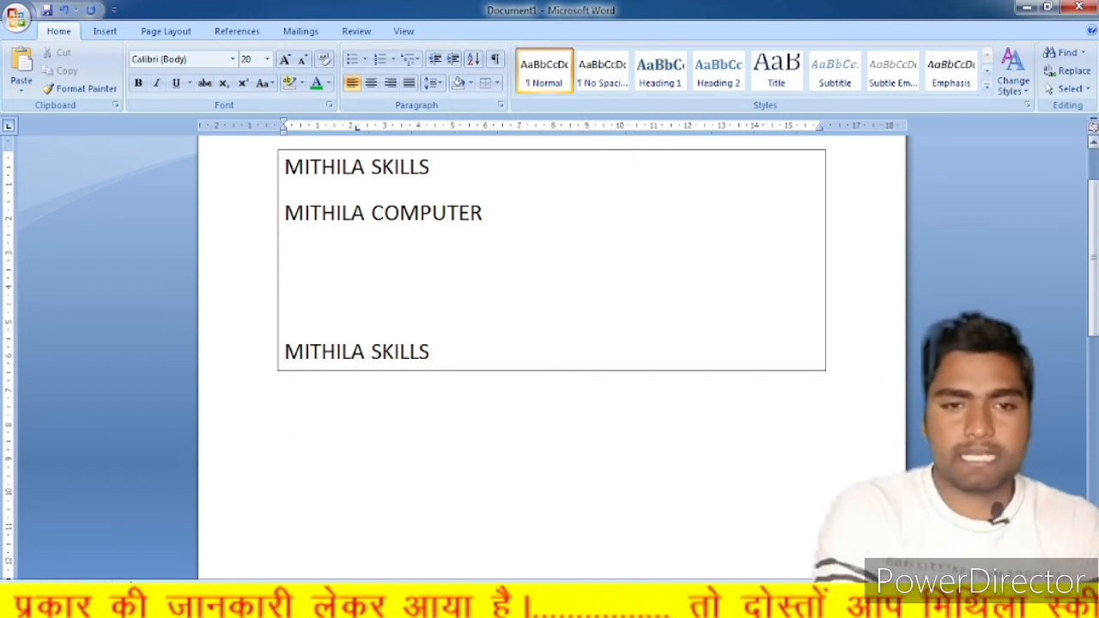
pyautogui.write('COMPUTER')
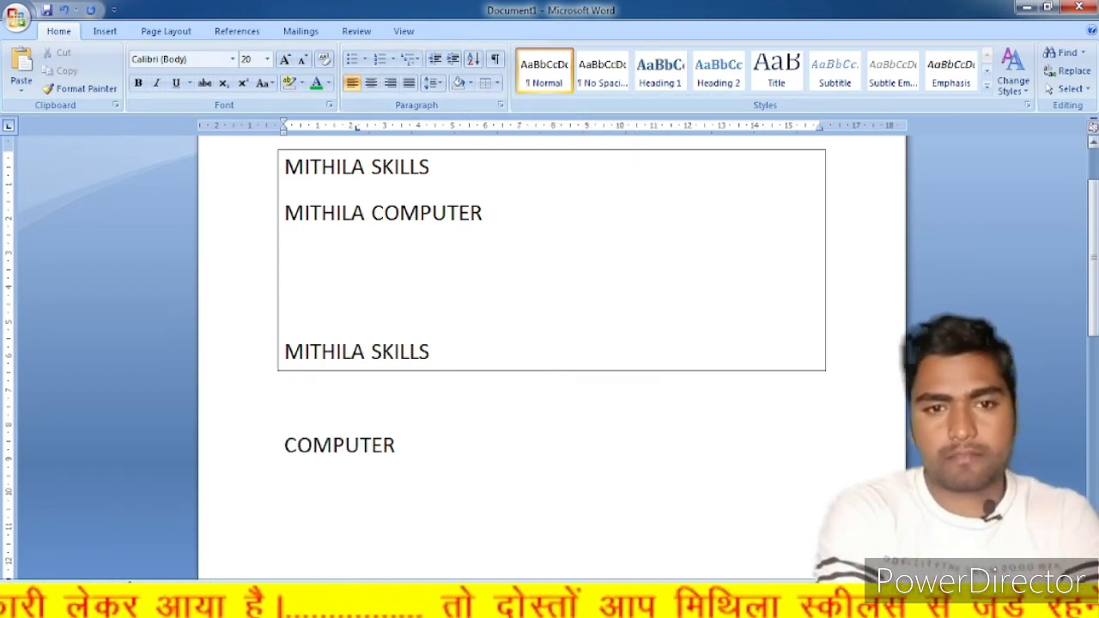
# Step: Enclose the COMPUTER line by adding its bottom, top, left and right borders one at a time
pyautogui.click(498, 84)
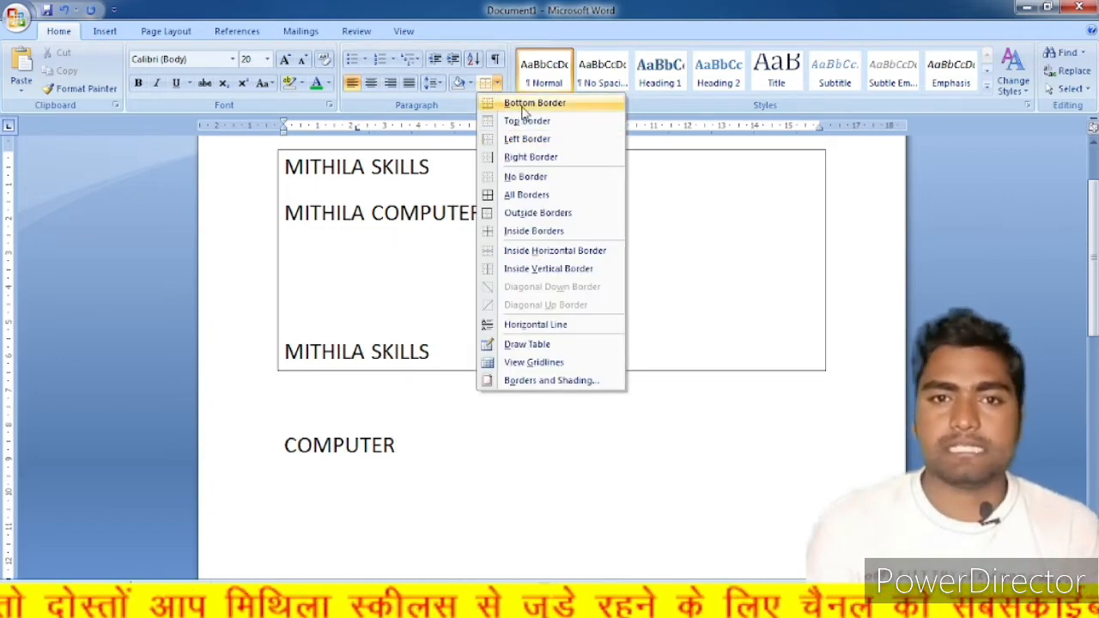
pyautogui.click(525, 105)
pyautogui.click(497, 84)
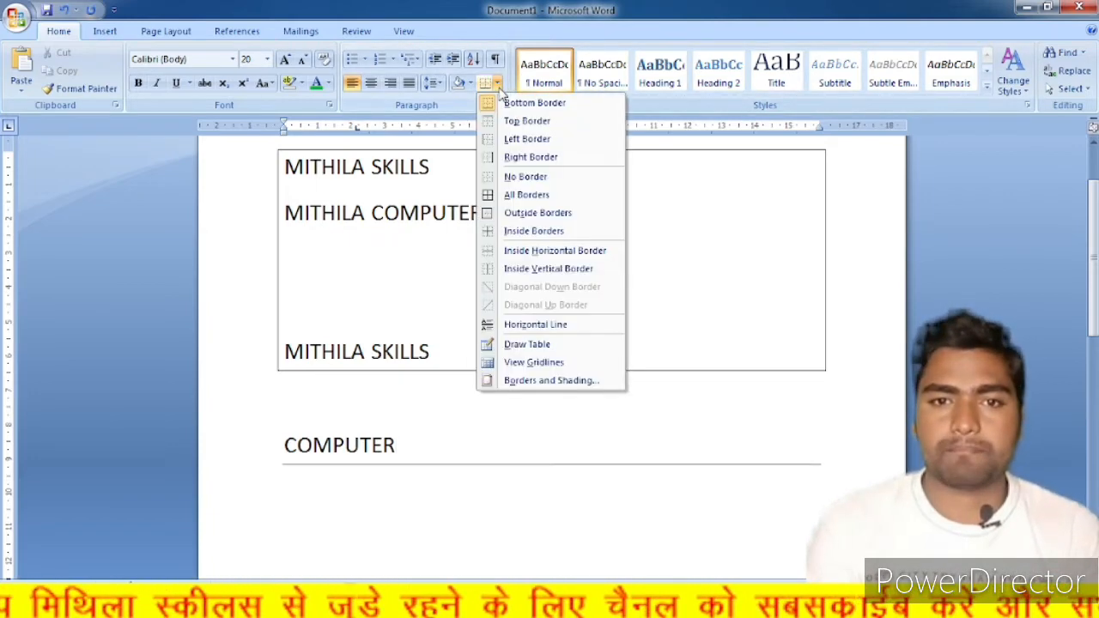
pyautogui.click(515, 120)
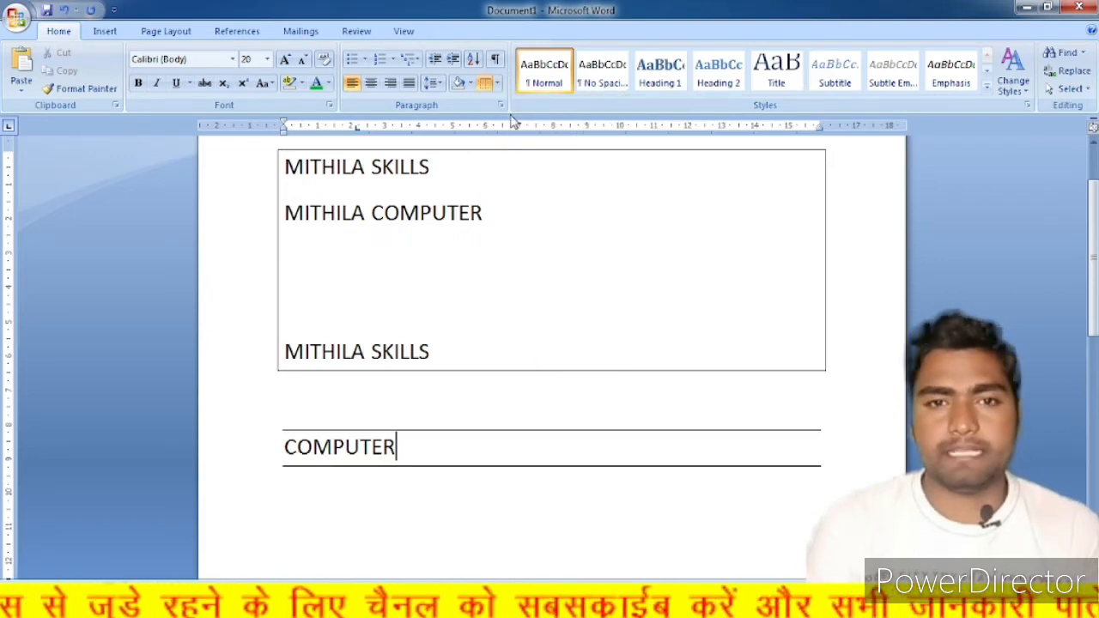
pyautogui.click(497, 83)
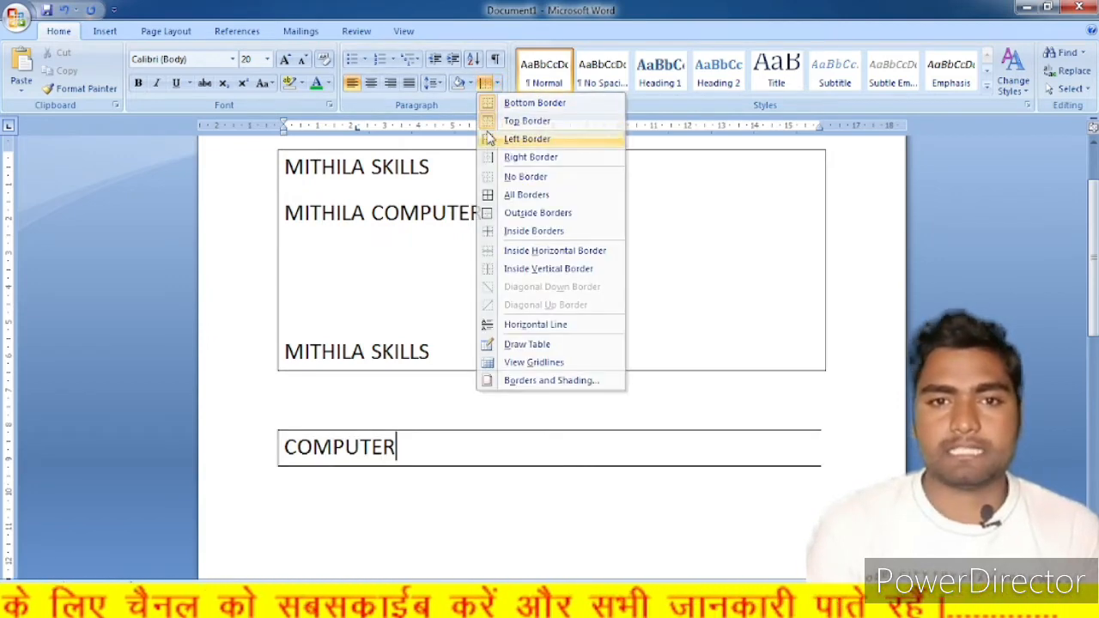
pyautogui.click(491, 139)
pyautogui.click(497, 83)
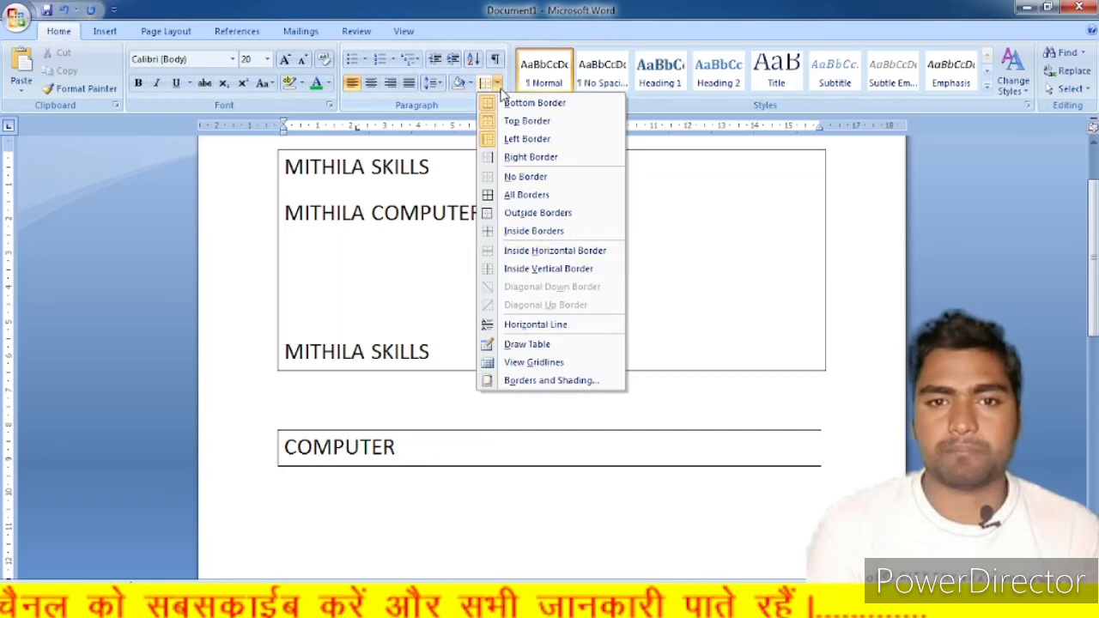
pyautogui.click(535, 156)
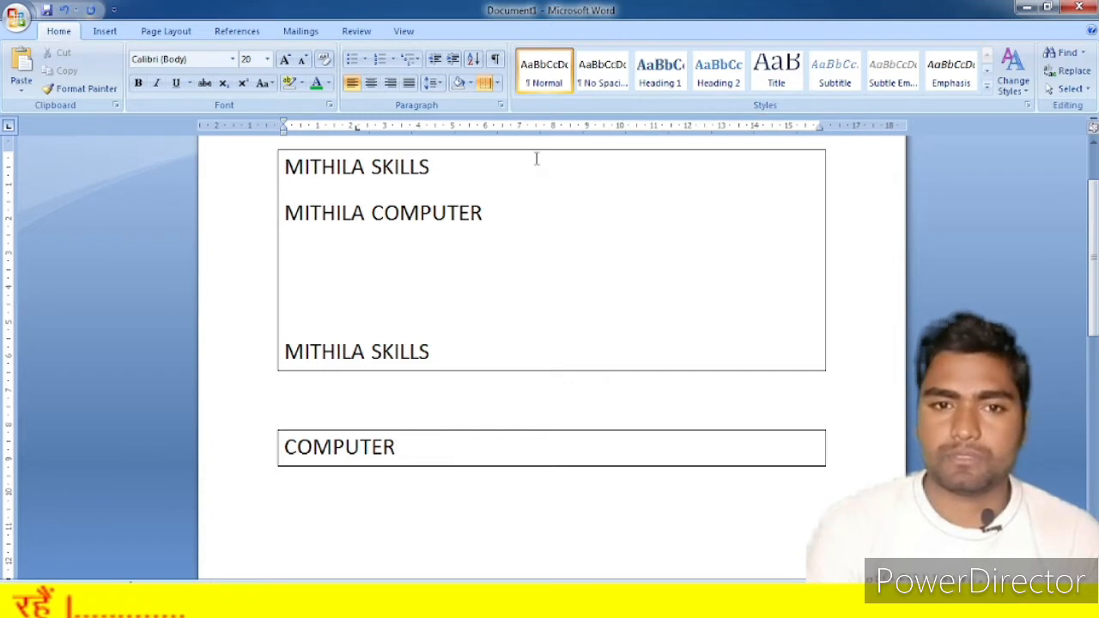
# Step: Turn Outside Borders off and back on for the COMPUTER line
pyautogui.click(498, 83)
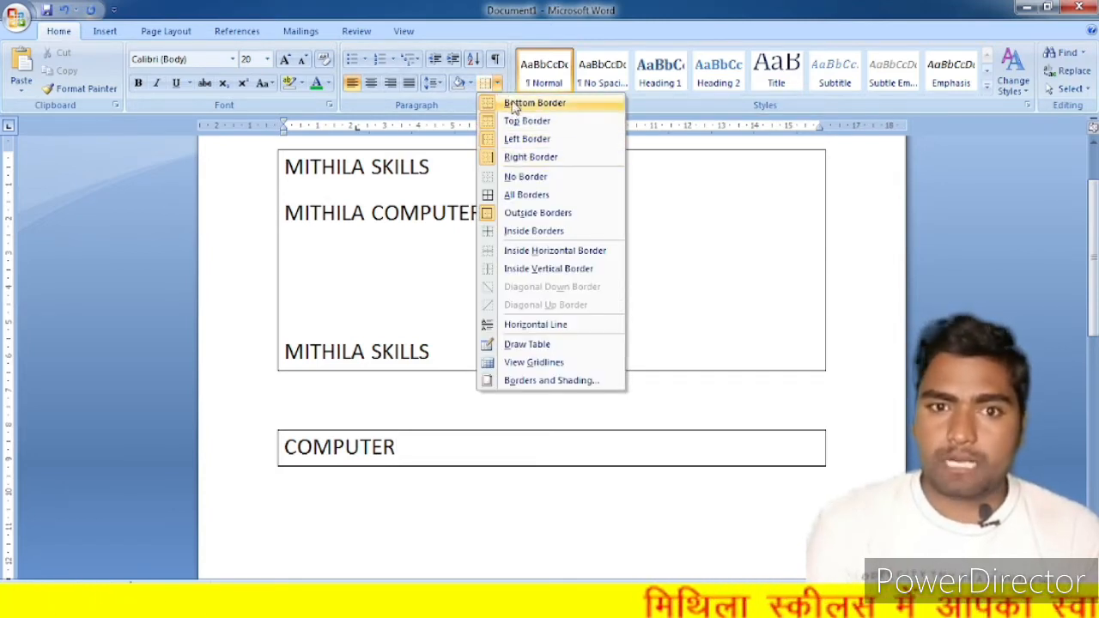
pyautogui.click(565, 214)
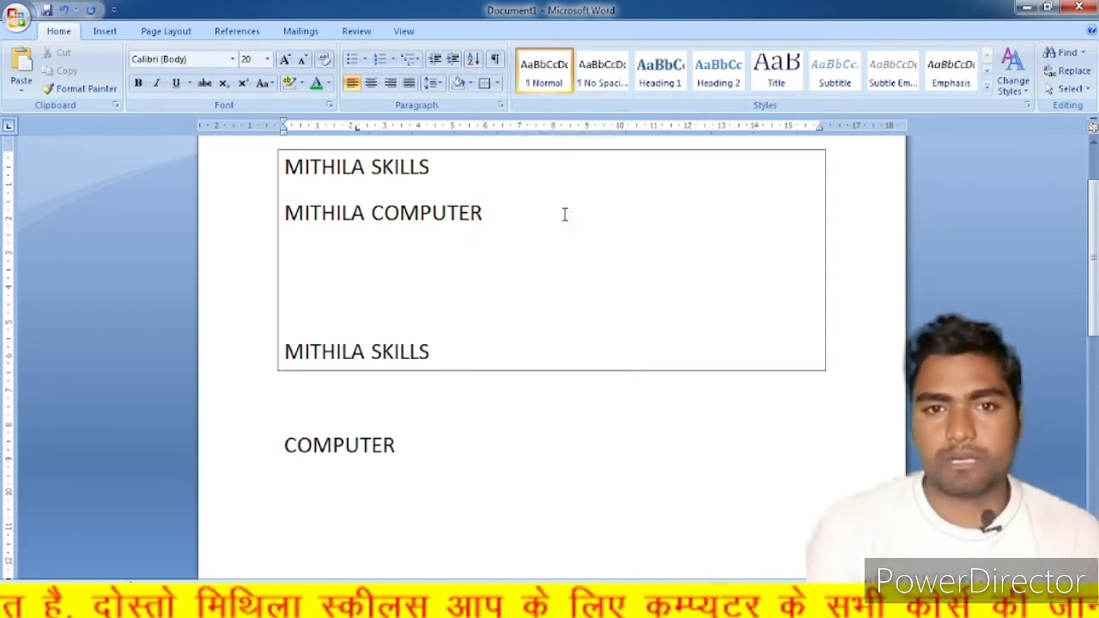
pyautogui.click(497, 82)
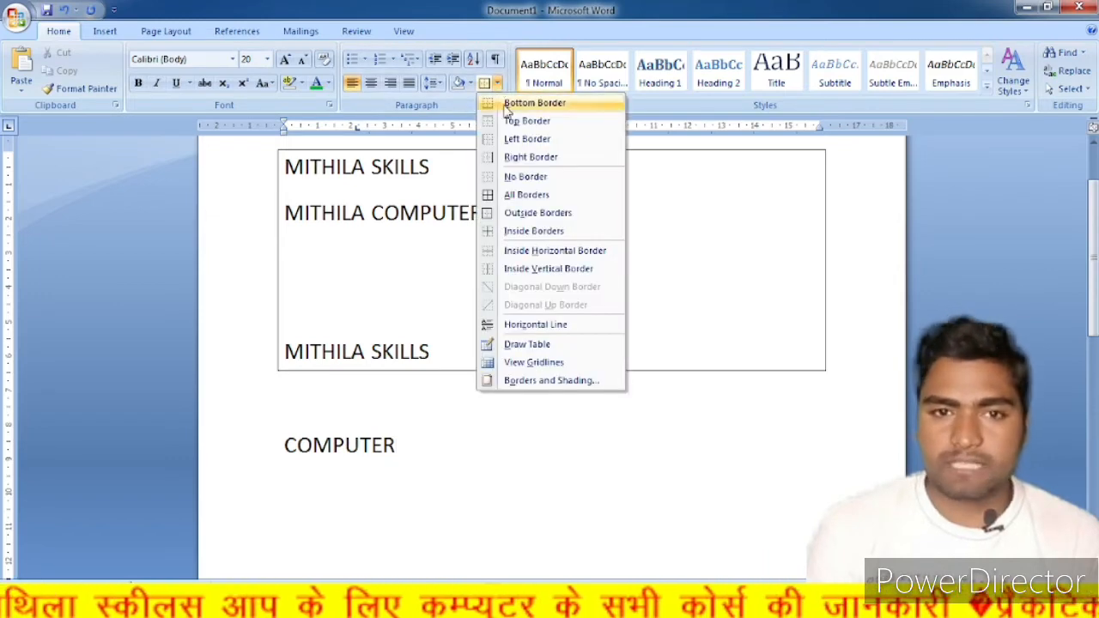
pyautogui.click(544, 220)
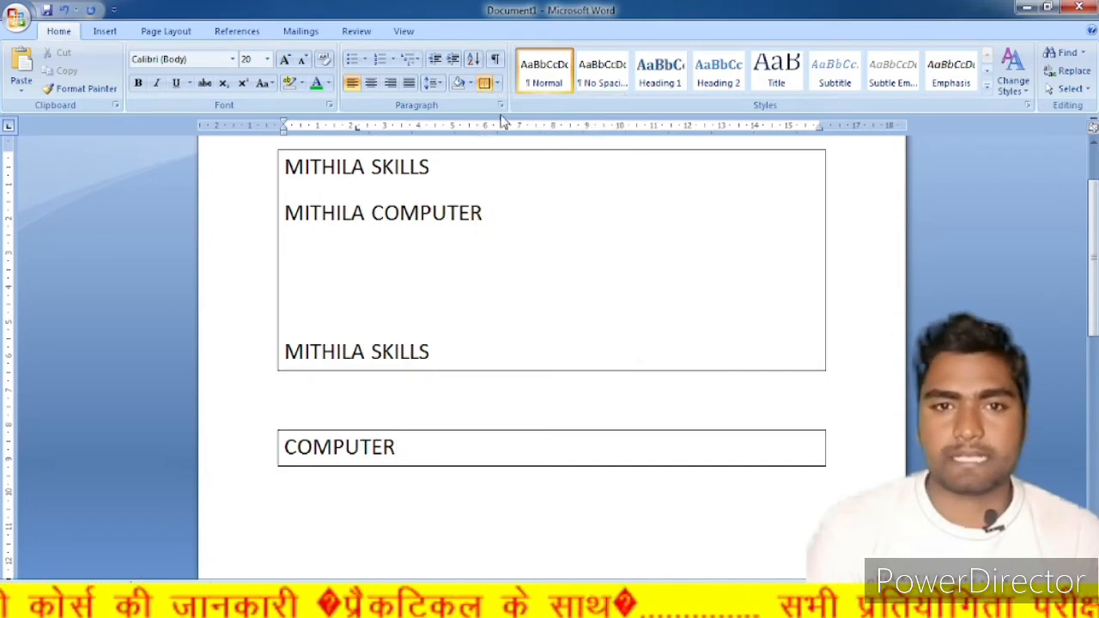
# Step: Clear the COMPUTER line with No Border, reapply Outside Borders, and clear it with No Border again
pyautogui.click(497, 82)
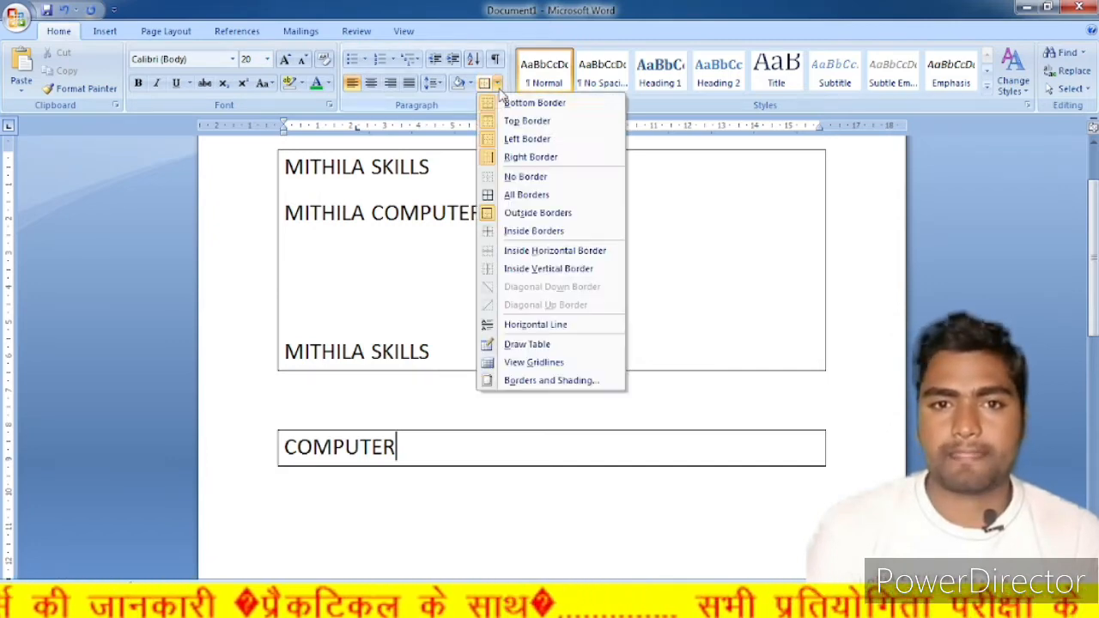
pyautogui.click(527, 177)
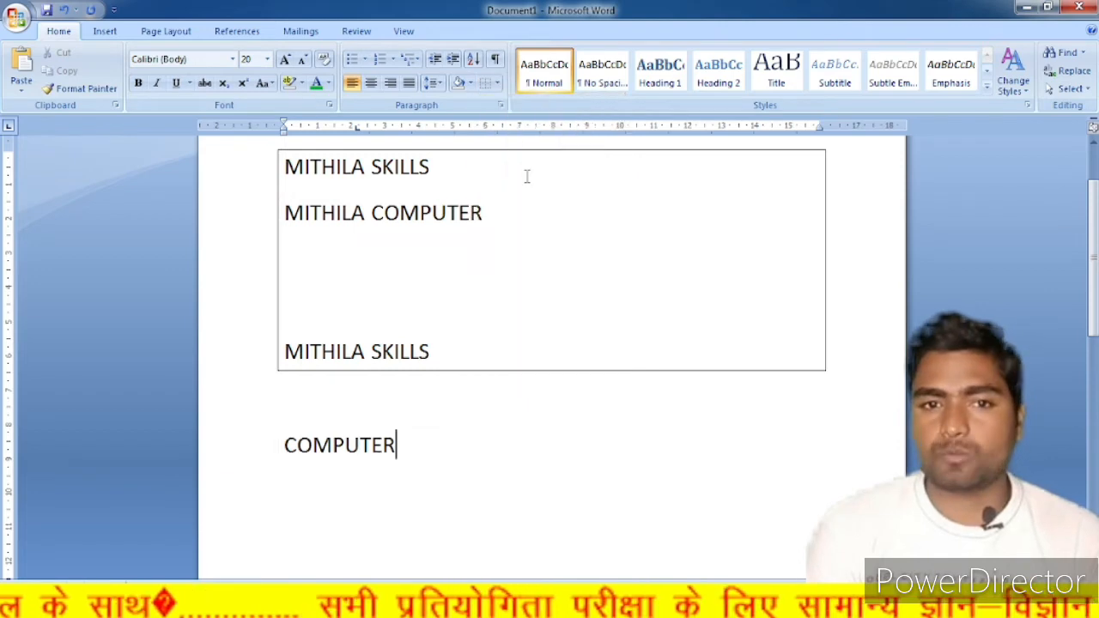
pyautogui.click(498, 83)
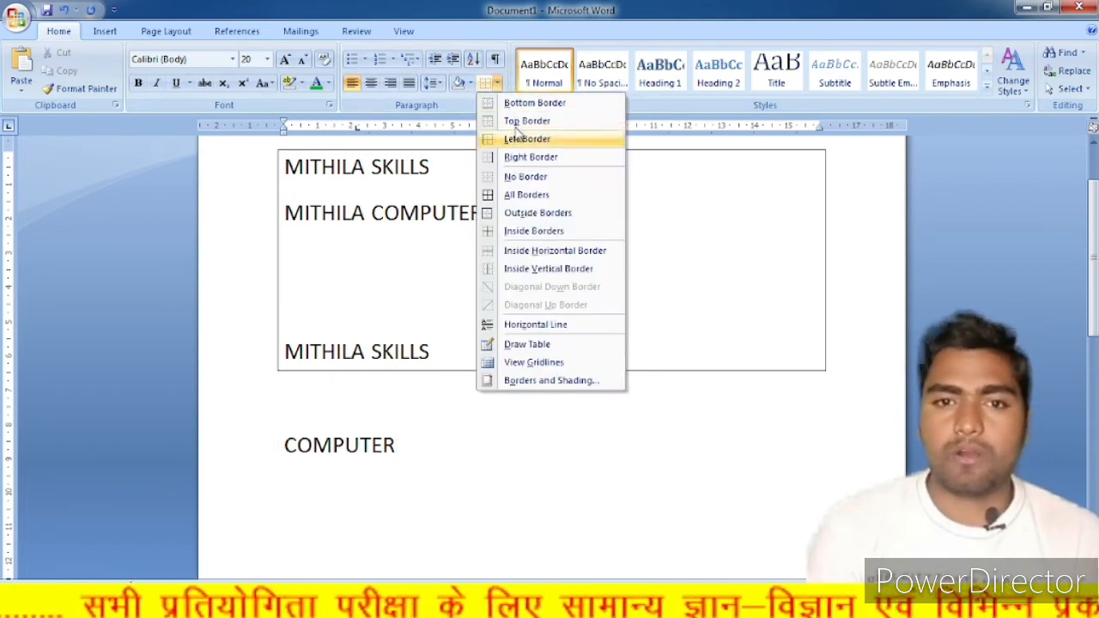
pyautogui.click(534, 213)
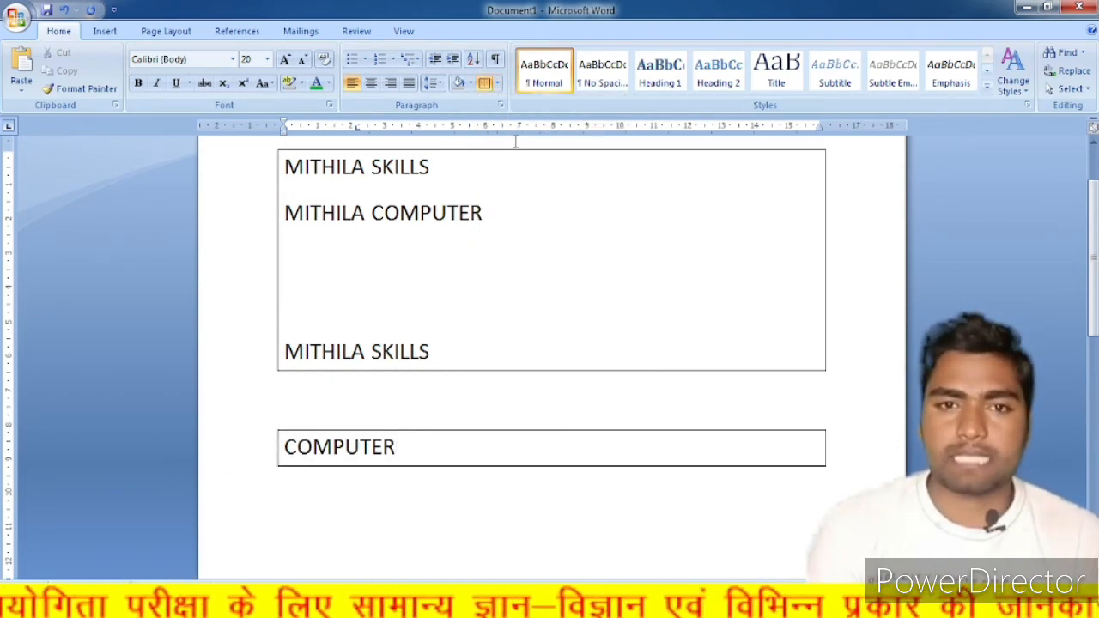
pyautogui.click(498, 82)
pyautogui.click(525, 176)
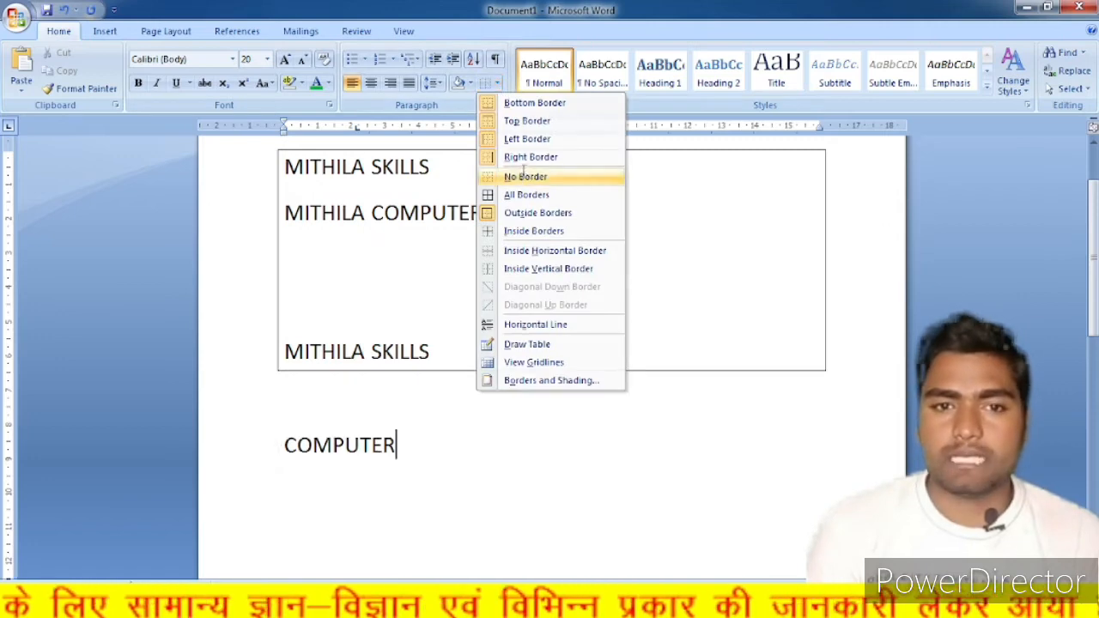
# Step: Remove all borders from the block running from the first to the last MITHILA SKILLS line using No Border
pyautogui.click(345, 445)
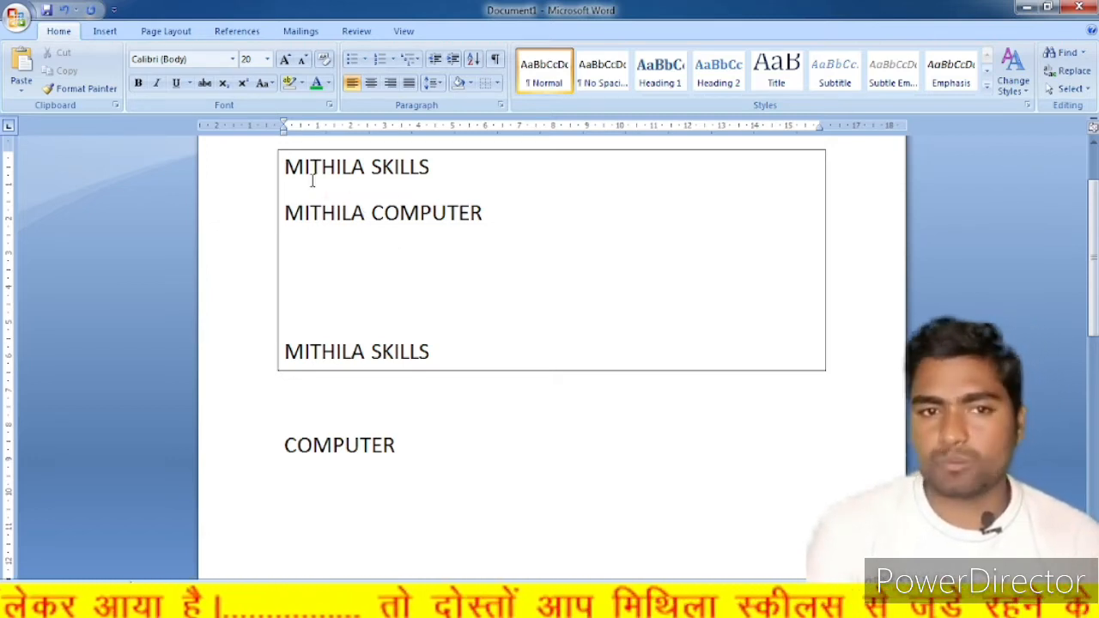
pyautogui.moveTo(286, 167); pyautogui.dragTo(452, 340)
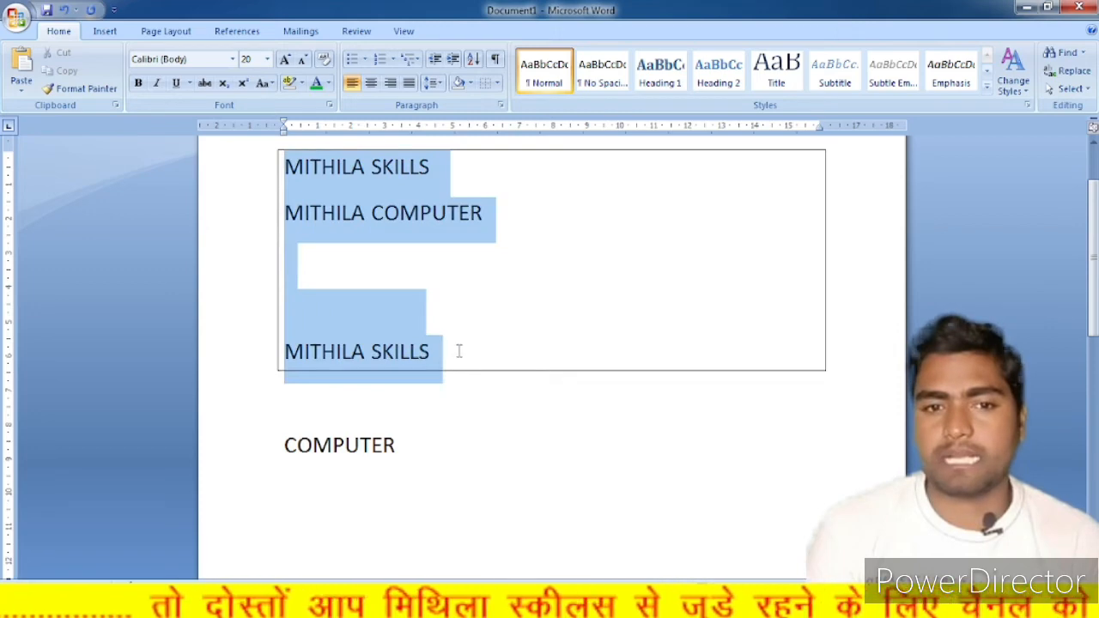
pyautogui.click(498, 84)
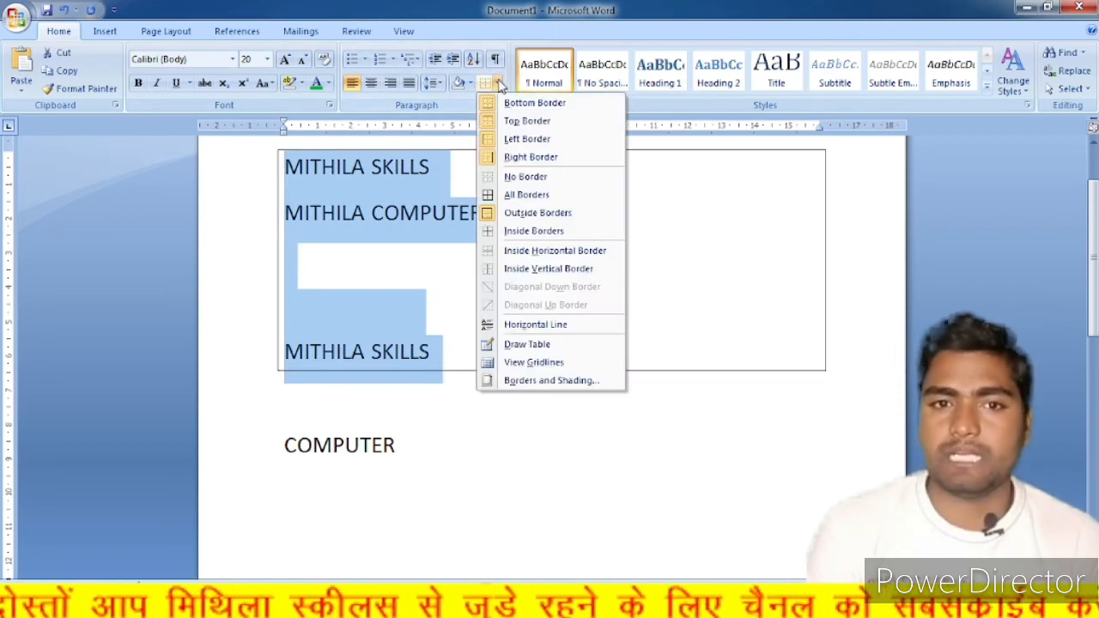
pyautogui.click(526, 176)
# Step: Apply Outside Borders to the selected MITHILA lines and clear them with No Border
pyautogui.click(498, 83)
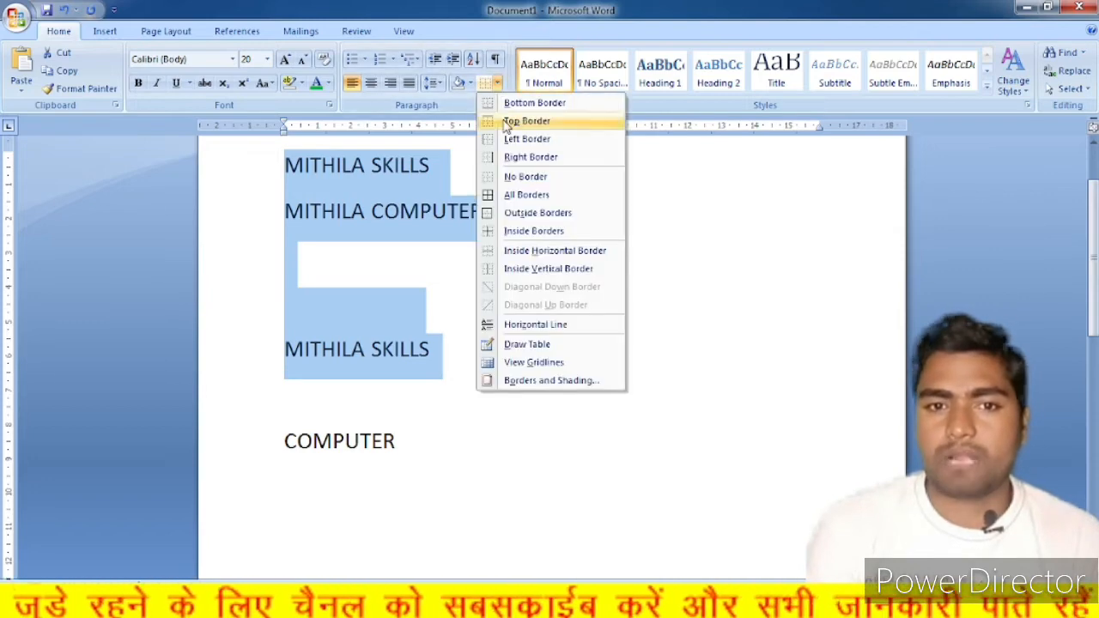
pyautogui.click(526, 213)
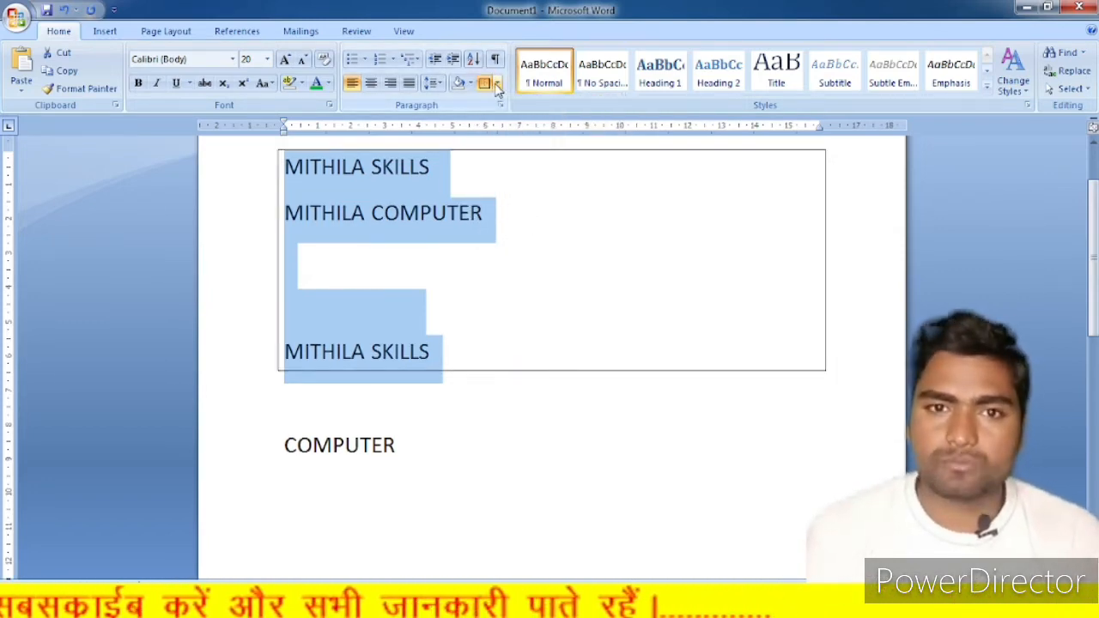
pyautogui.click(498, 84)
pyautogui.click(515, 177)
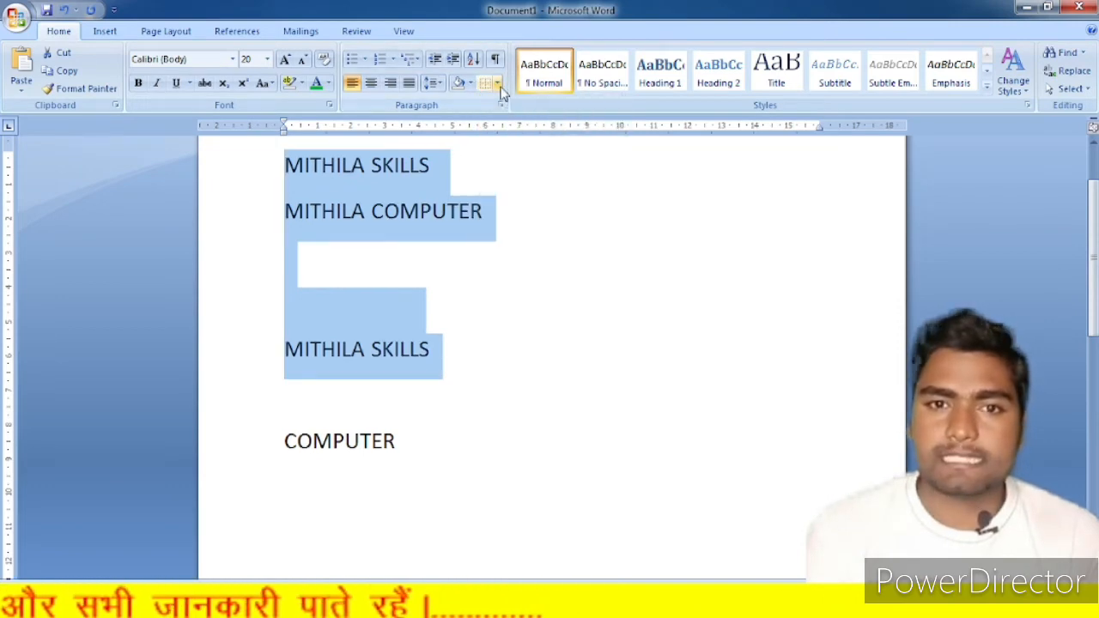
# Step: Apply Inside Borders to the selected MITHILA lines and clear them with No Border
pyautogui.click(499, 84)
pyautogui.click(515, 230)
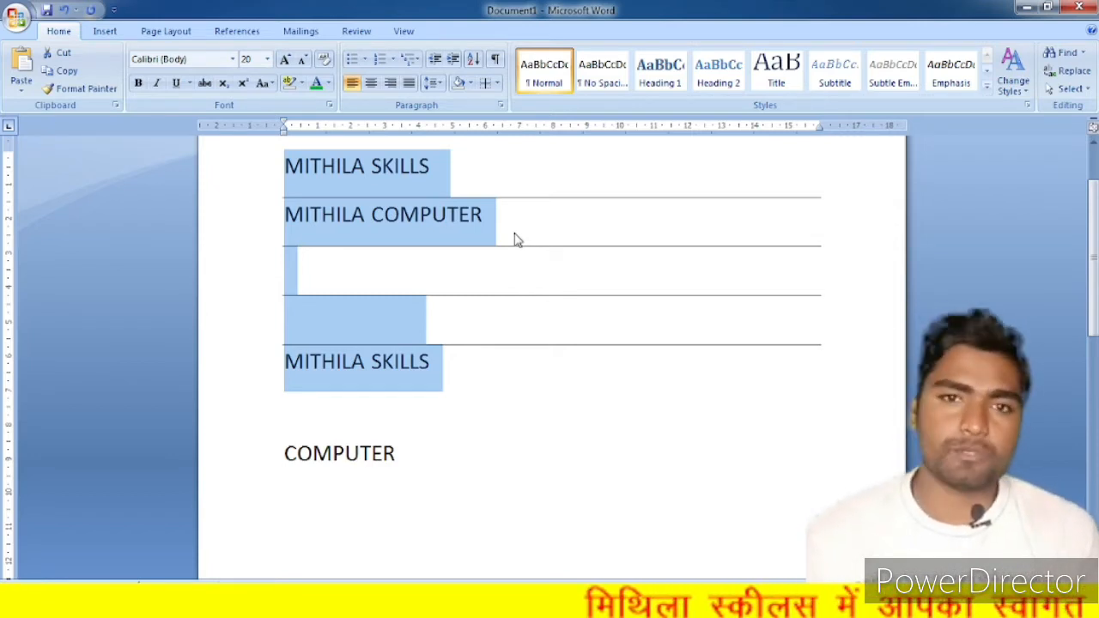
pyautogui.click(498, 84)
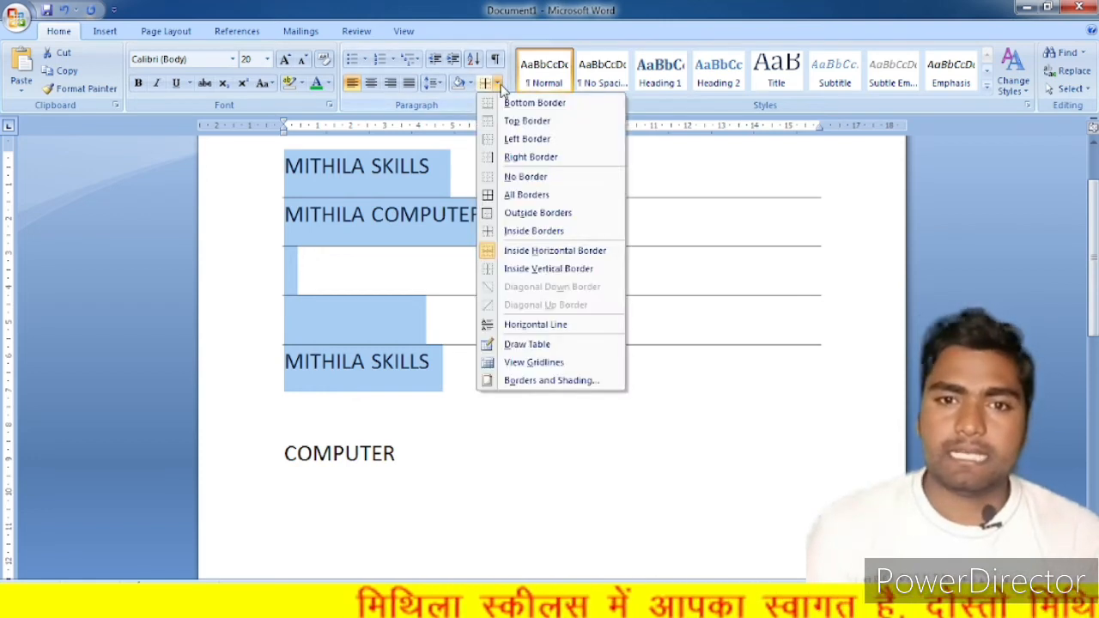
pyautogui.click(525, 177)
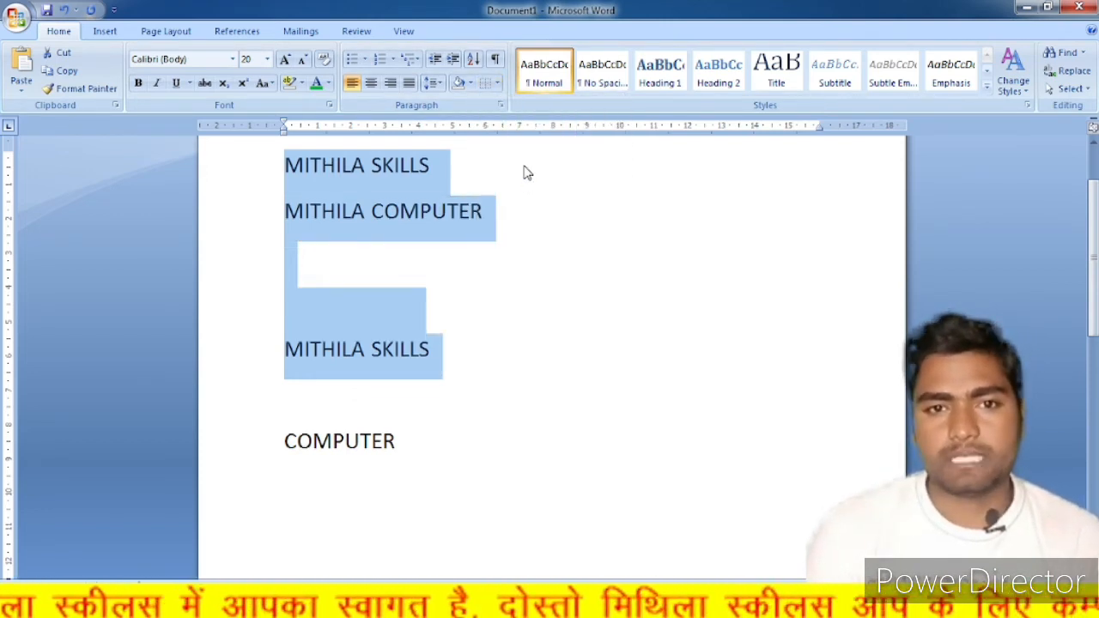
# Step: Apply Inside Horizontal Border plus Outside Borders to the selected MITHILA lines, and clear them with No Border
pyautogui.click(497, 83)
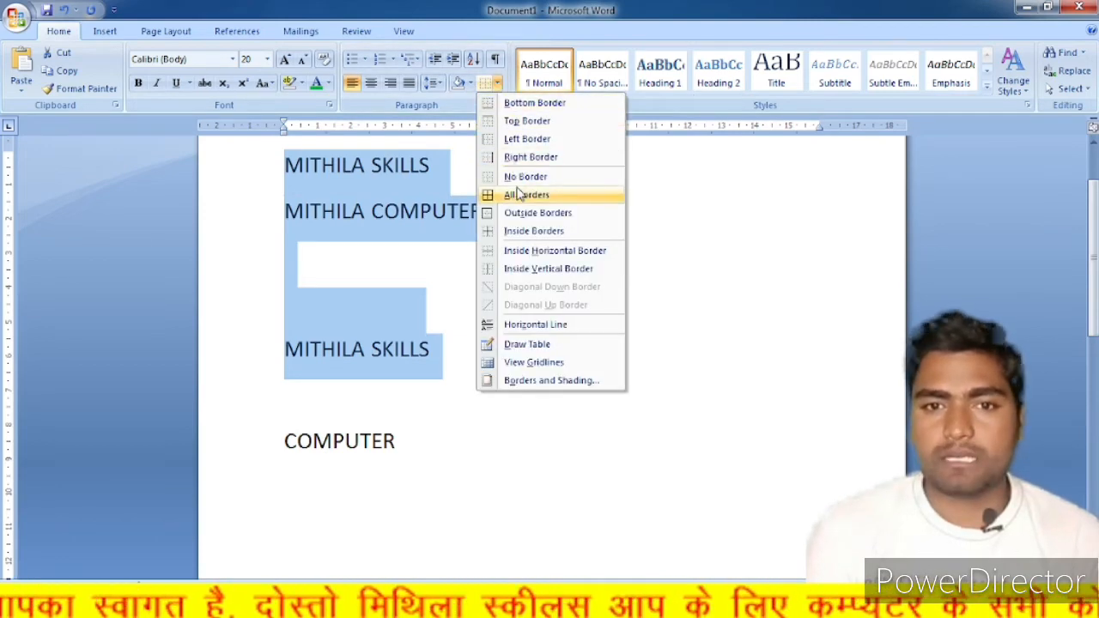
pyautogui.click(550, 253)
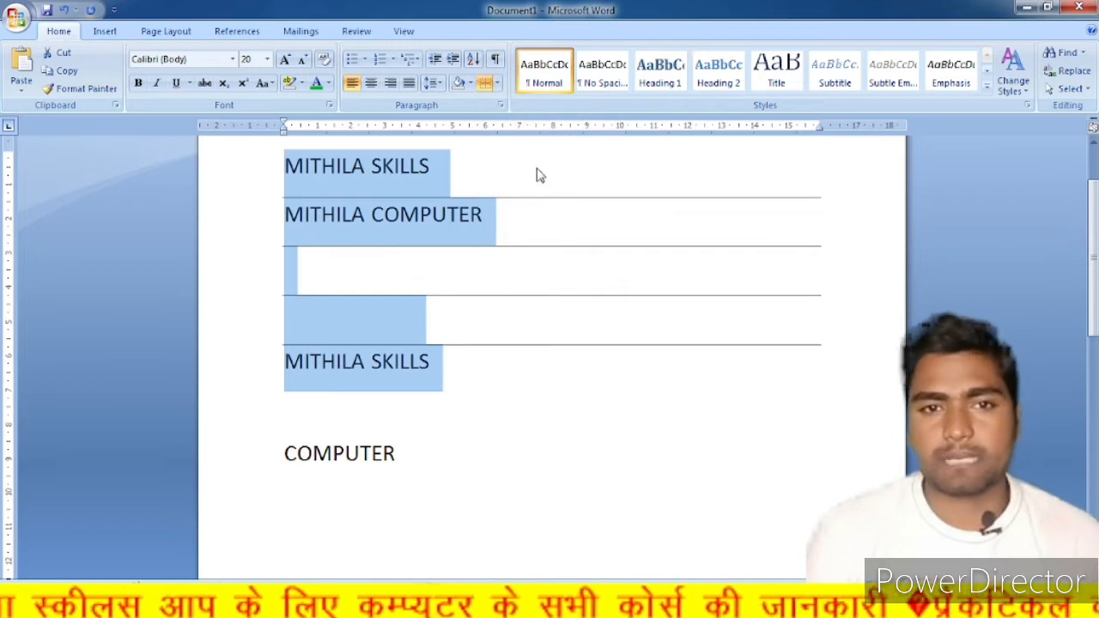
pyautogui.click(497, 83)
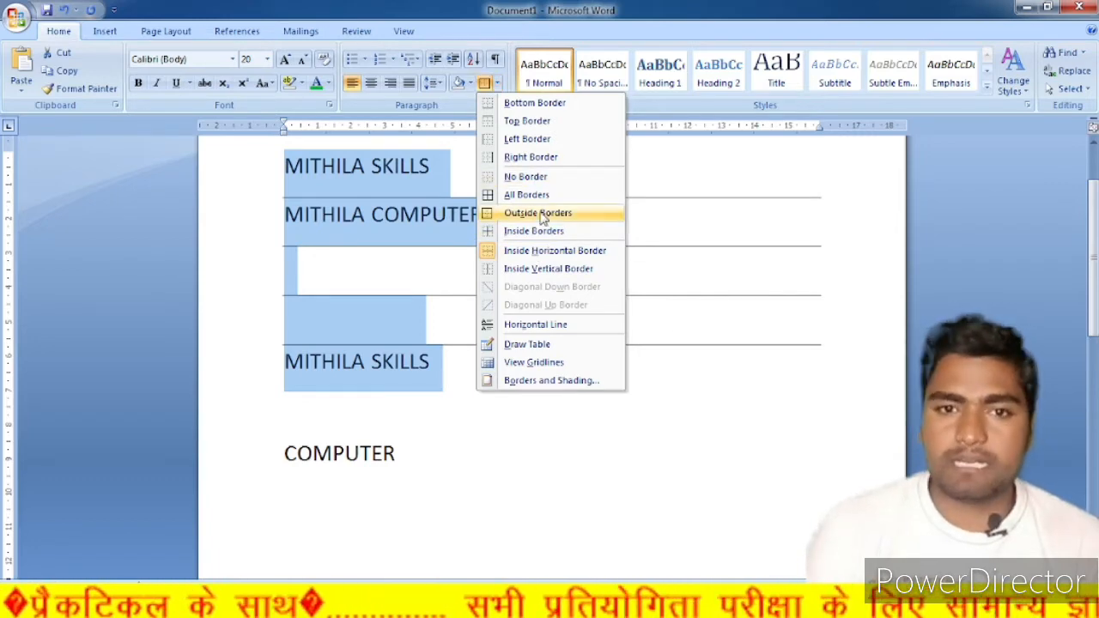
pyautogui.click(541, 215)
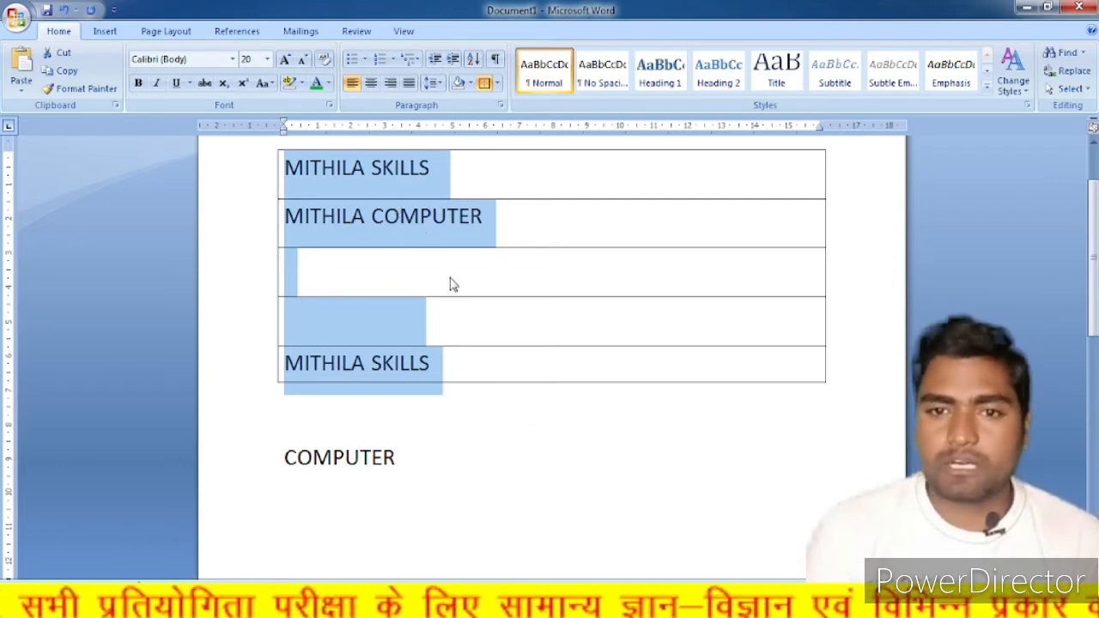
pyautogui.click(498, 84)
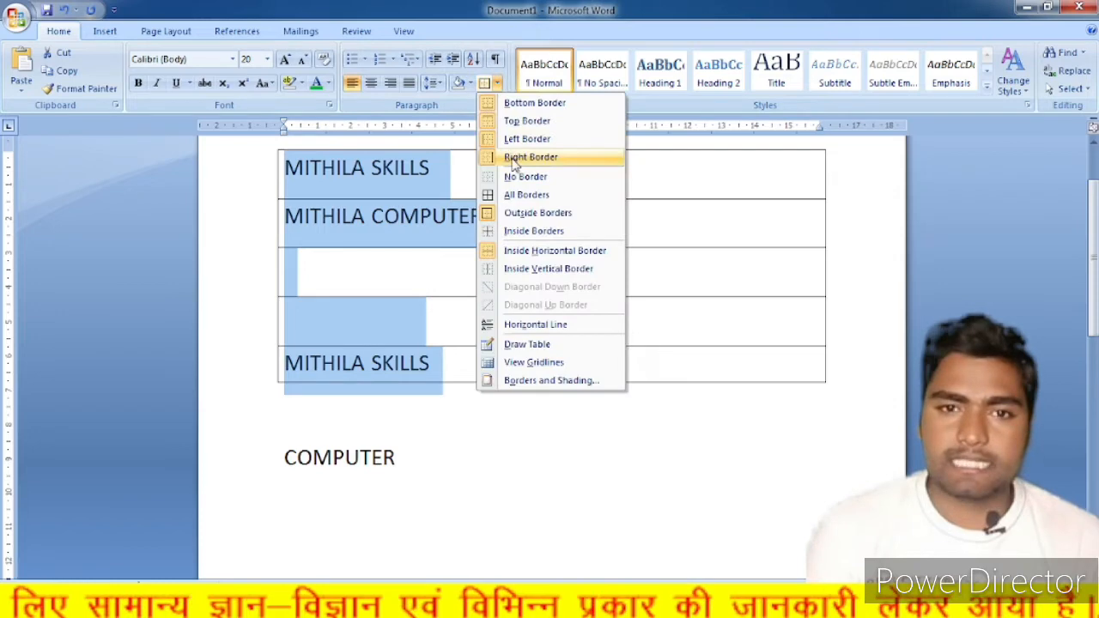
pyautogui.click(519, 178)
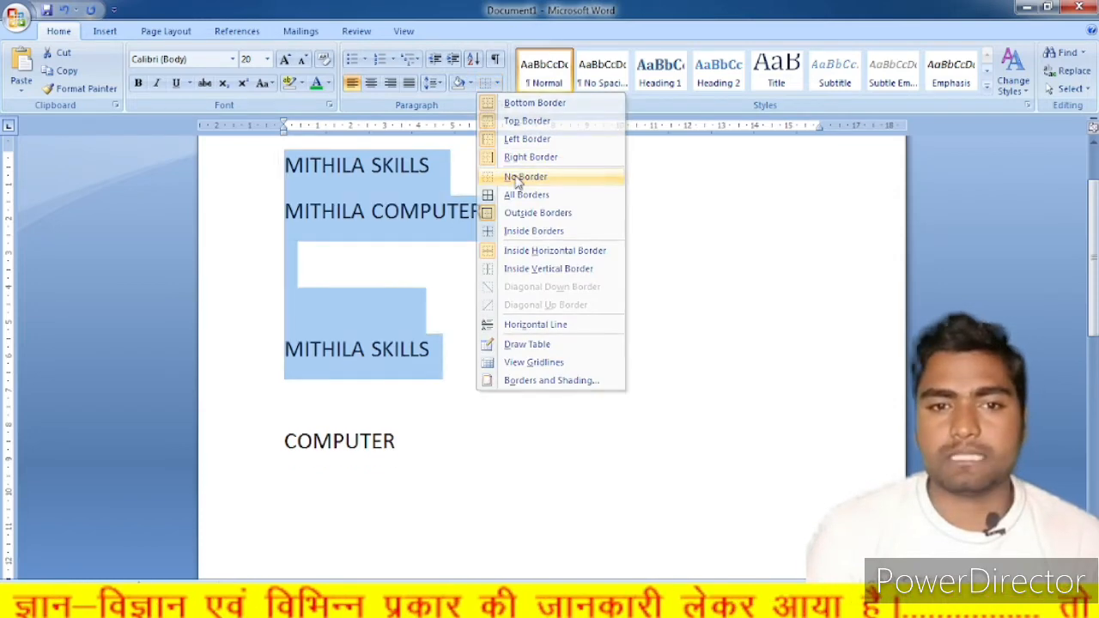
# Step: Apply All Borders to the selected MITHILA lines and clear them with No Border
pyautogui.click(497, 83)
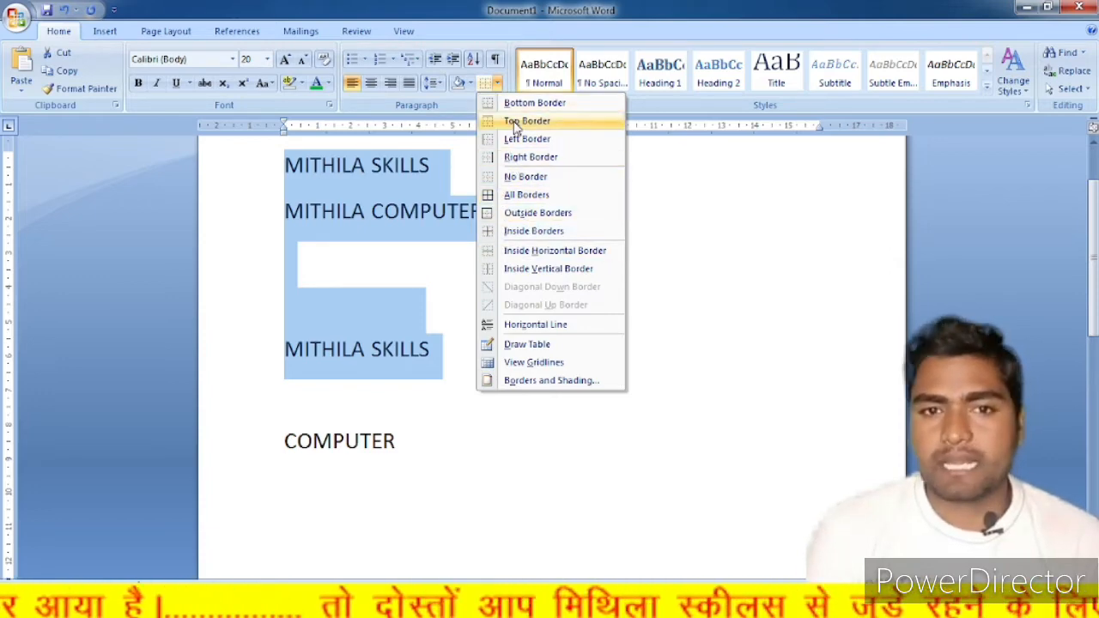
pyautogui.click(528, 196)
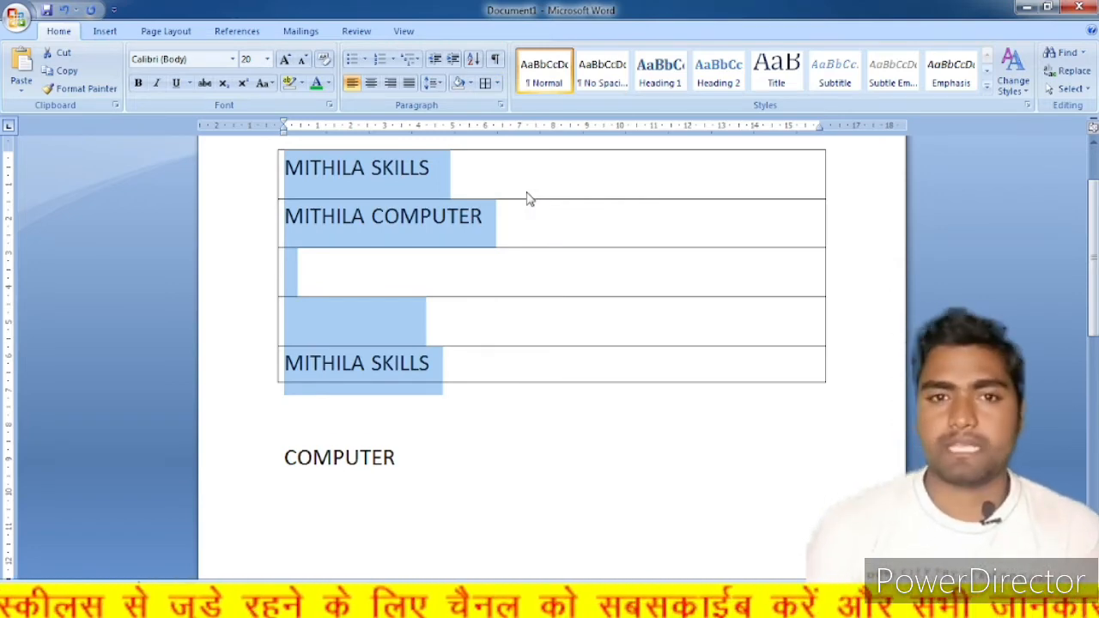
pyautogui.click(497, 84)
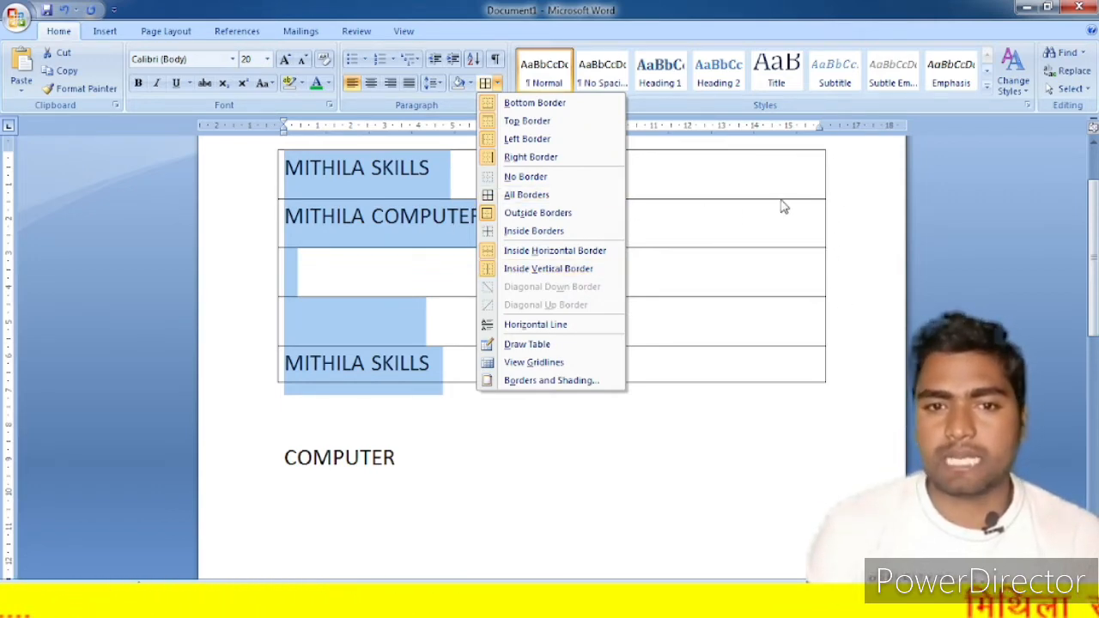
pyautogui.click(566, 182)
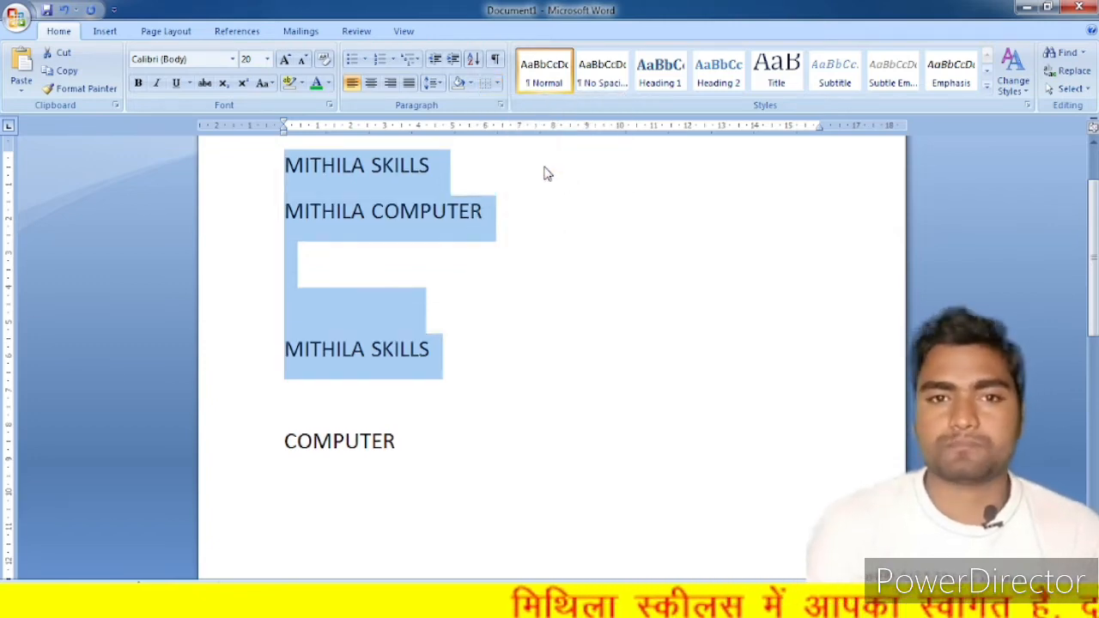
# Step: Apply All Borders to the selected MITHILA lines and shade the MITHILA COMPUTER line black
pyautogui.click(497, 83)
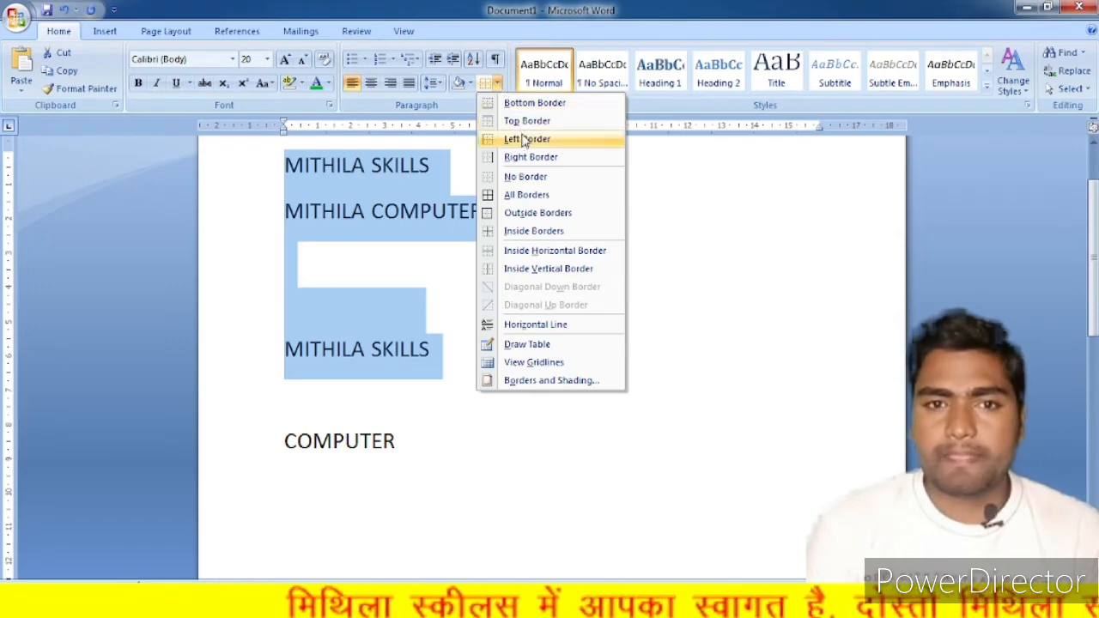
pyautogui.click(525, 196)
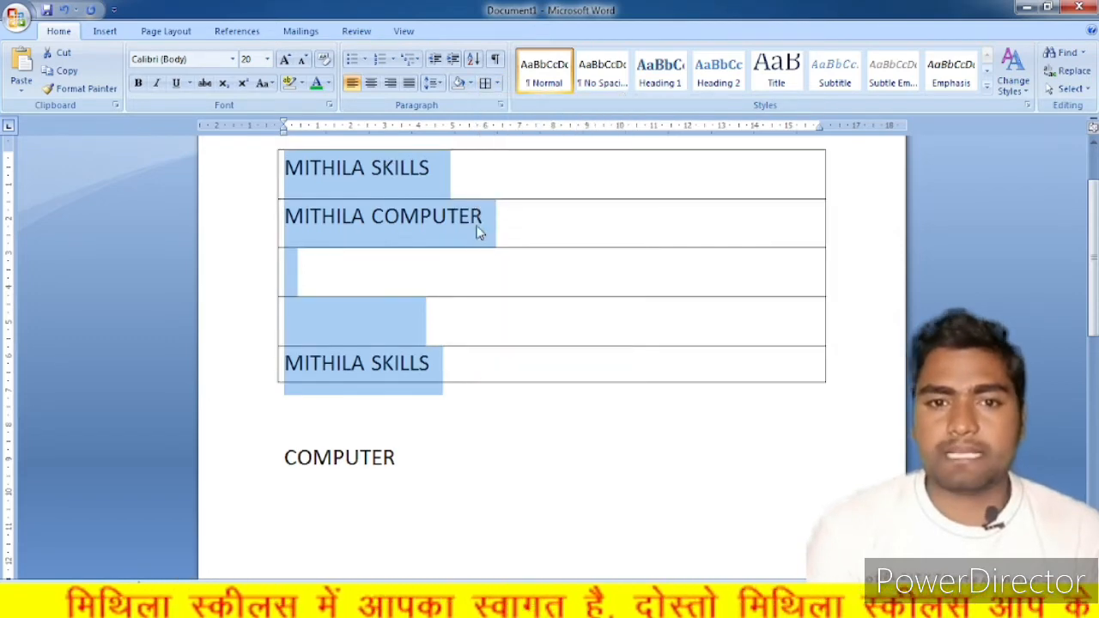
pyautogui.click(496, 221)
pyautogui.moveTo(289, 214); pyautogui.dragTo(396, 222)
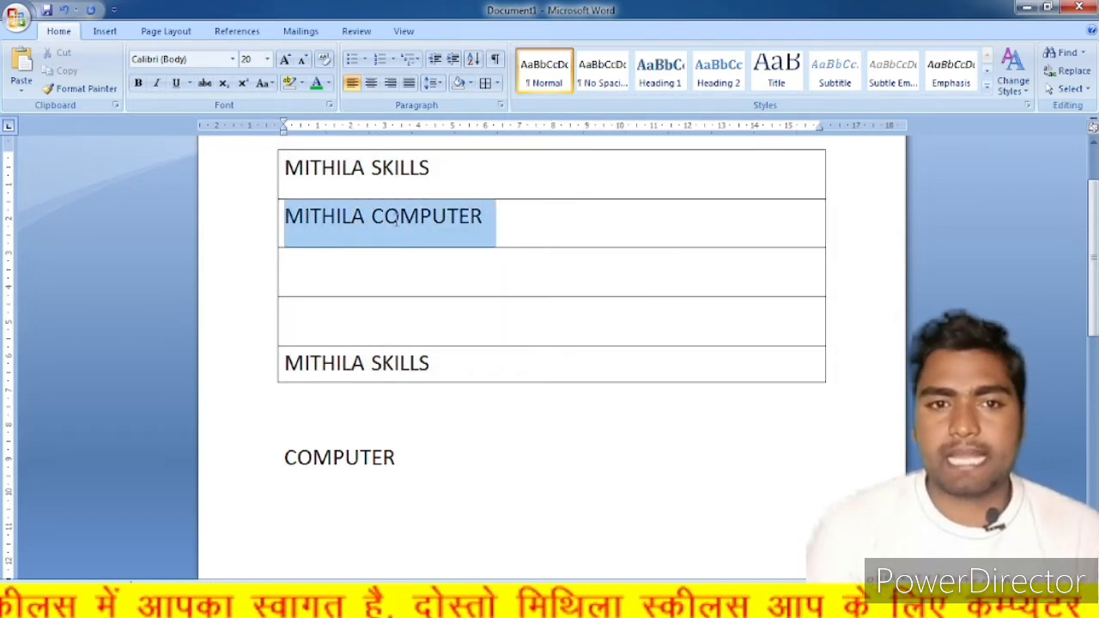
pyautogui.click(471, 83)
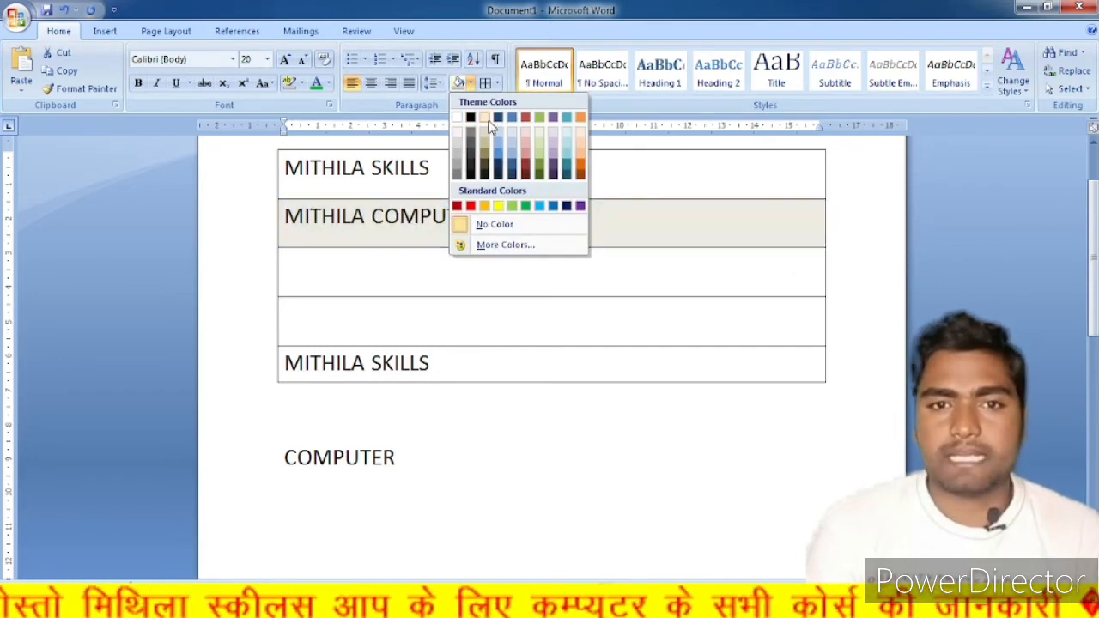
pyautogui.click(471, 116)
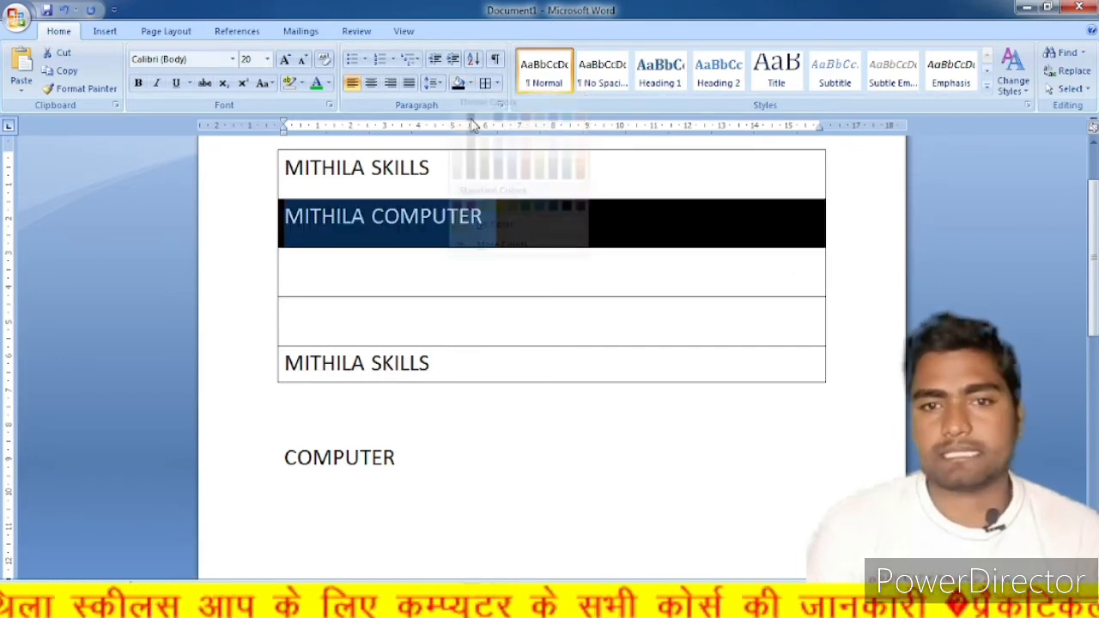
# Step: Delete the document's entire content, including the bordered and shaded lines
pyautogui.click(463, 274)
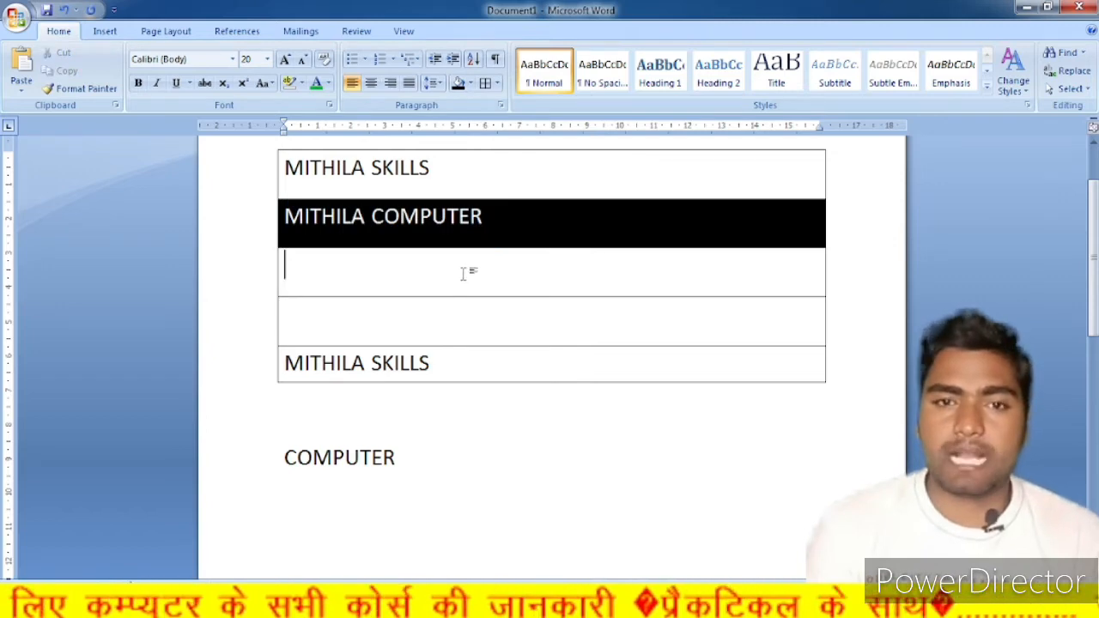
pyautogui.hotkey('ctrl', 'a')
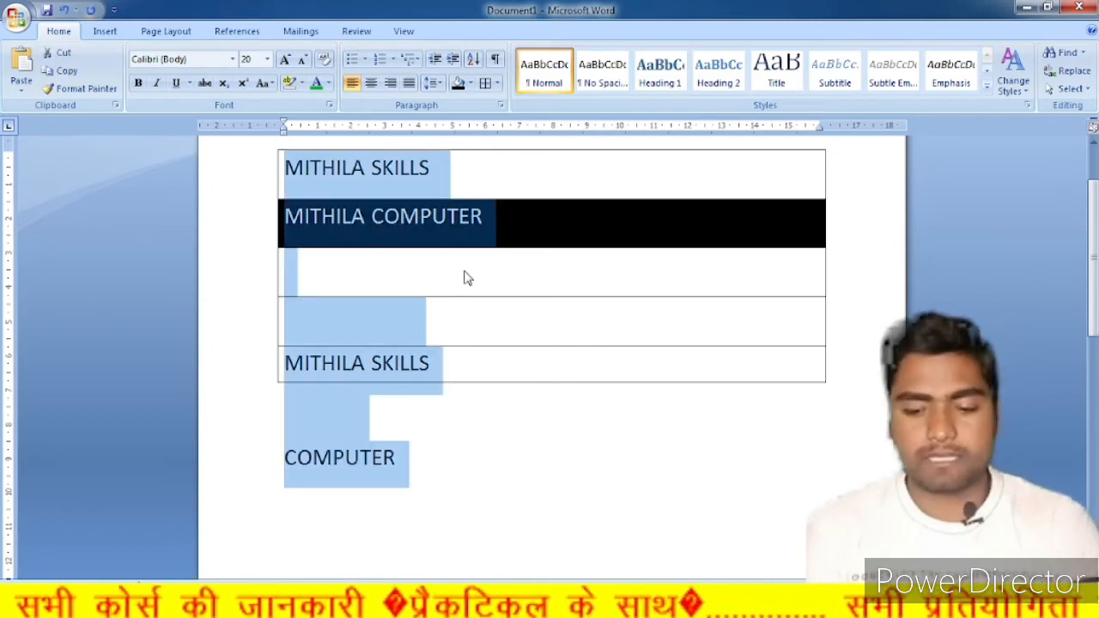
pyautogui.press('Delete')
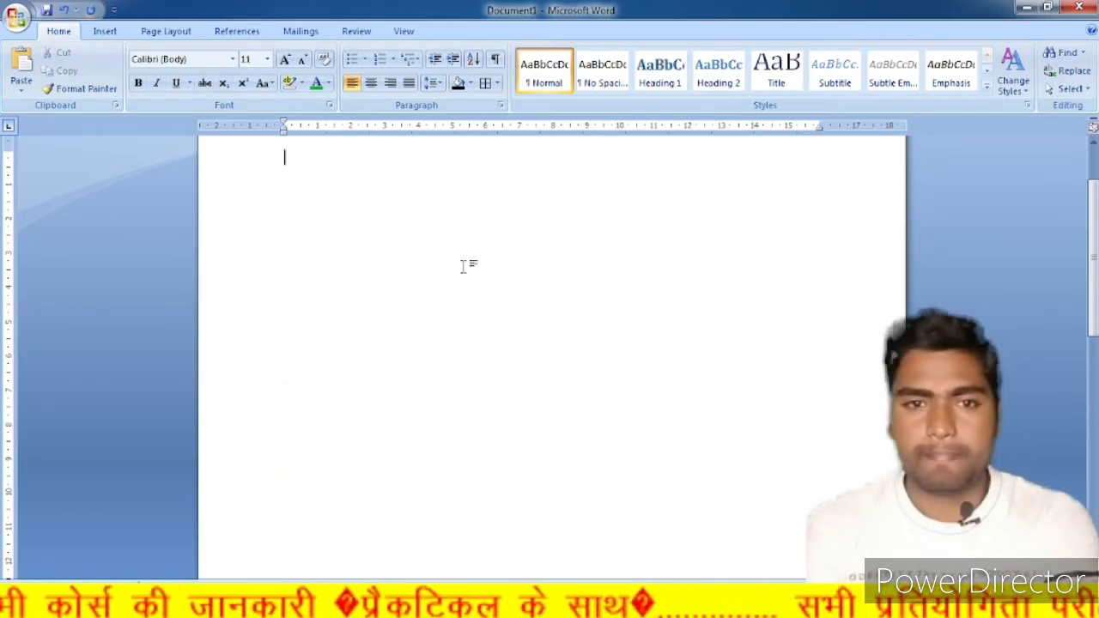
pyautogui.click(497, 83)
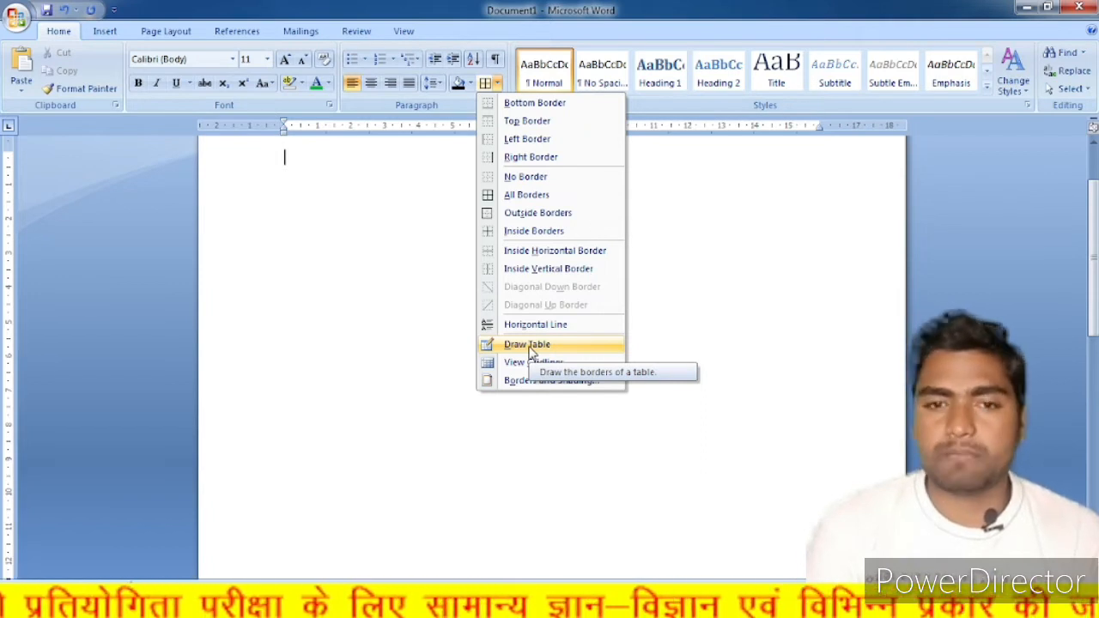
pyautogui.click(106, 32)
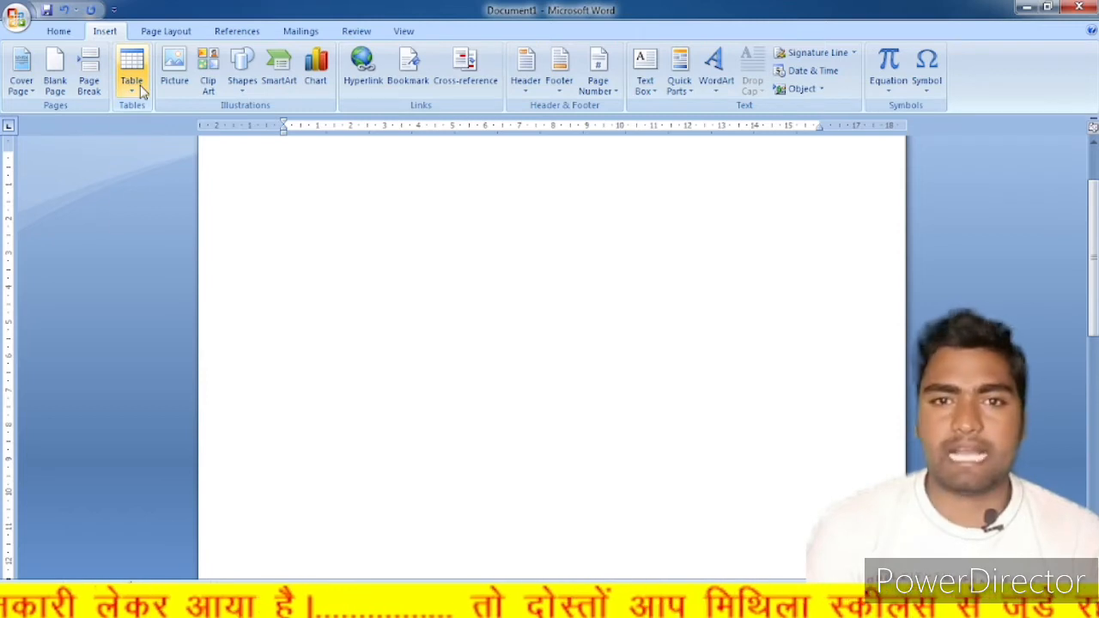
pyautogui.click(59, 31)
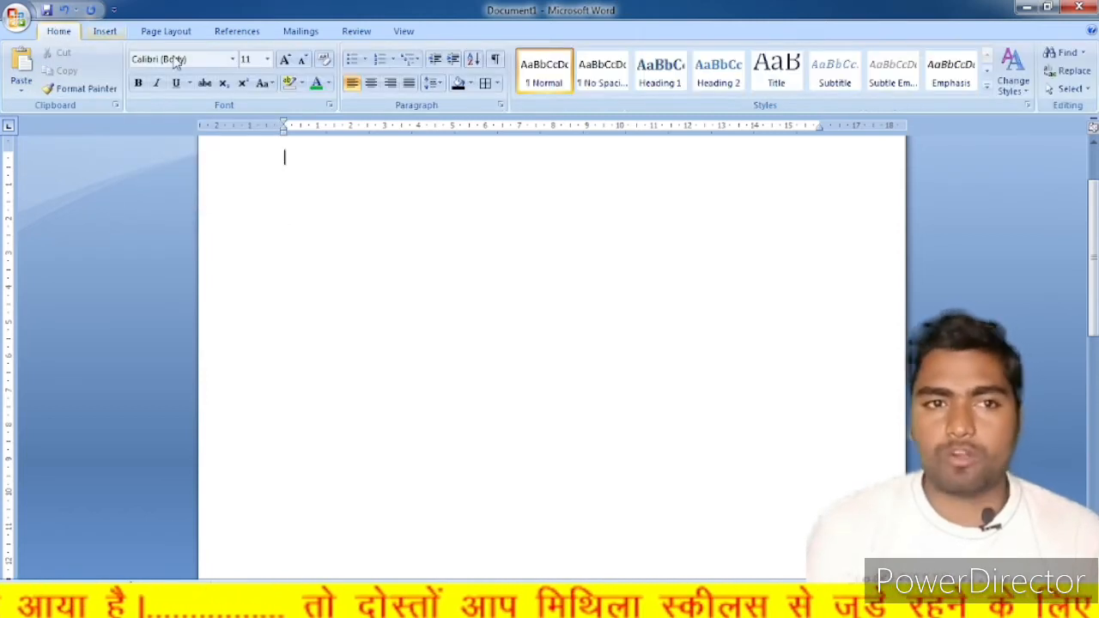
# Step: Draw a table outline about 17 cm wide and 6 cm high on the empty page with Draw Table
pyautogui.click(497, 84)
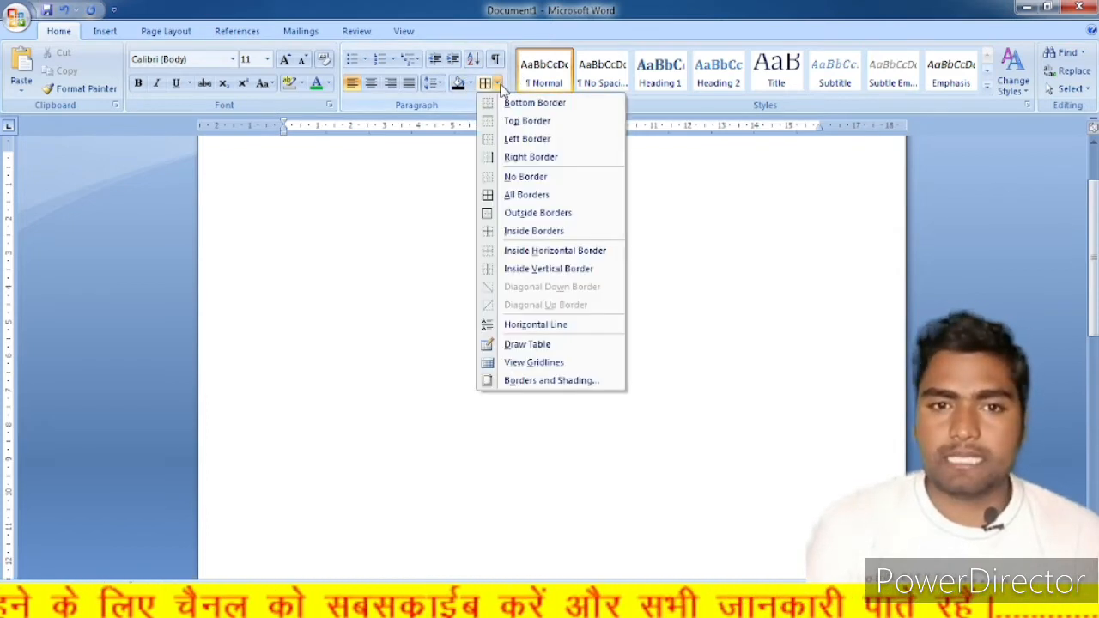
pyautogui.click(534, 344)
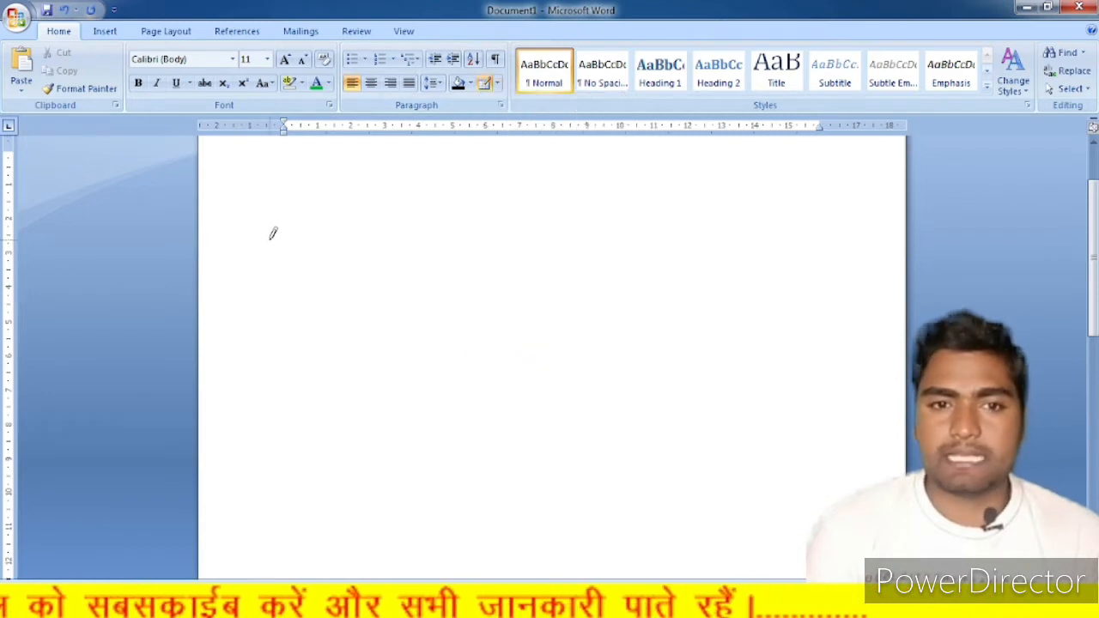
pyautogui.moveTo(299, 250)
pyautogui.mouseDown()
pyautogui.moveTo(798, 449)
pyautogui.moveTo(845, 441)
pyautogui.mouseUp()
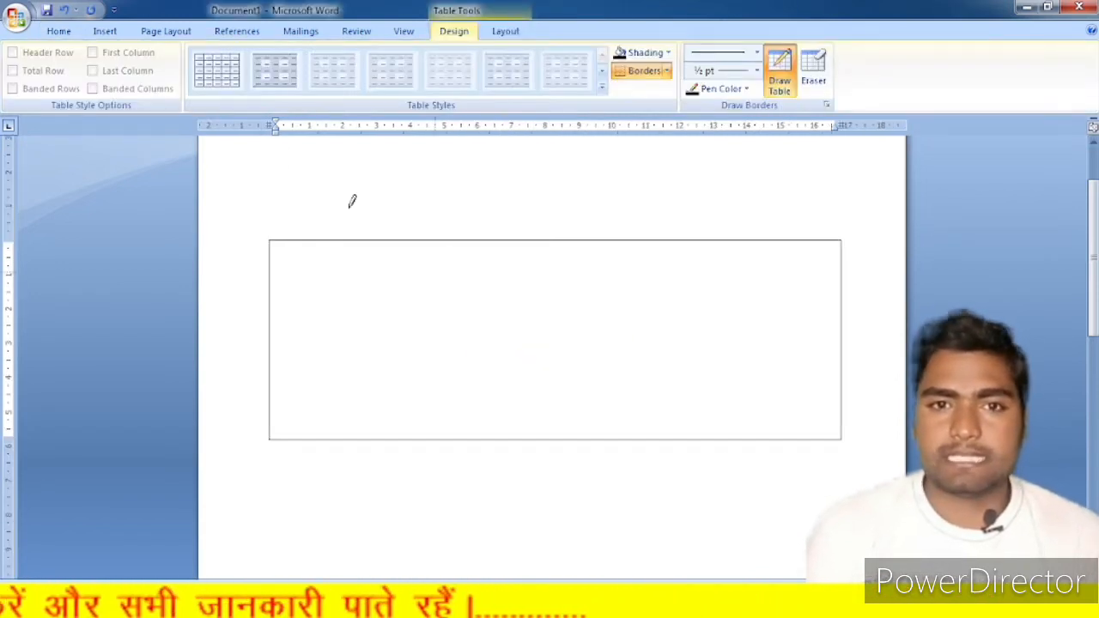
pyautogui.click(506, 33)
pyautogui.click(455, 32)
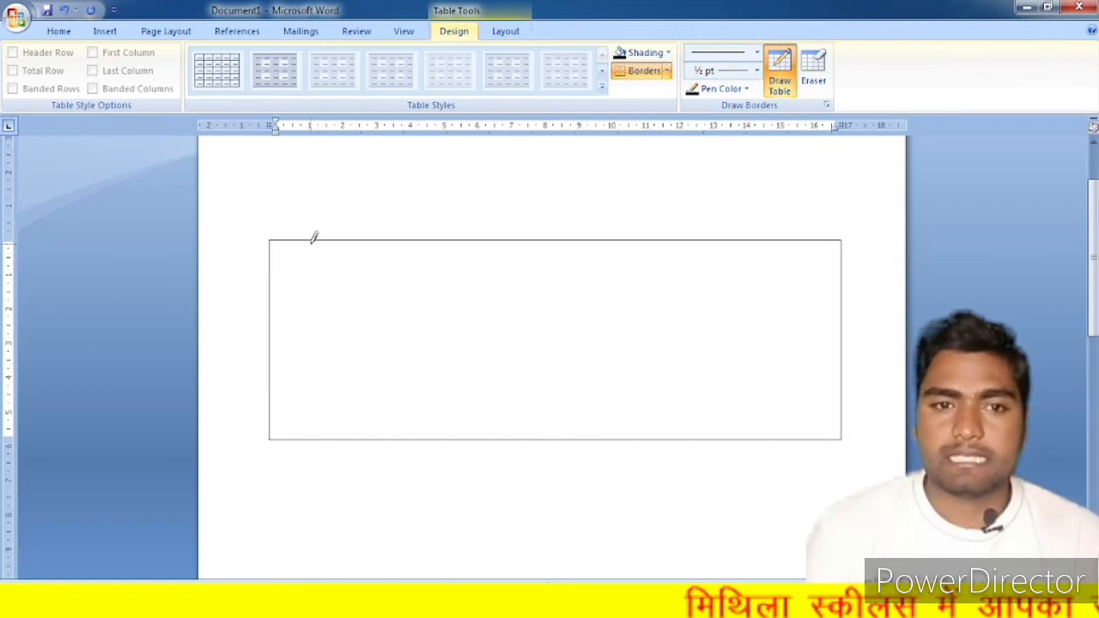
# Step: Draw four full-height vertical lines in the left third of the table to form narrow columns, each about 1 to 2 cm wide
pyautogui.moveTo(309, 242); pyautogui.dragTo(310, 438)
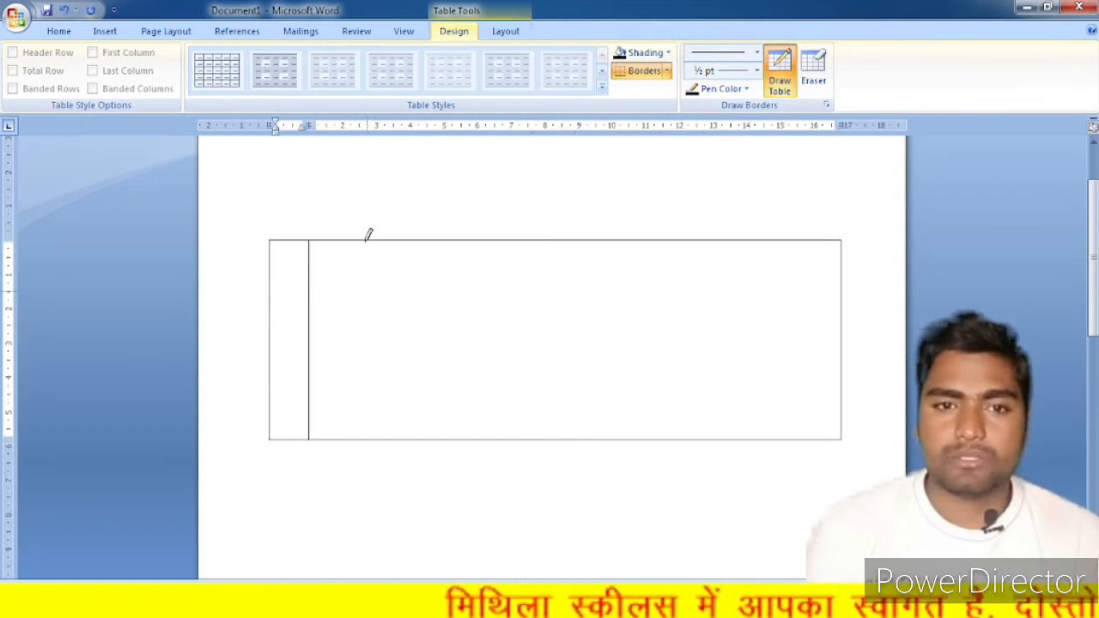
pyautogui.moveTo(366, 240); pyautogui.dragTo(371, 404)
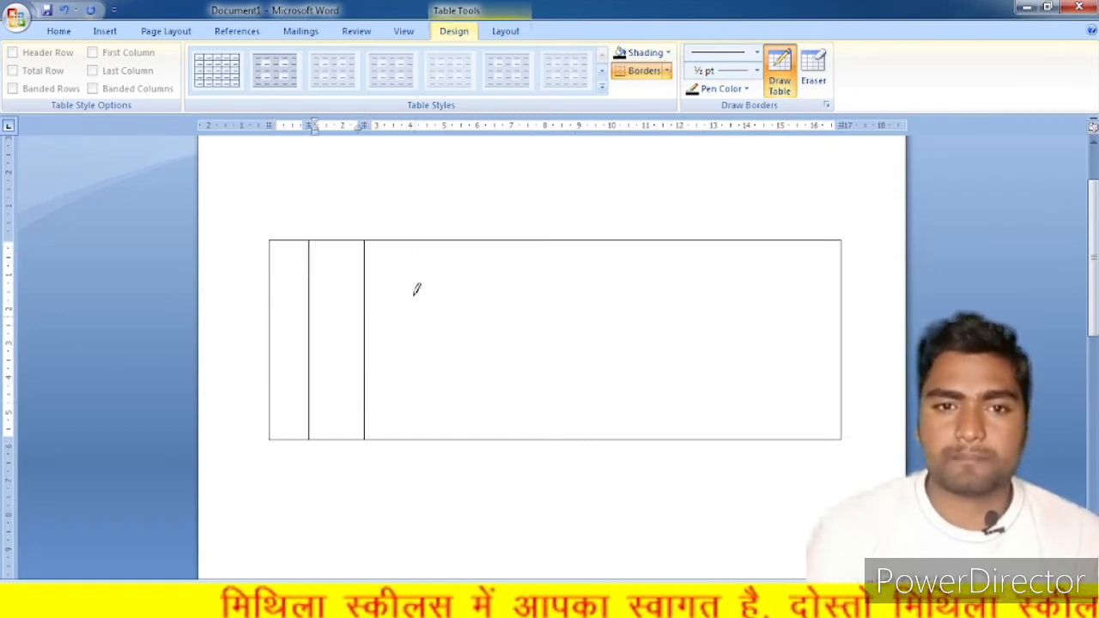
pyautogui.moveTo(408, 242); pyautogui.dragTo(409, 438)
pyautogui.moveTo(466, 246); pyautogui.dragTo(463, 438)
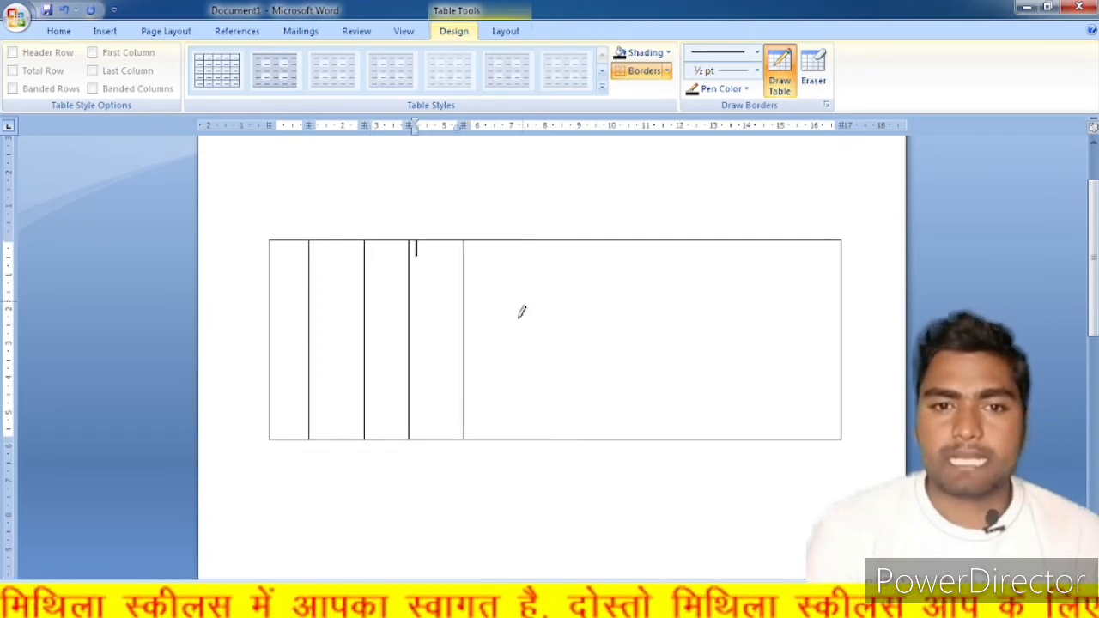
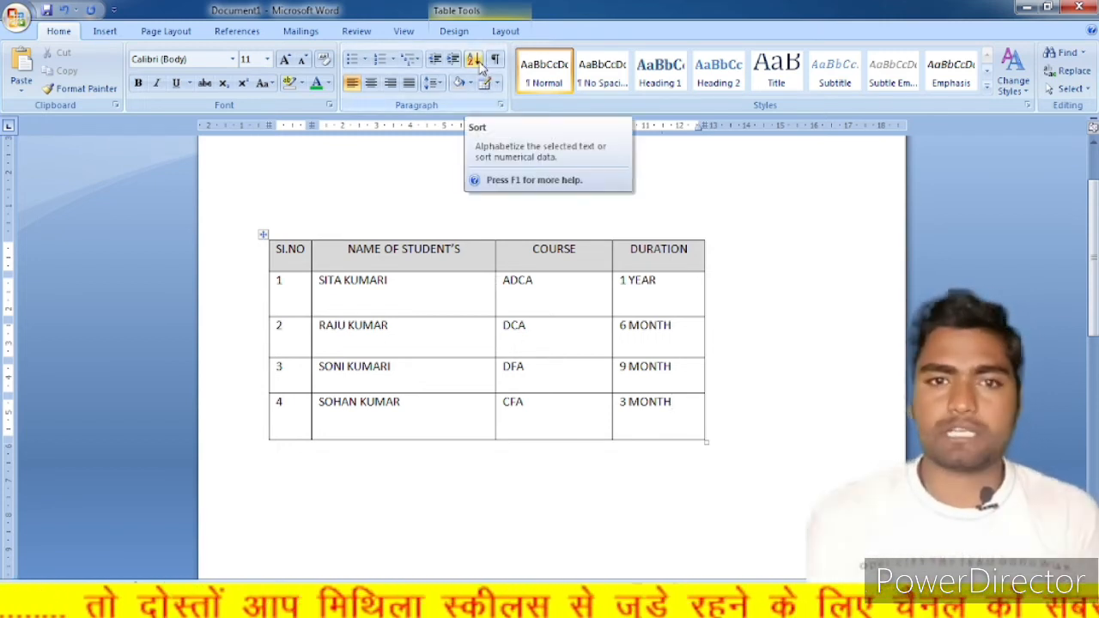
# Step: Change the first name of the student in row 4 of the NAME OF STUDENT'S column
pyautogui.click(446, 283)
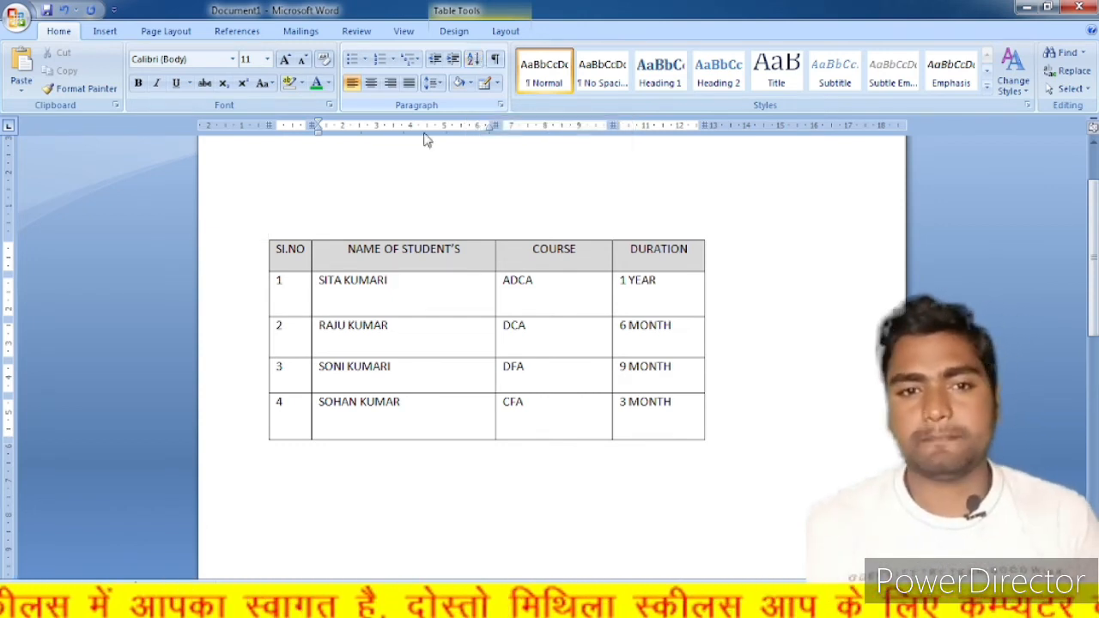
pyautogui.click(389, 280)
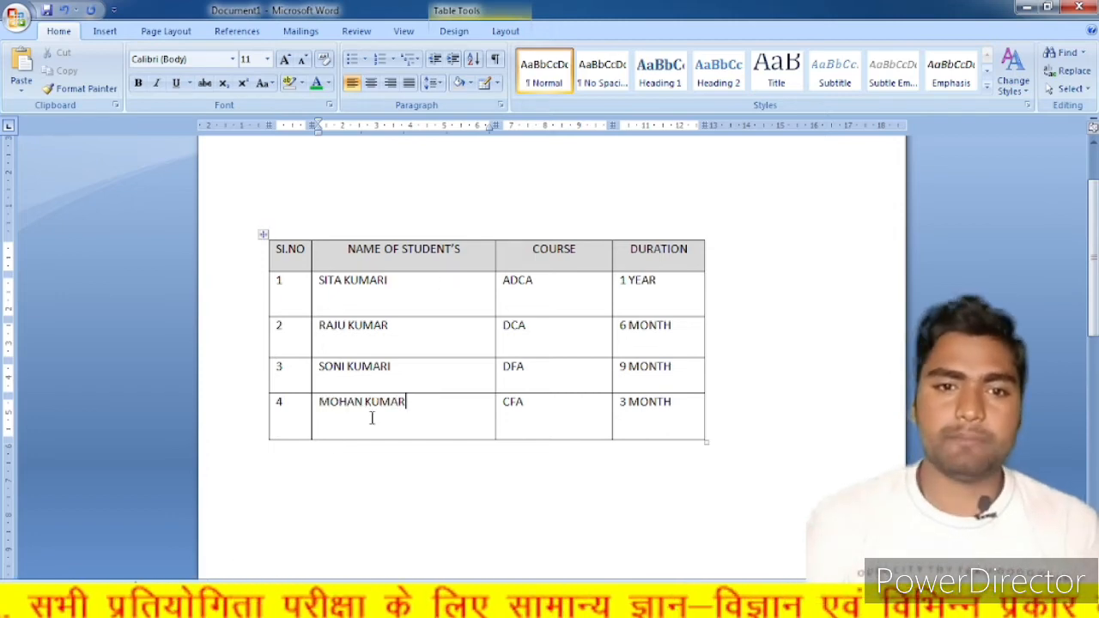
pyautogui.click(375, 408)
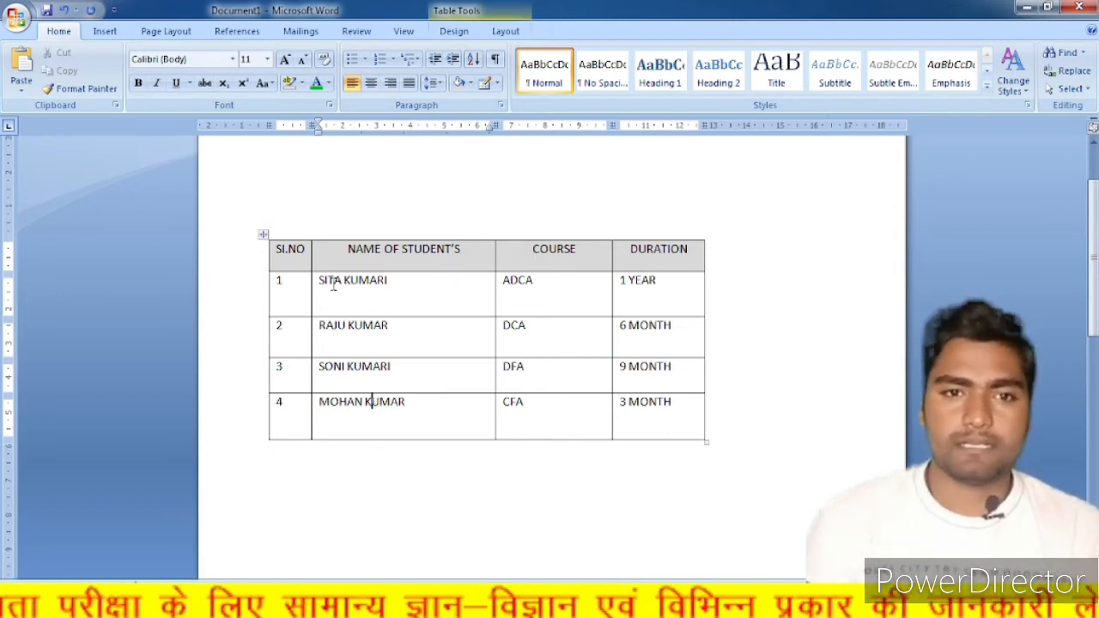
# Step: Select the four student names below the header and examine the Sort settings for Column 2 without sorting
pyautogui.moveTo(318, 281); pyautogui.dragTo(358, 412)
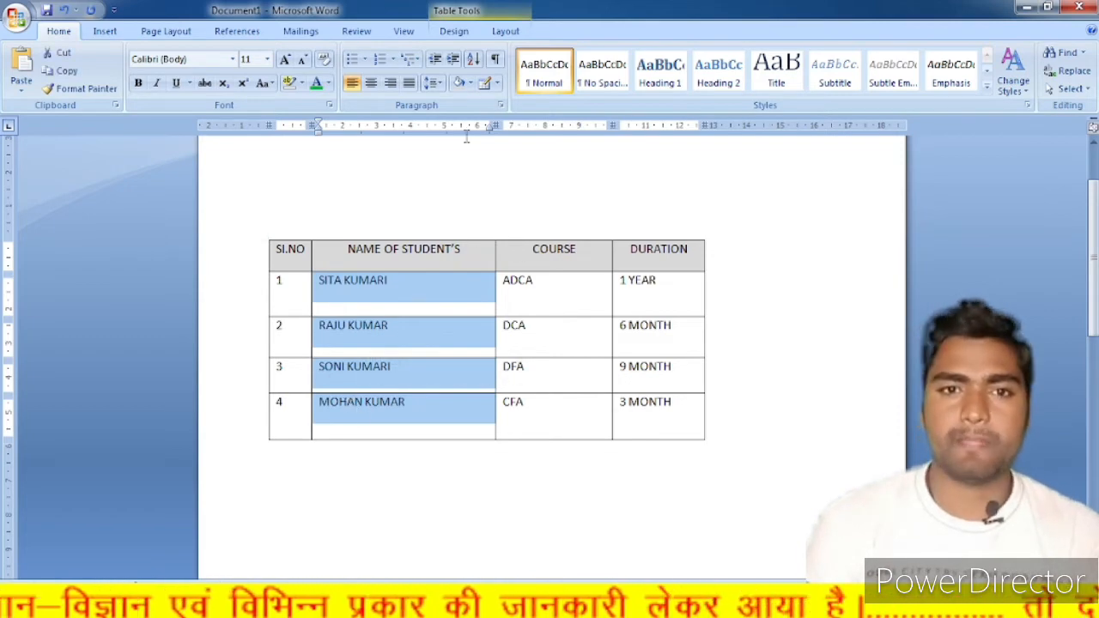
pyautogui.click(474, 59)
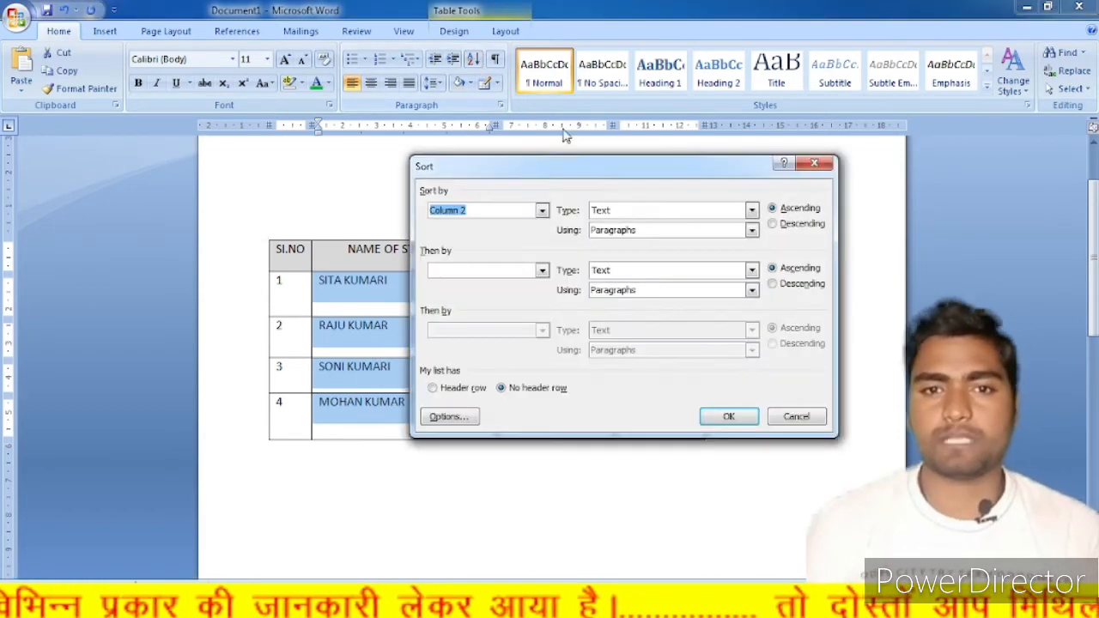
pyautogui.moveTo(605, 171); pyautogui.dragTo(485, 234)
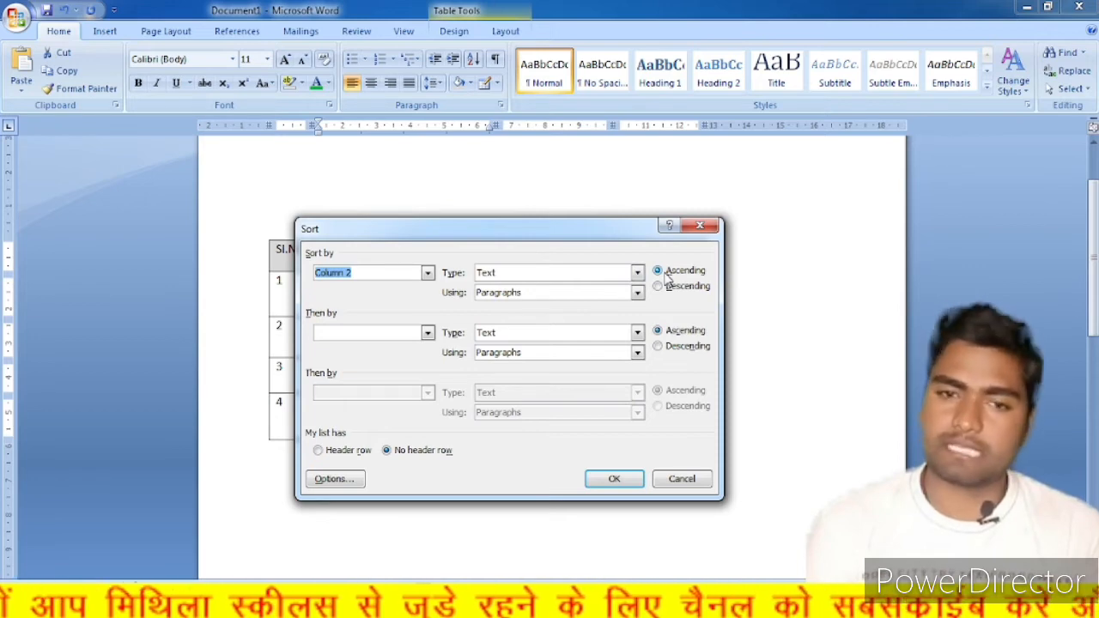
pyautogui.moveTo(598, 232); pyautogui.dragTo(831, 168)
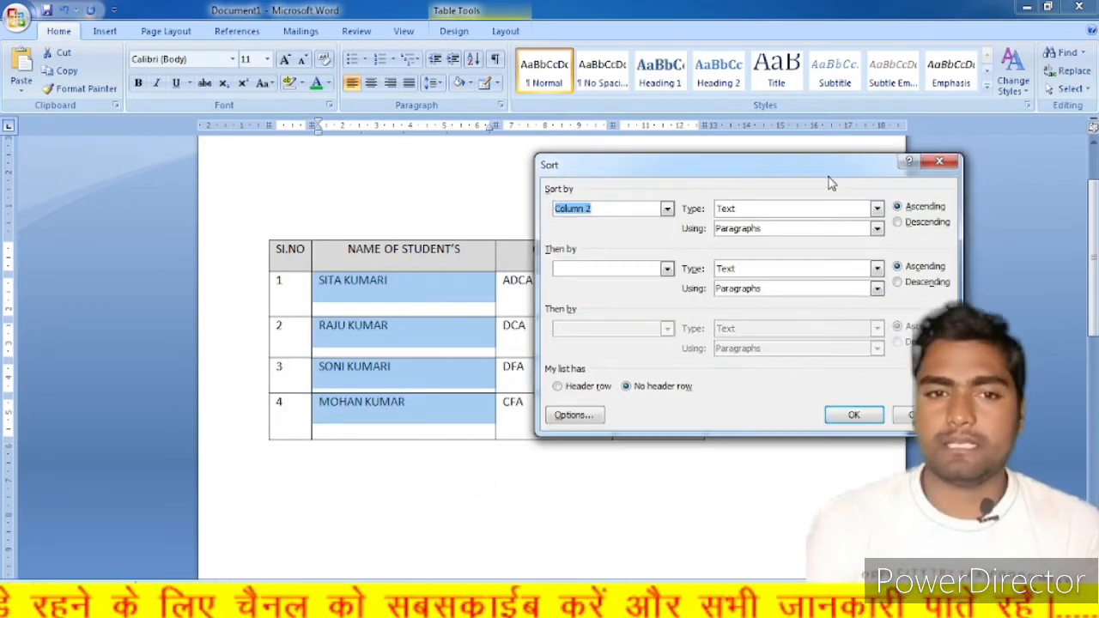
pyautogui.click(939, 161)
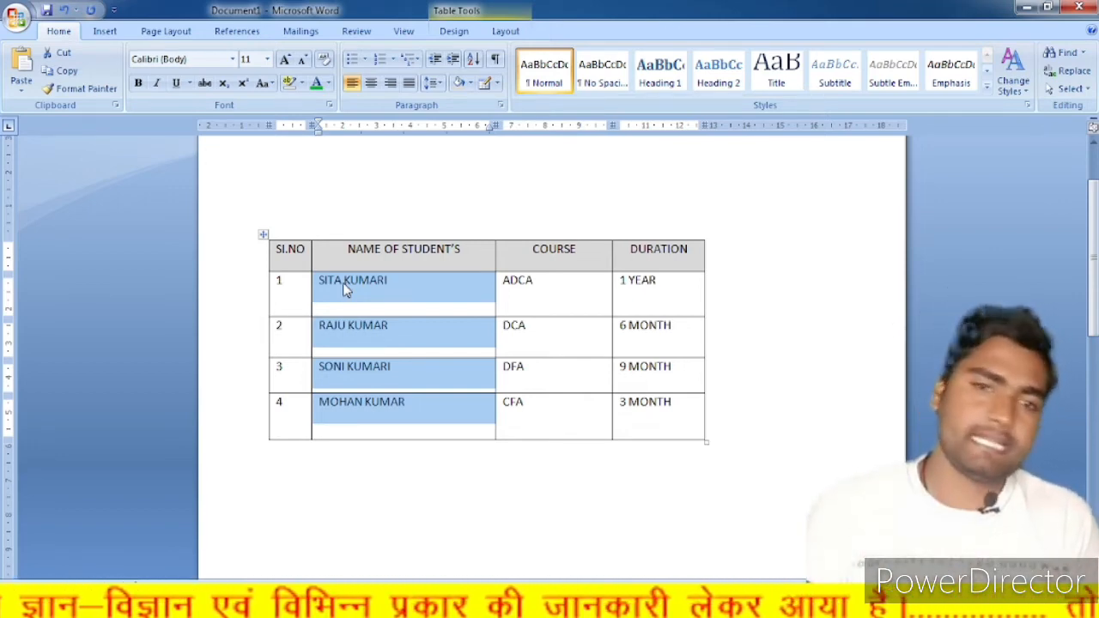
# Step: Sort the student rows by Column 2 as text in ascending order with no header row, and undo the sort
pyautogui.click(473, 59)
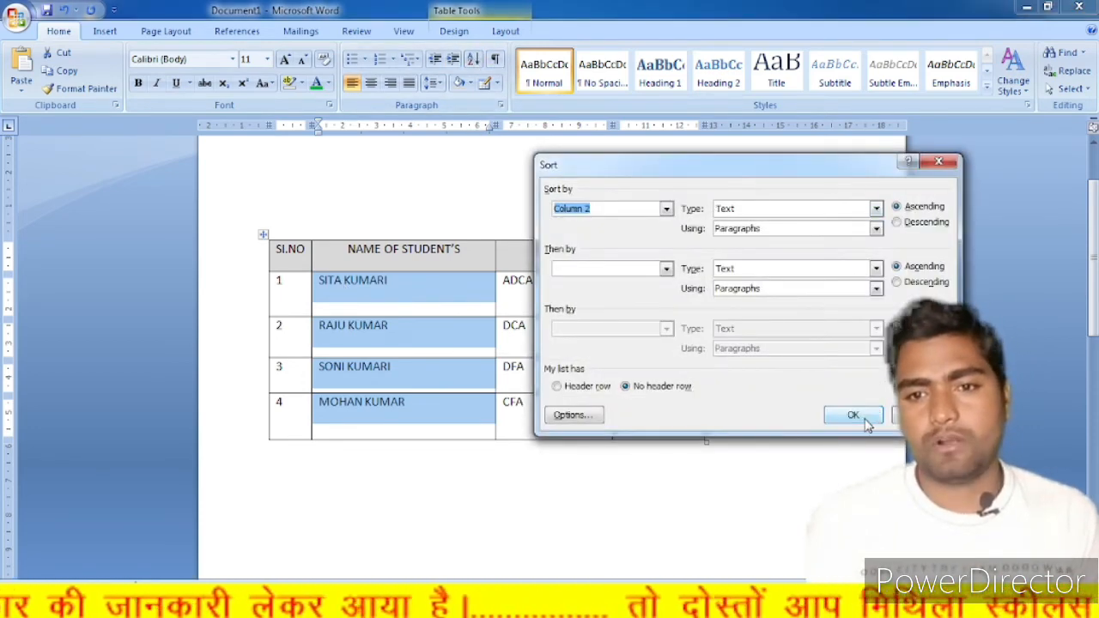
pyautogui.click(859, 416)
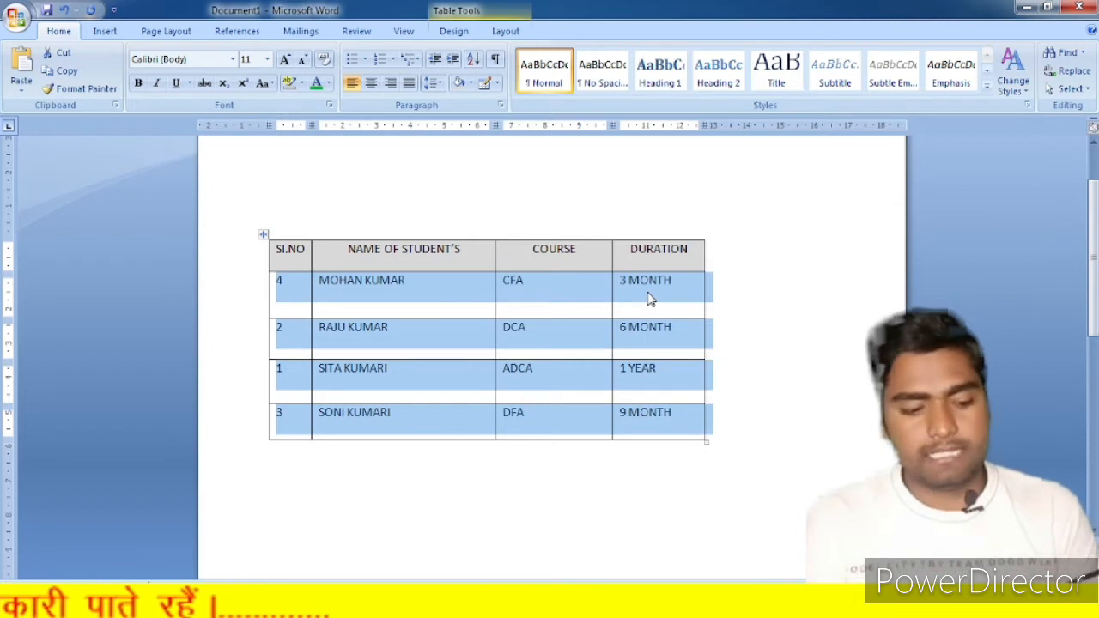
pyautogui.hotkey('ctrl', 'z')
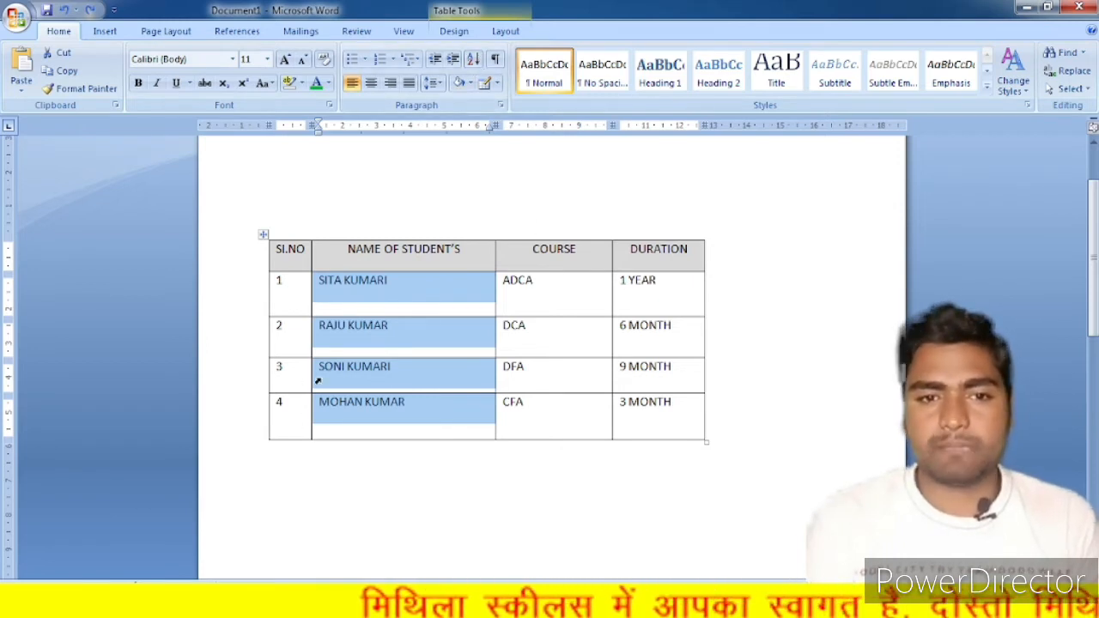
# Step: Sort the student rows by Column 2 as text in ascending order with no header row, and review the reordered rows
pyautogui.click(473, 58)
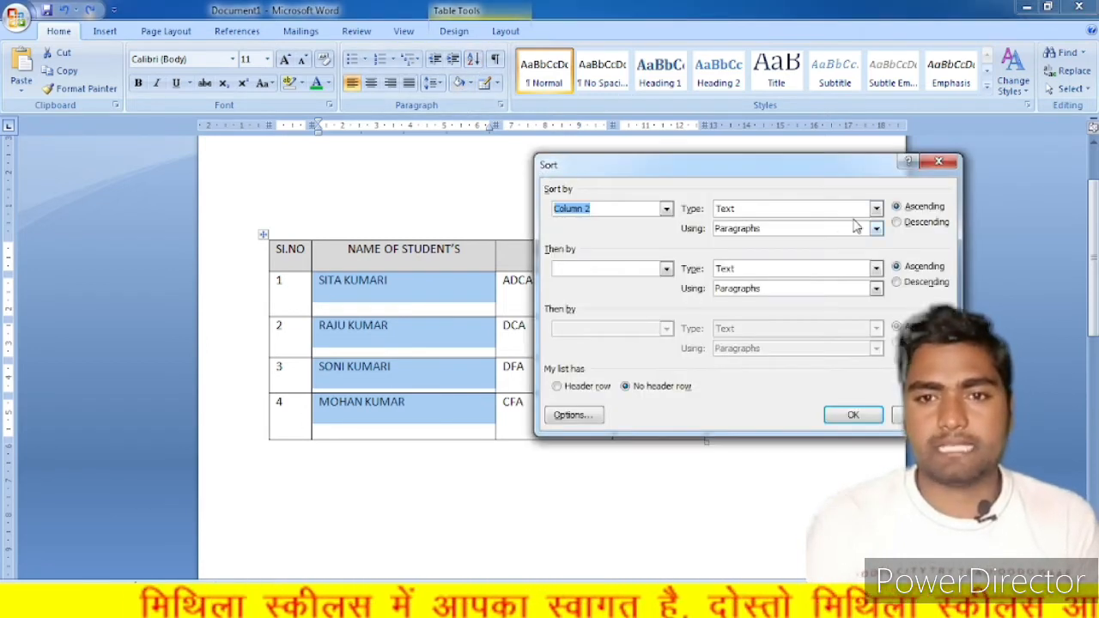
pyautogui.click(851, 415)
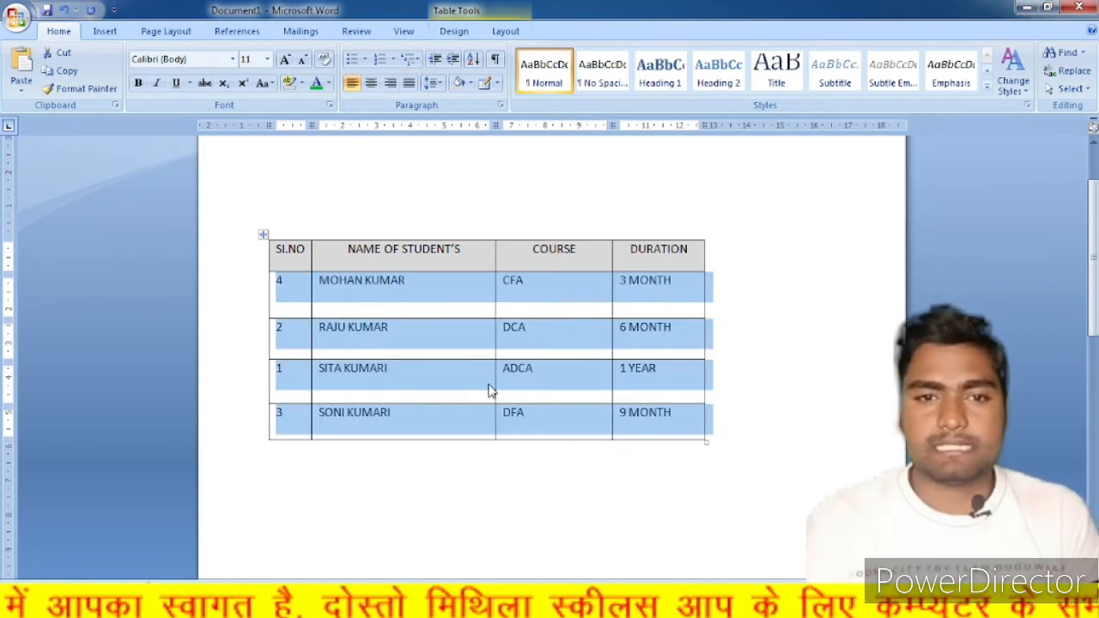
pyautogui.click(490, 391)
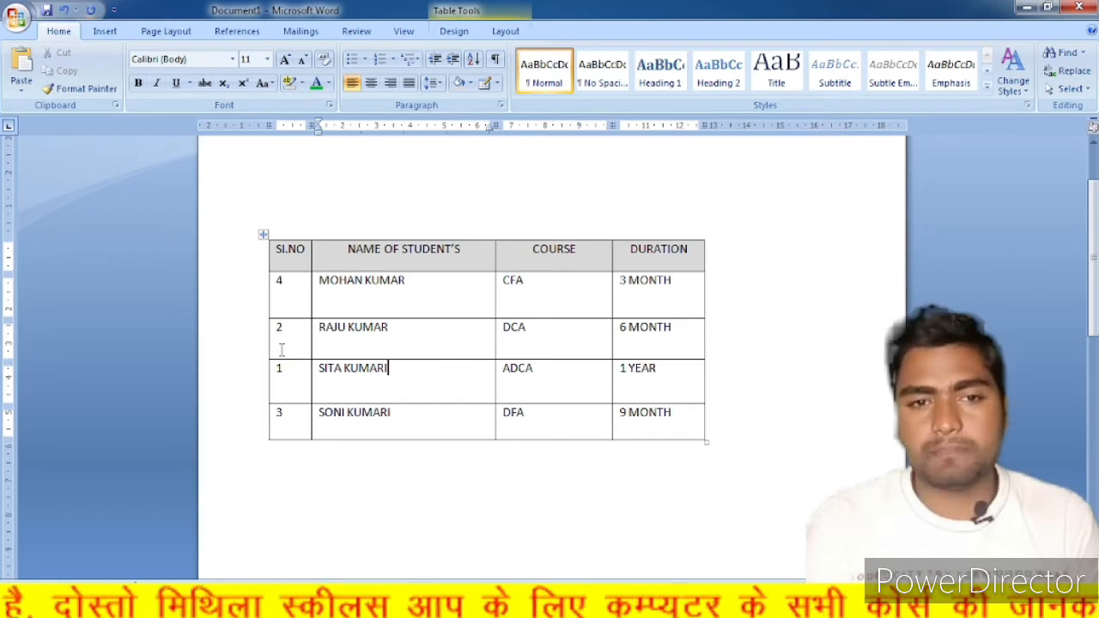
pyautogui.click(288, 368)
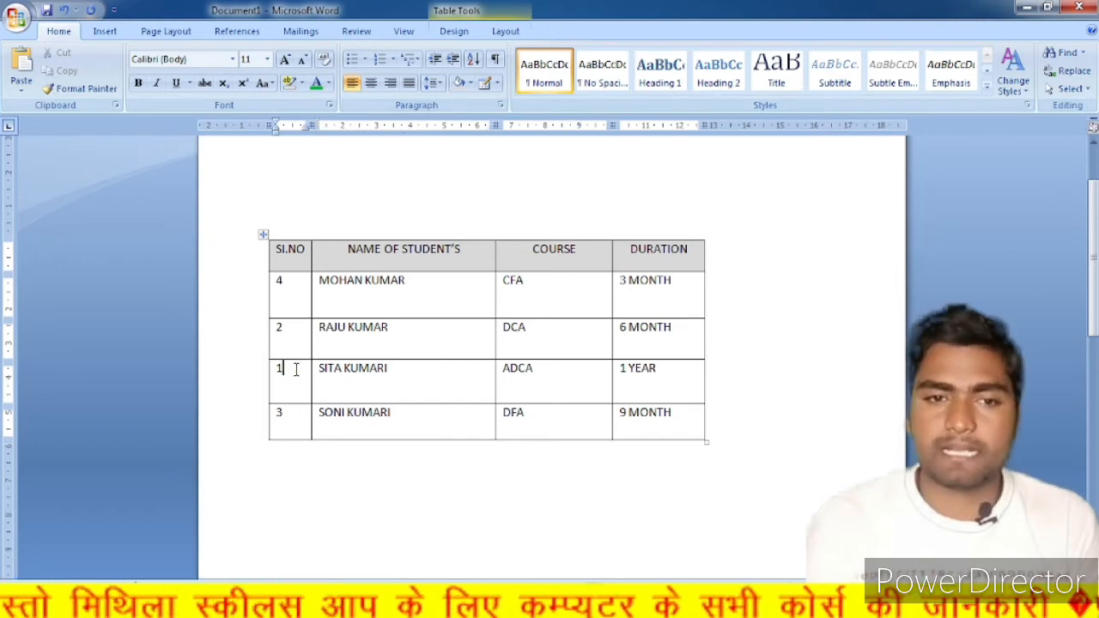
pyautogui.click(373, 368)
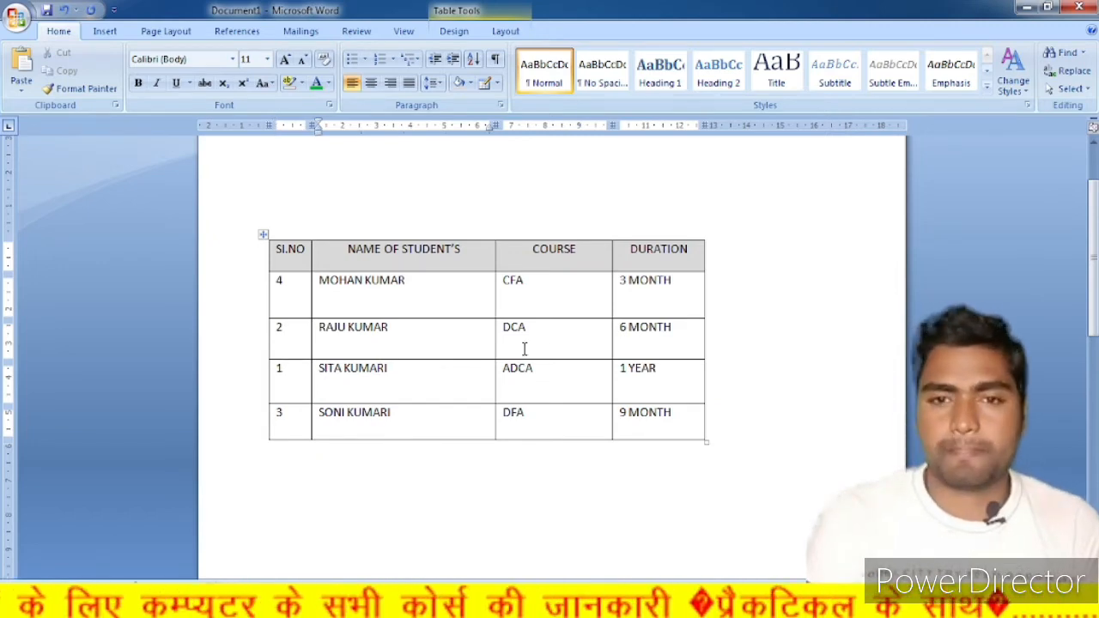
pyautogui.click(510, 371)
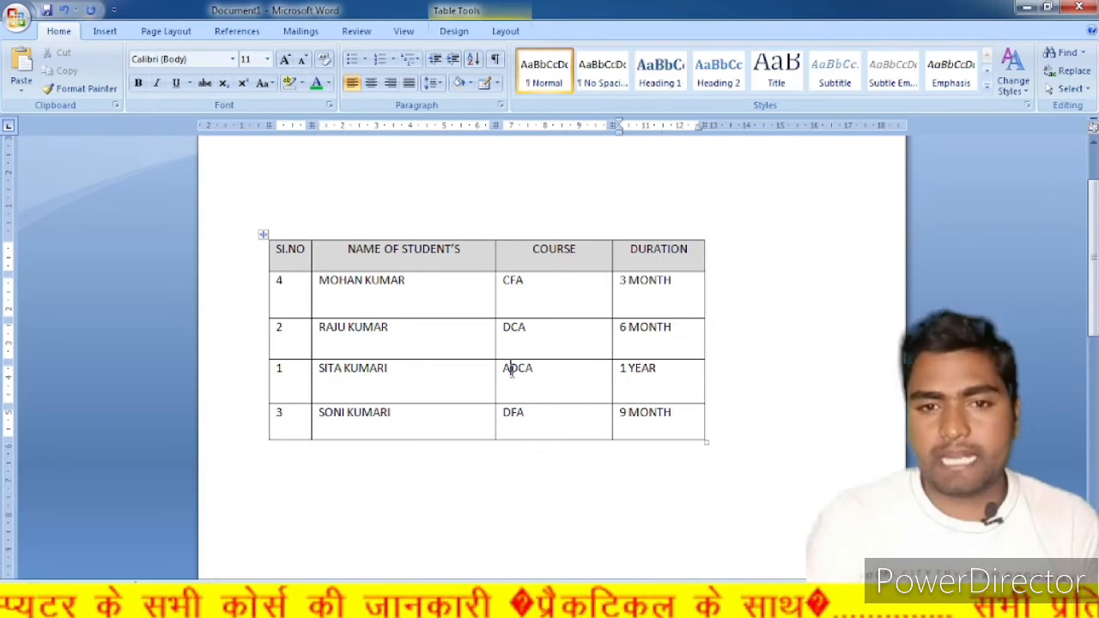
pyautogui.click(512, 371)
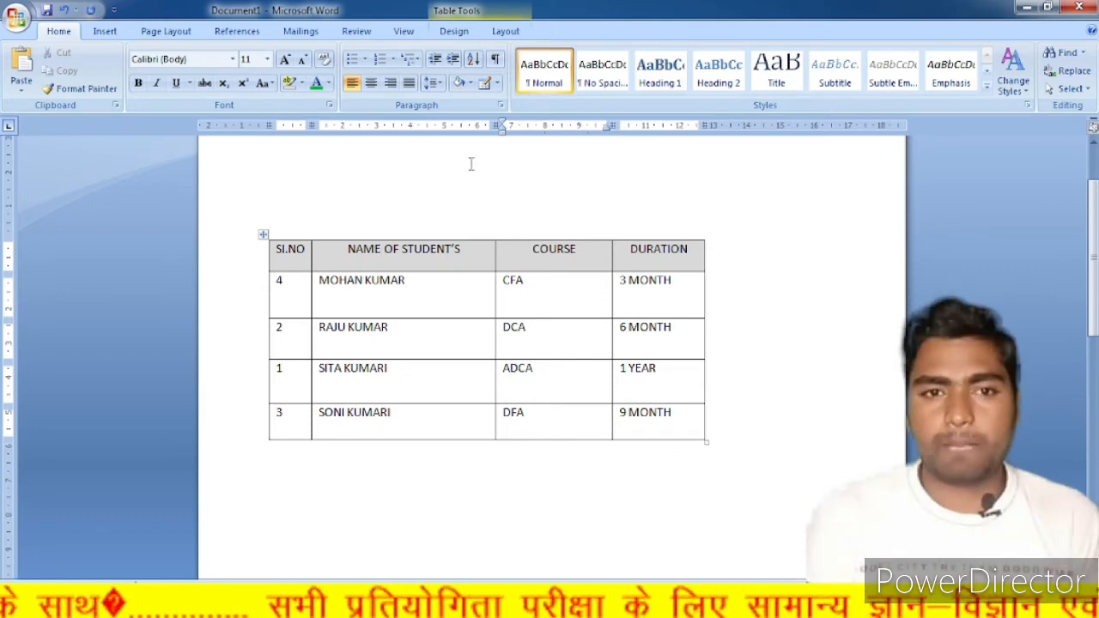
pyautogui.moveTo(472, 164); pyautogui.dragTo(256, 355)
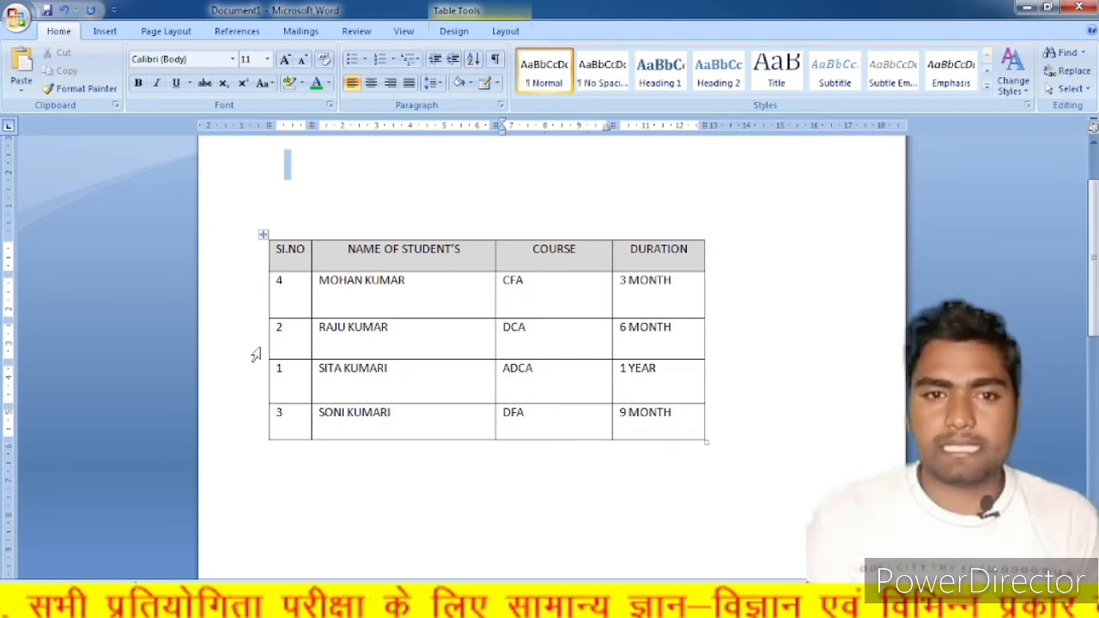
# Step: Select the four student names and sort the rows by Column 2 as text in descending order
pyautogui.click(359, 368)
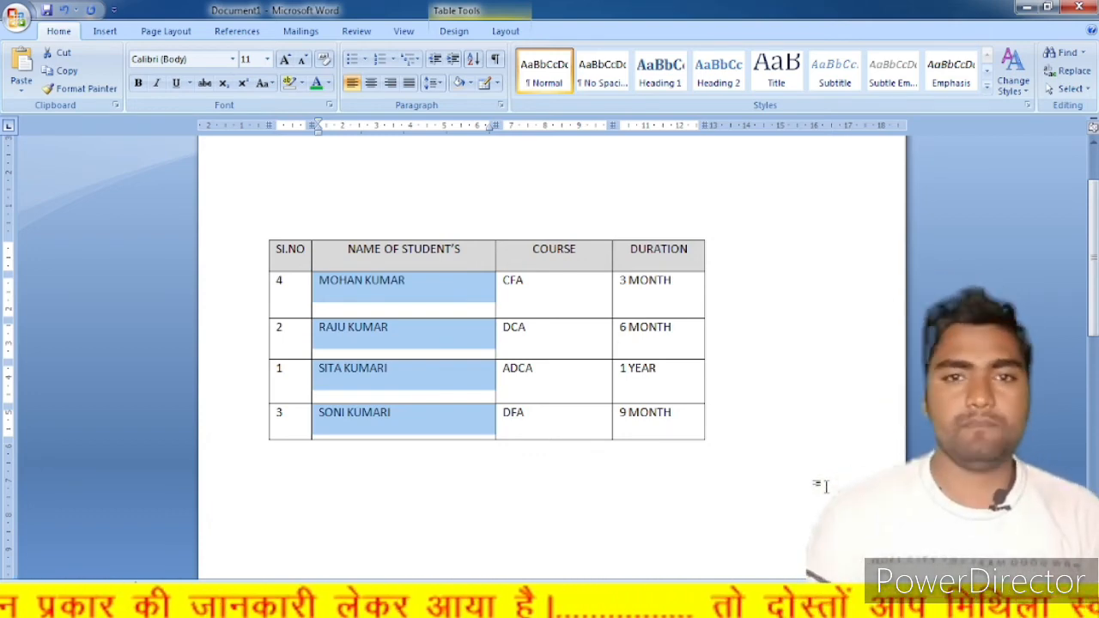
pyautogui.click(474, 65)
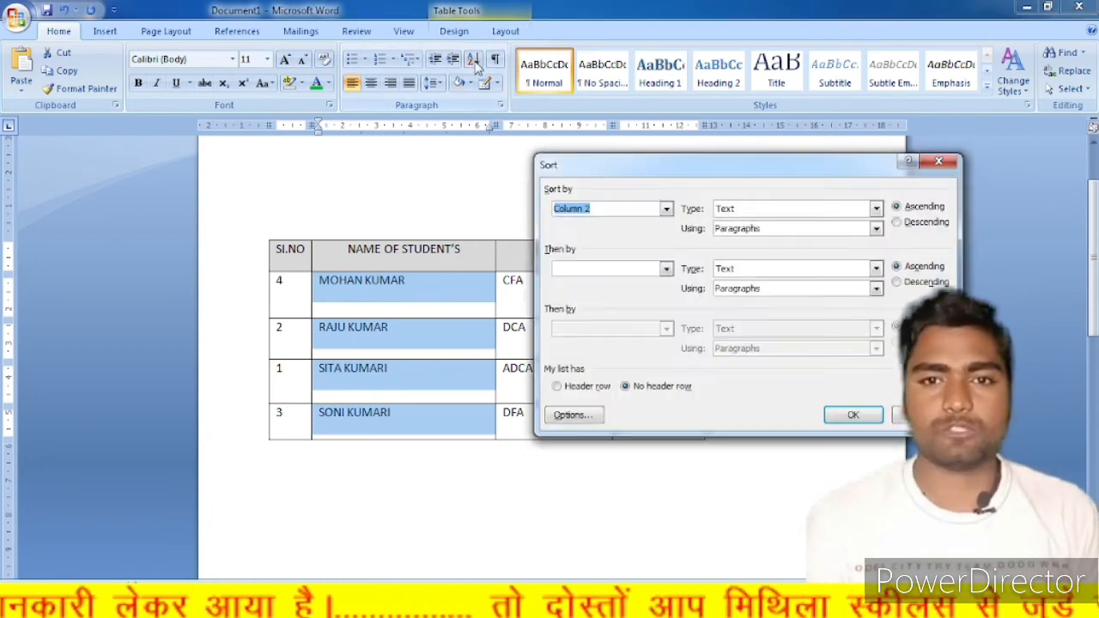
pyautogui.click(896, 222)
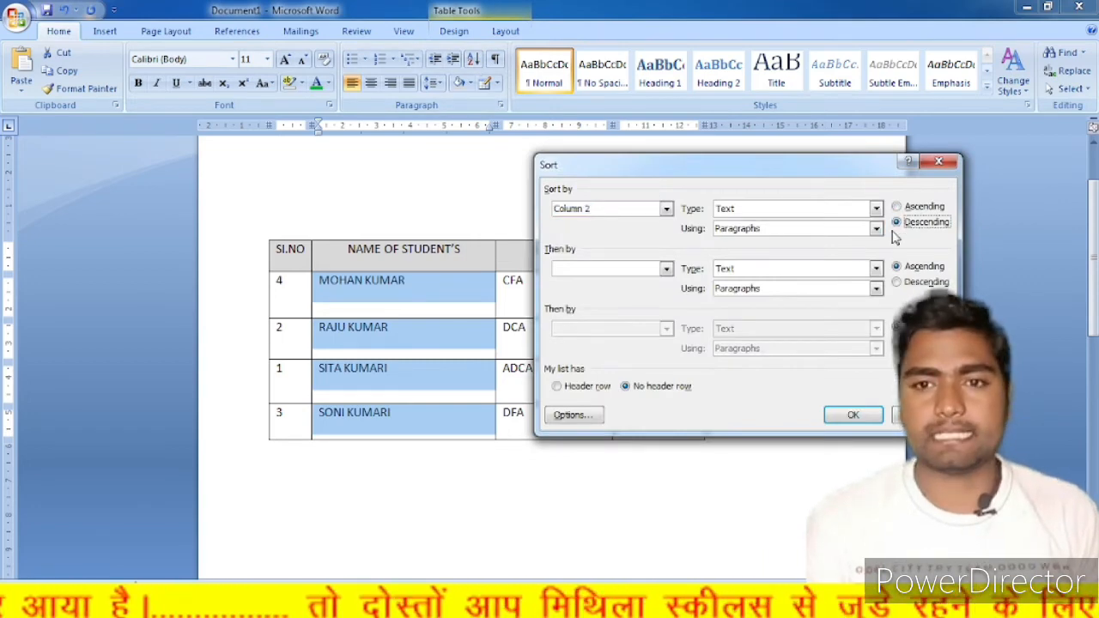
pyautogui.click(853, 414)
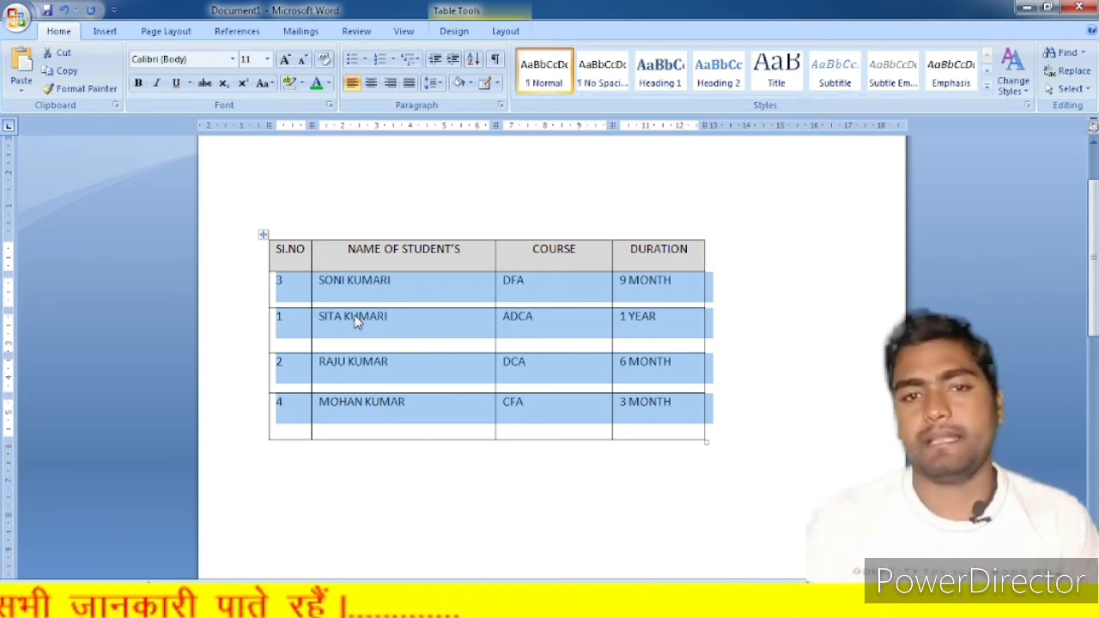
# Step: Sort the student rows by Column 1 as numbers in ascending order with no header row, and reapply that sort
pyautogui.click(472, 59)
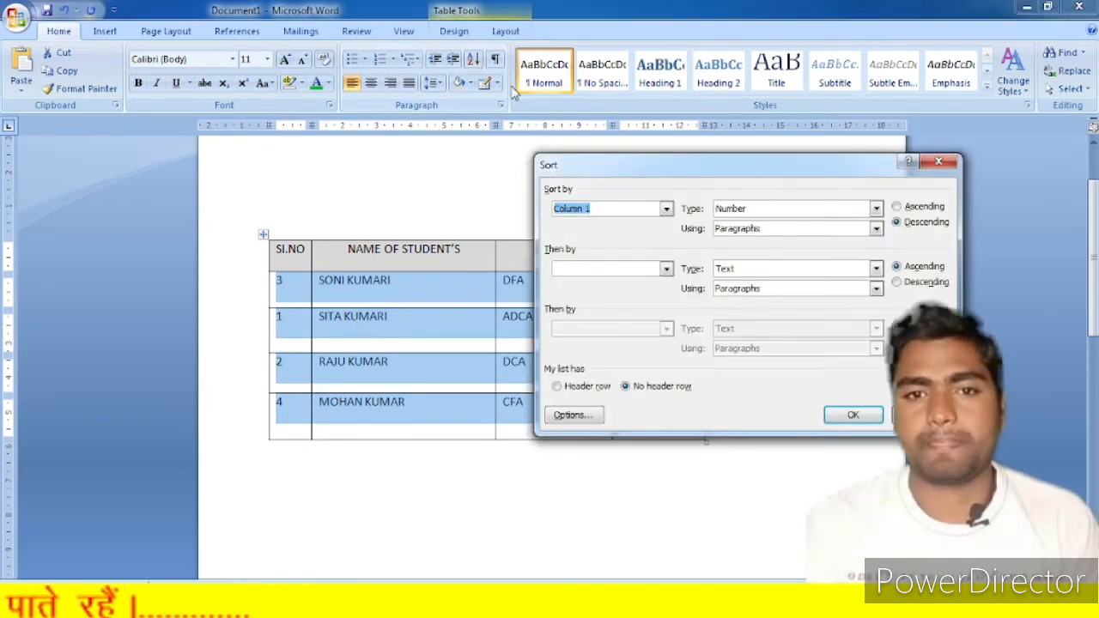
pyautogui.click(897, 207)
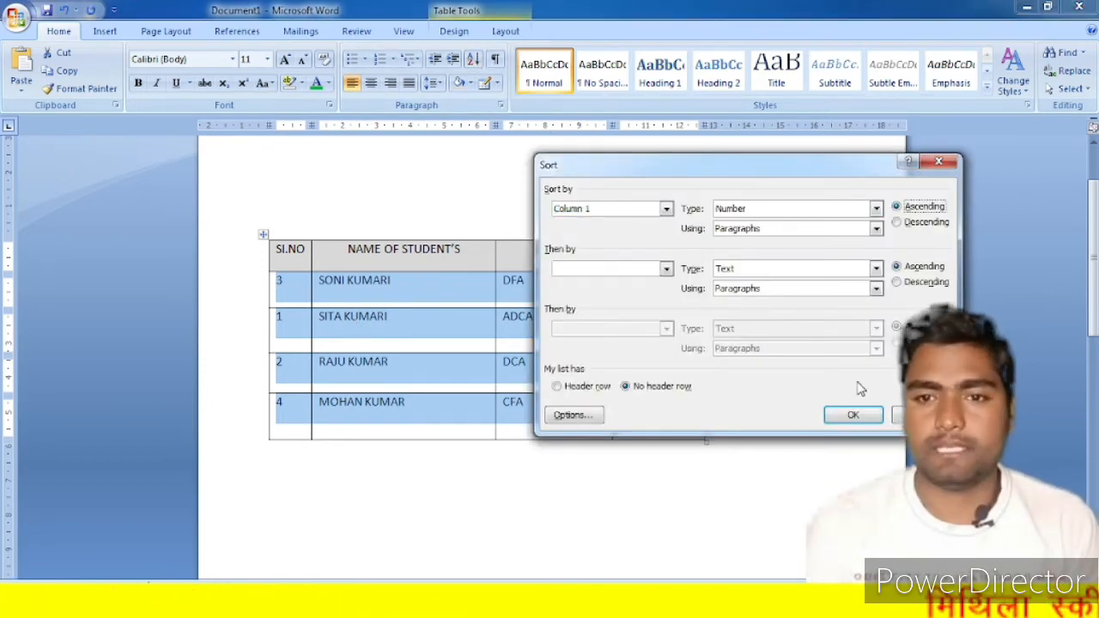
pyautogui.click(853, 415)
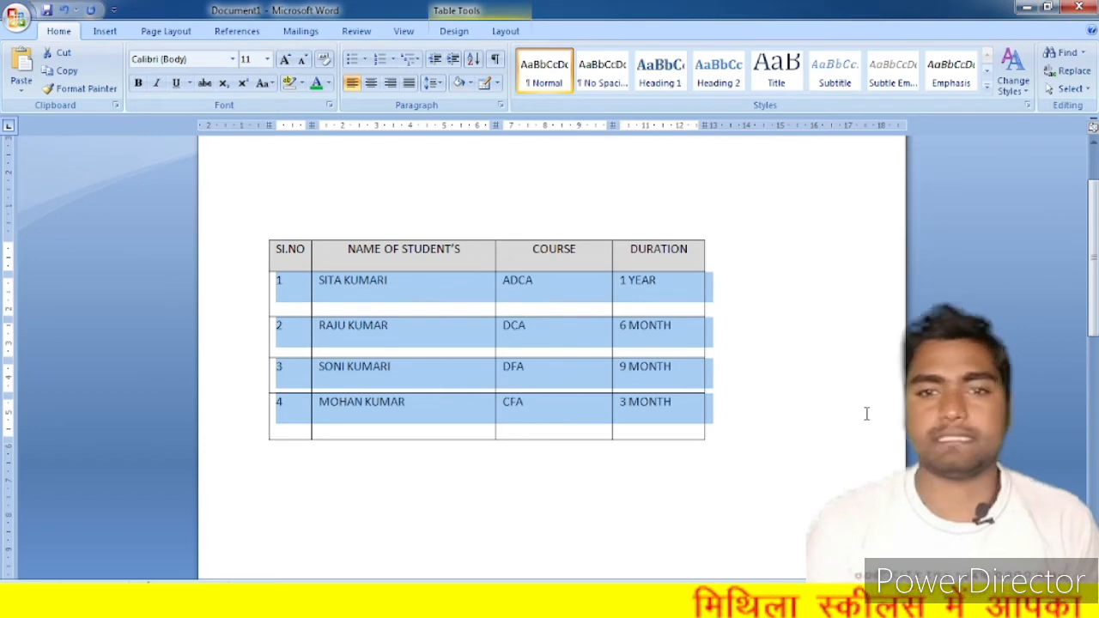
pyautogui.click(472, 58)
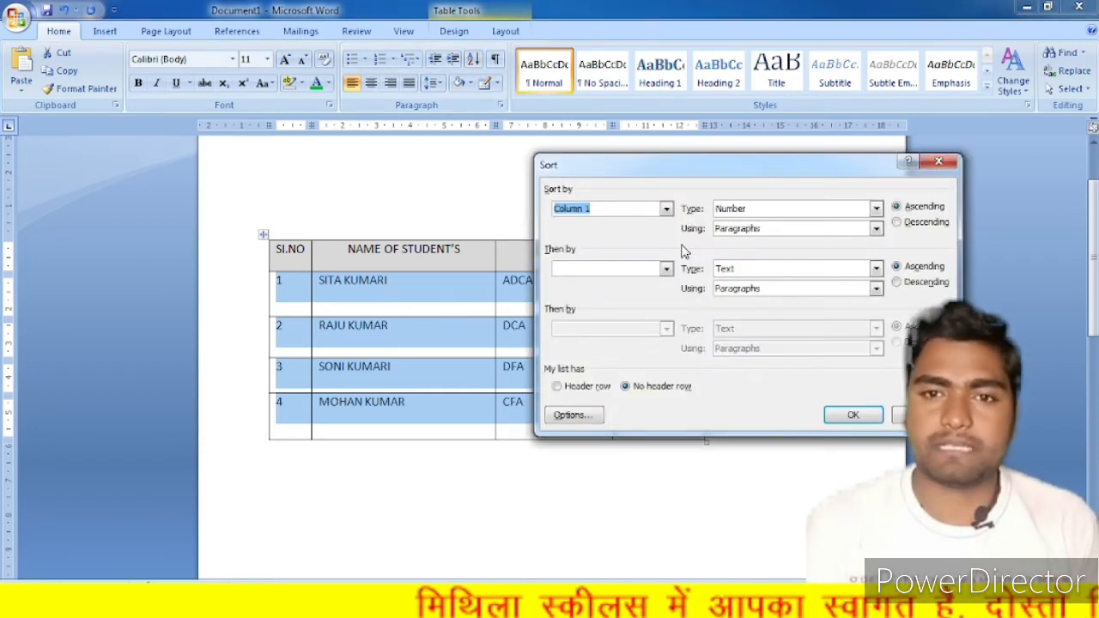
pyautogui.click(854, 415)
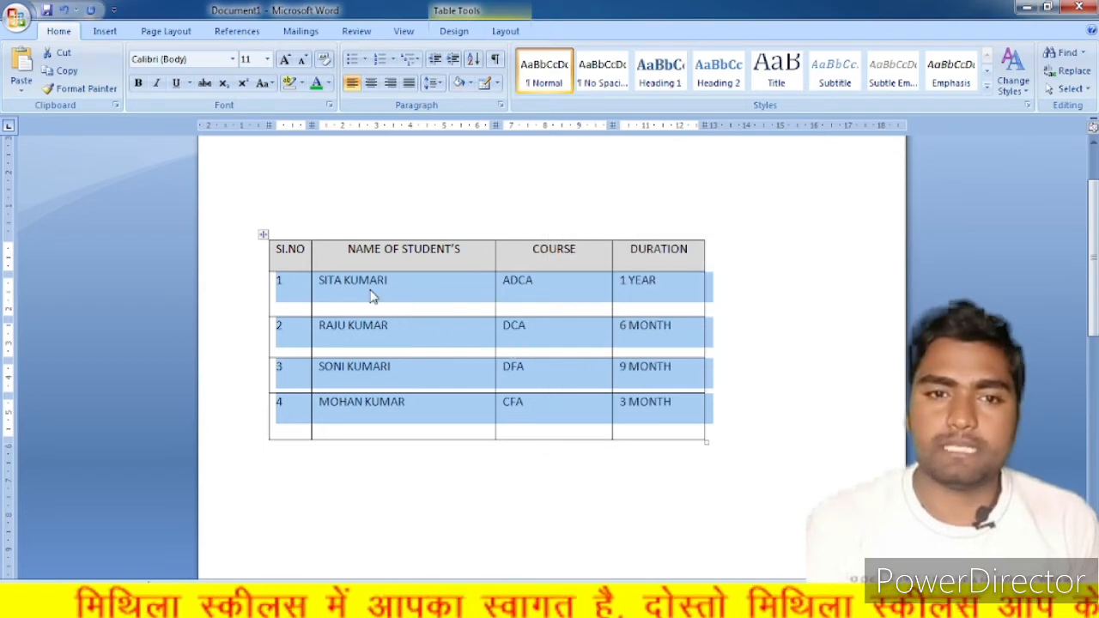
pyautogui.click(472, 59)
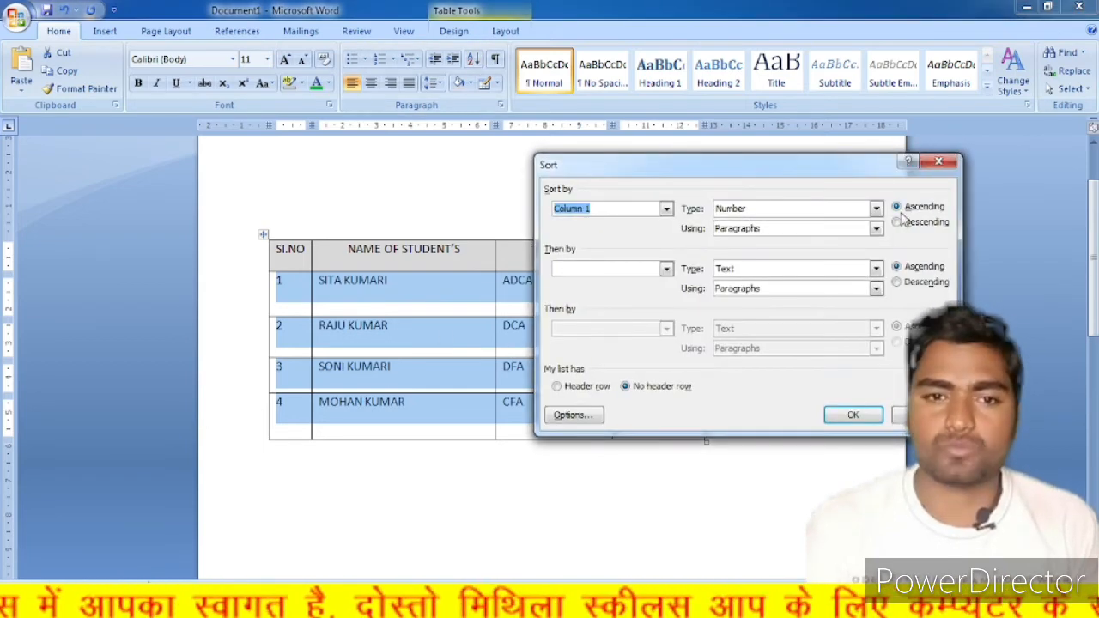
pyautogui.click(898, 222)
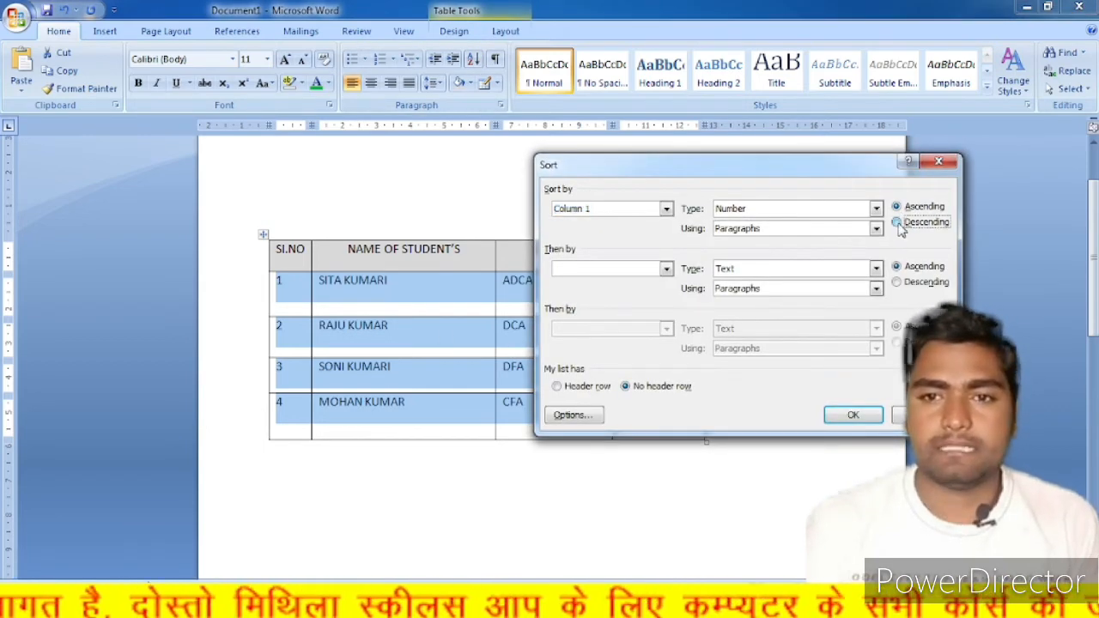
pyautogui.click(898, 208)
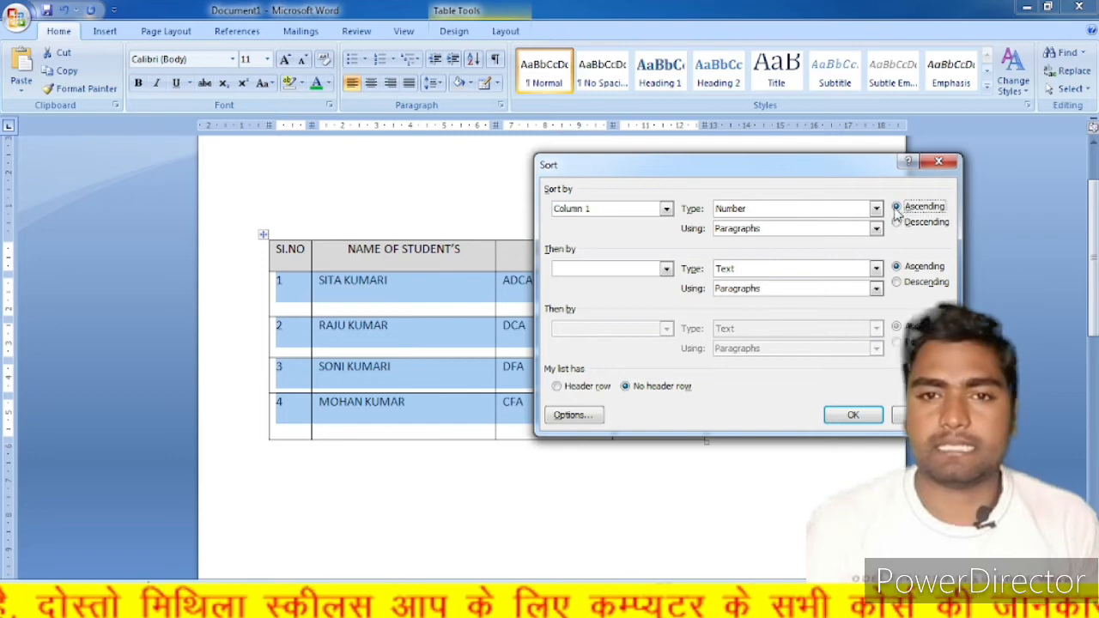
pyautogui.click(851, 417)
# Step: Sort the student rows by Column 1 as numbers in descending order, and clear the selection
pyautogui.click(472, 59)
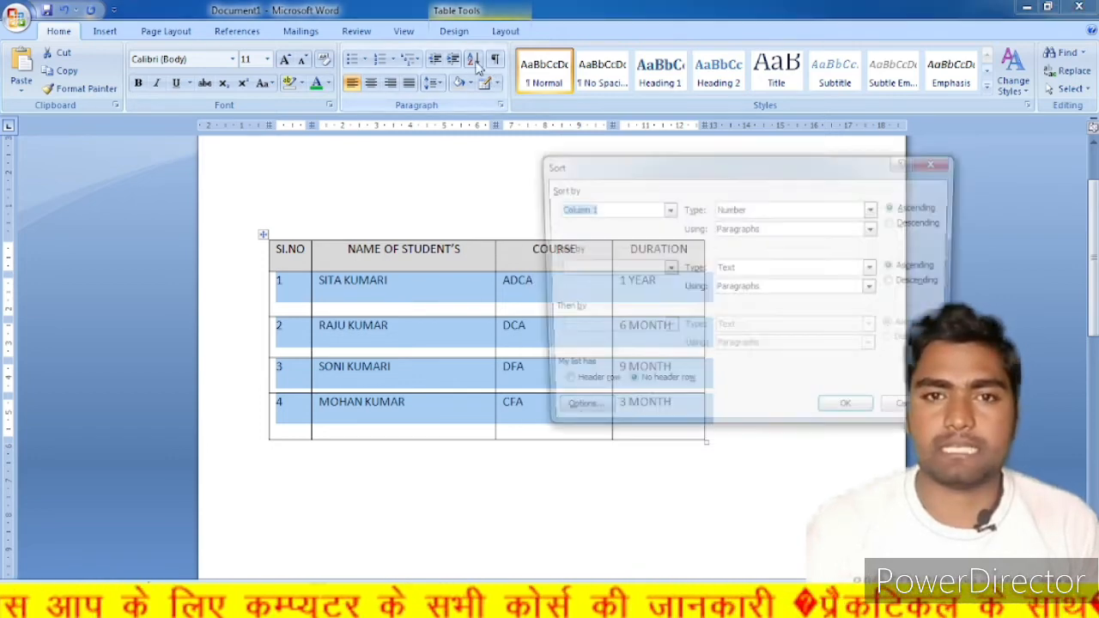
pyautogui.click(897, 222)
pyautogui.click(850, 414)
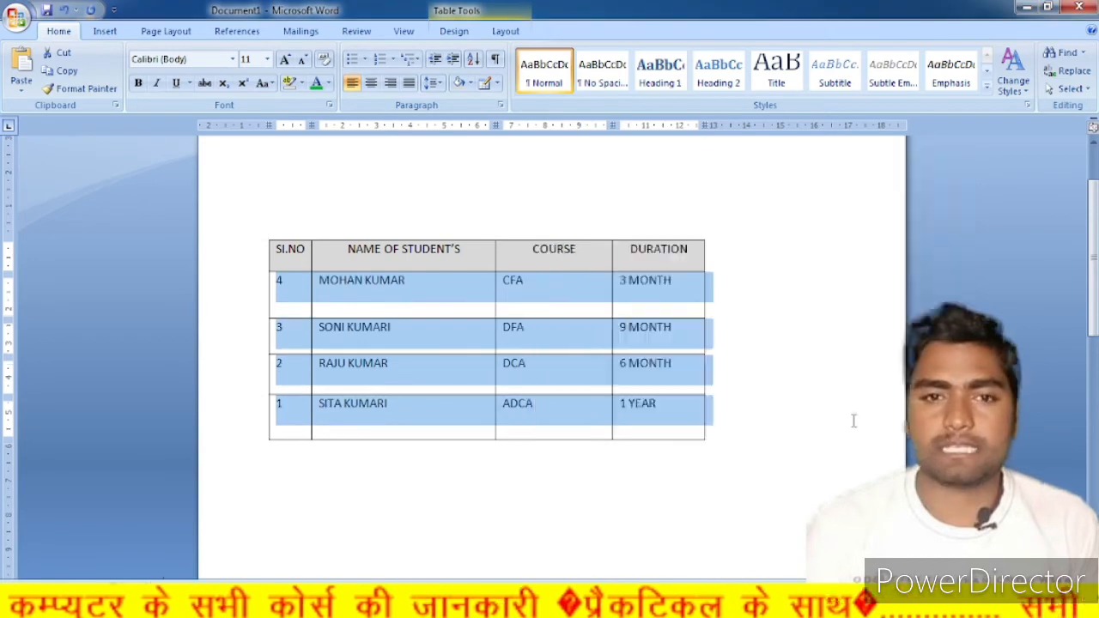
pyautogui.click(571, 335)
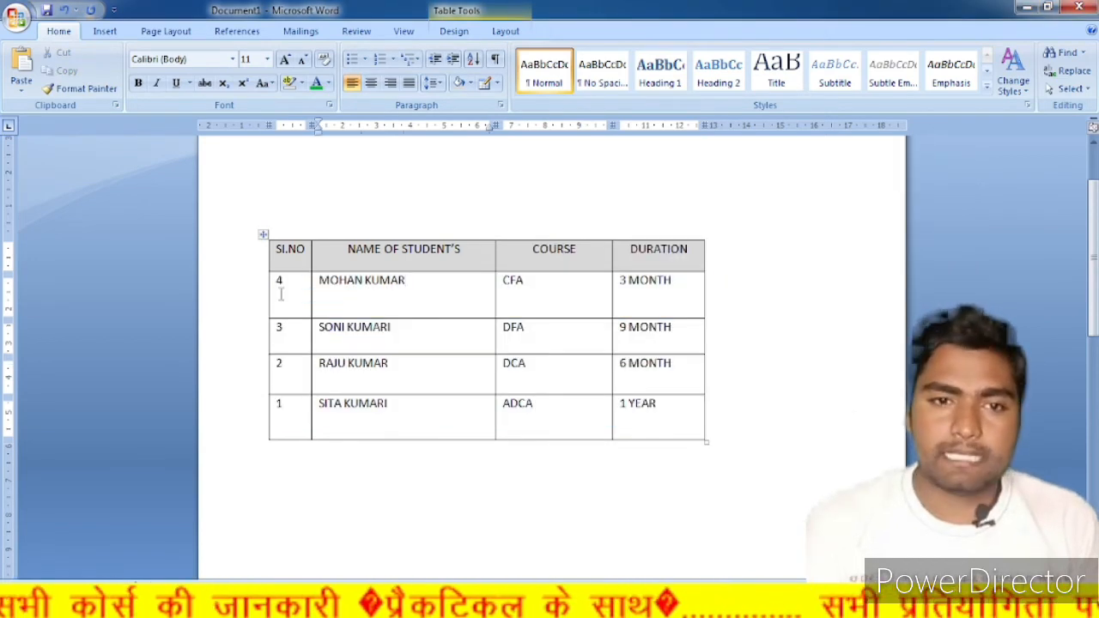
# Step: Select the four serial numbers in the SI.NO column and sort the rows by Column 1 as numbers in ascending order
pyautogui.moveTo(272, 283); pyautogui.dragTo(282, 400)
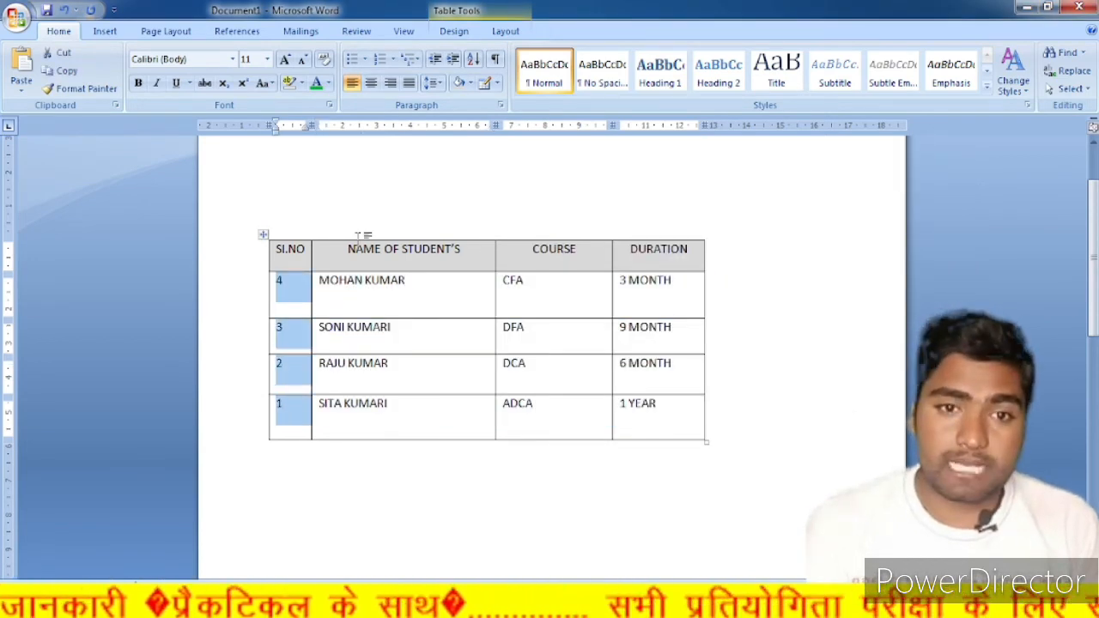
pyautogui.click(473, 59)
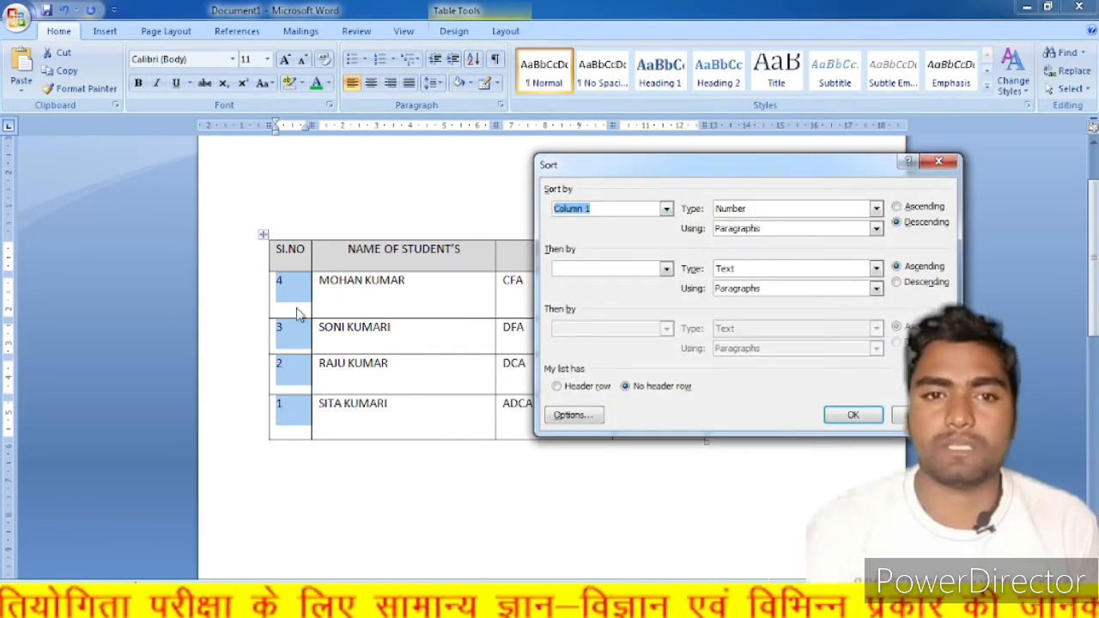
pyautogui.click(913, 208)
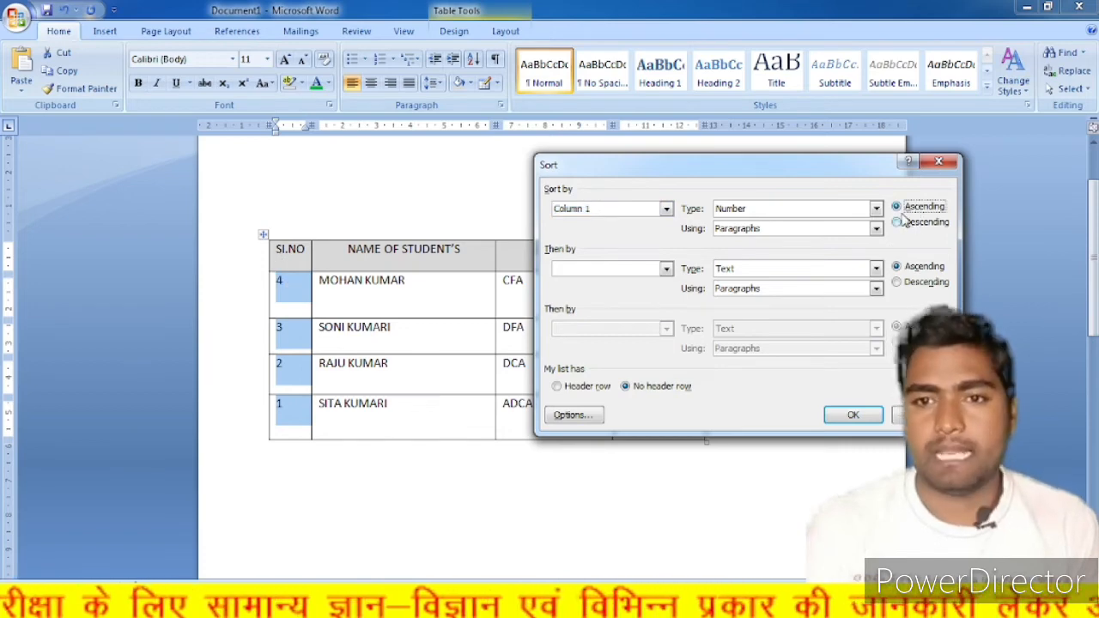
pyautogui.click(850, 413)
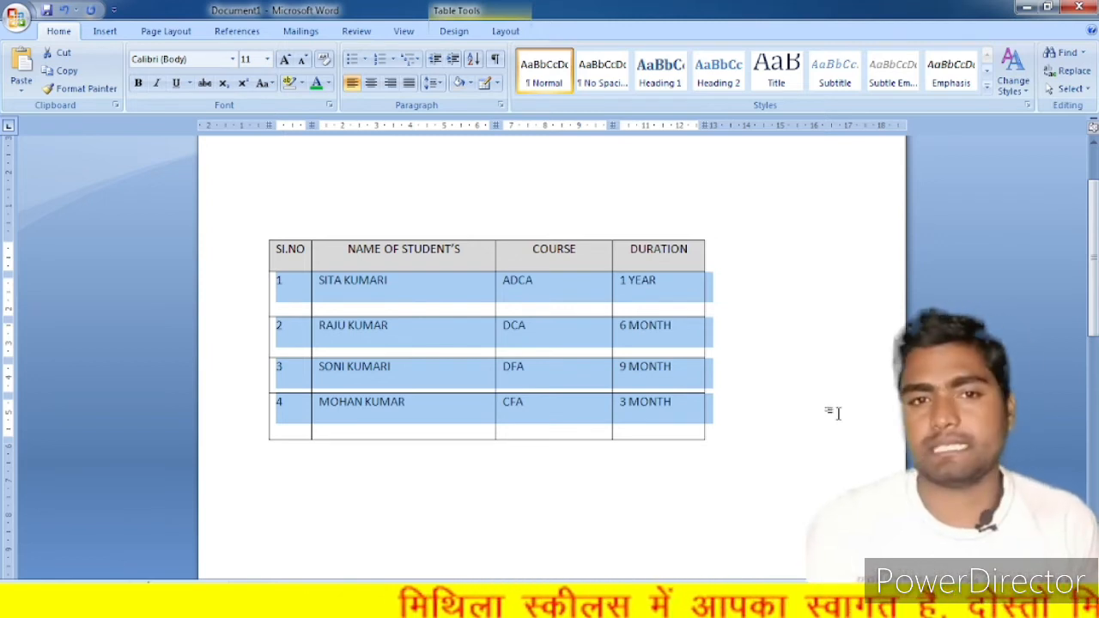
pyautogui.click(471, 83)
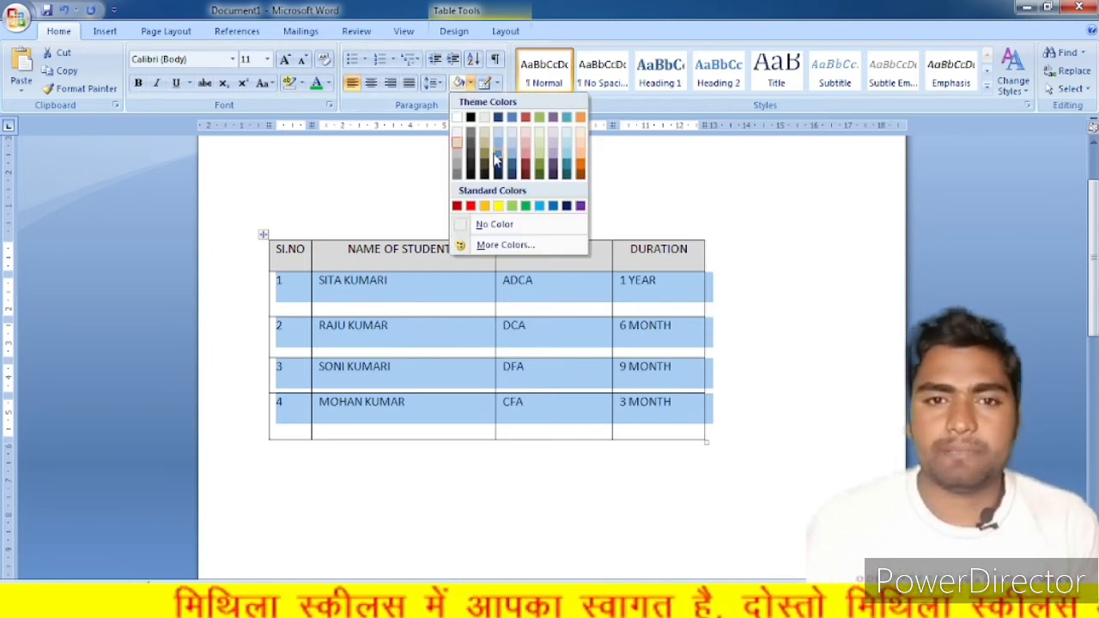
pyautogui.click(496, 84)
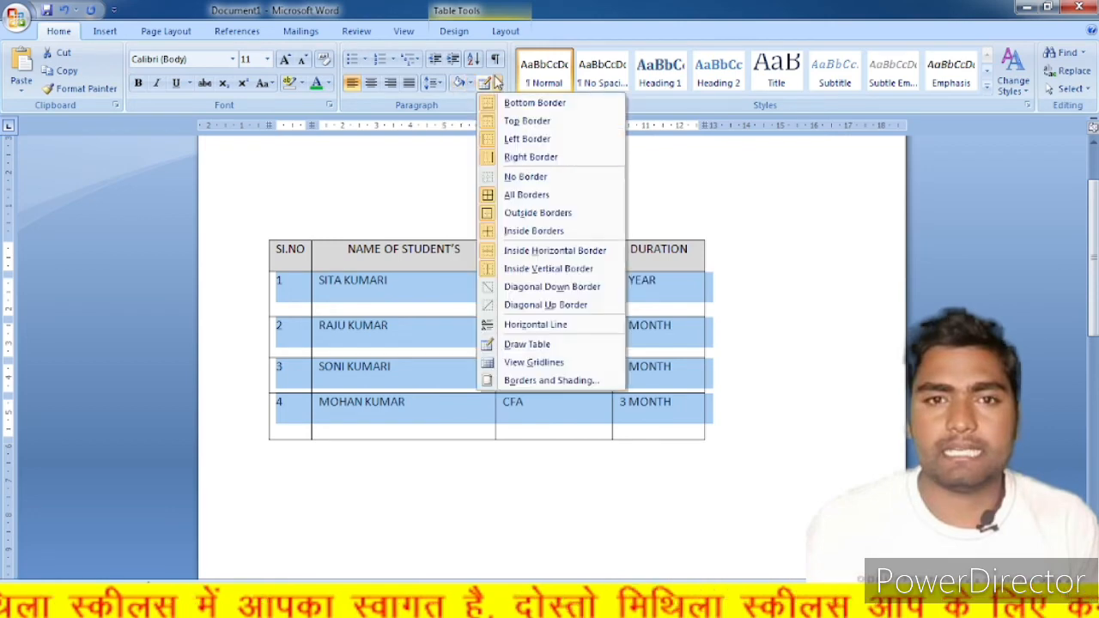
pyautogui.click(410, 294)
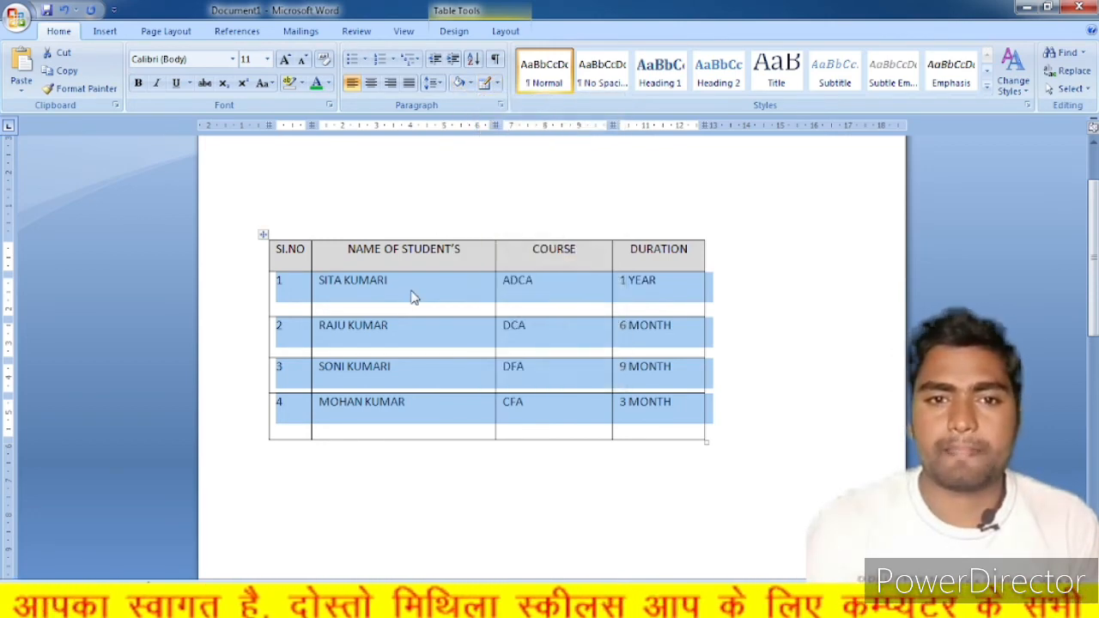
# Step: Show the paragraph formatting marks and enter the text "MITHILA SKILLS" in the empty paragraph above the table
pyautogui.click(495, 60)
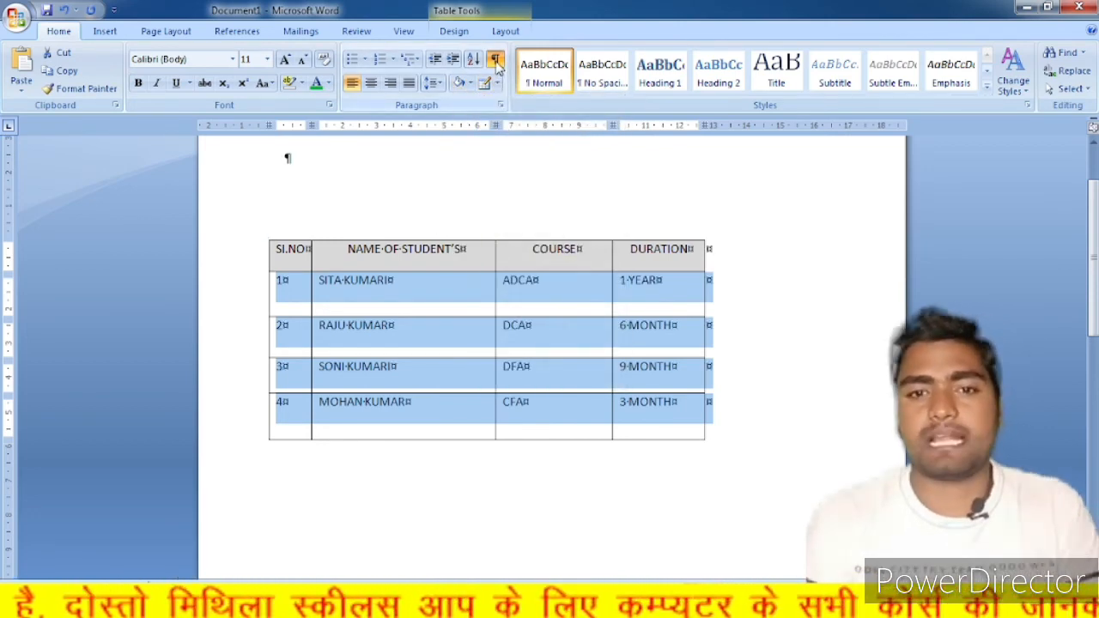
pyautogui.click(736, 352)
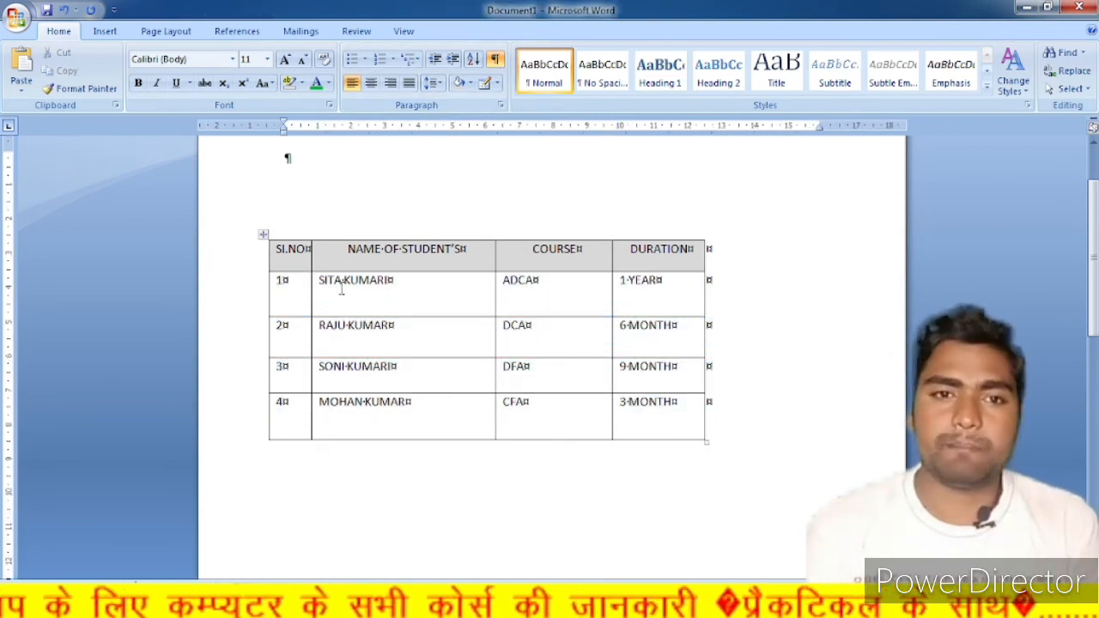
pyautogui.scroll(2, 341, 288)
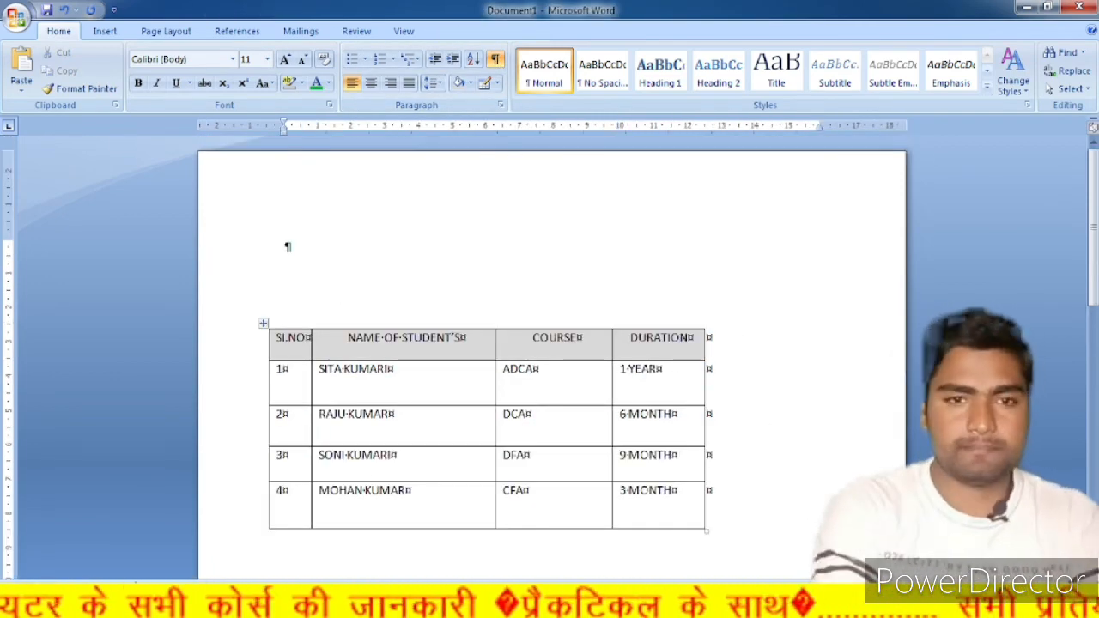
pyautogui.write('MITHILA ')
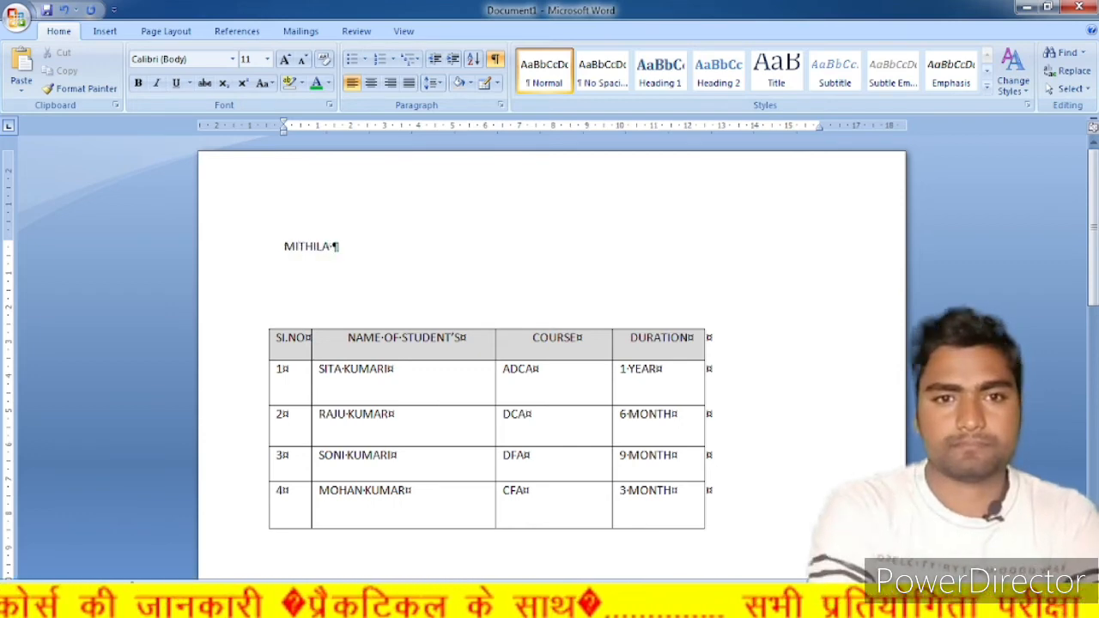
pyautogui.write('SKILLS')
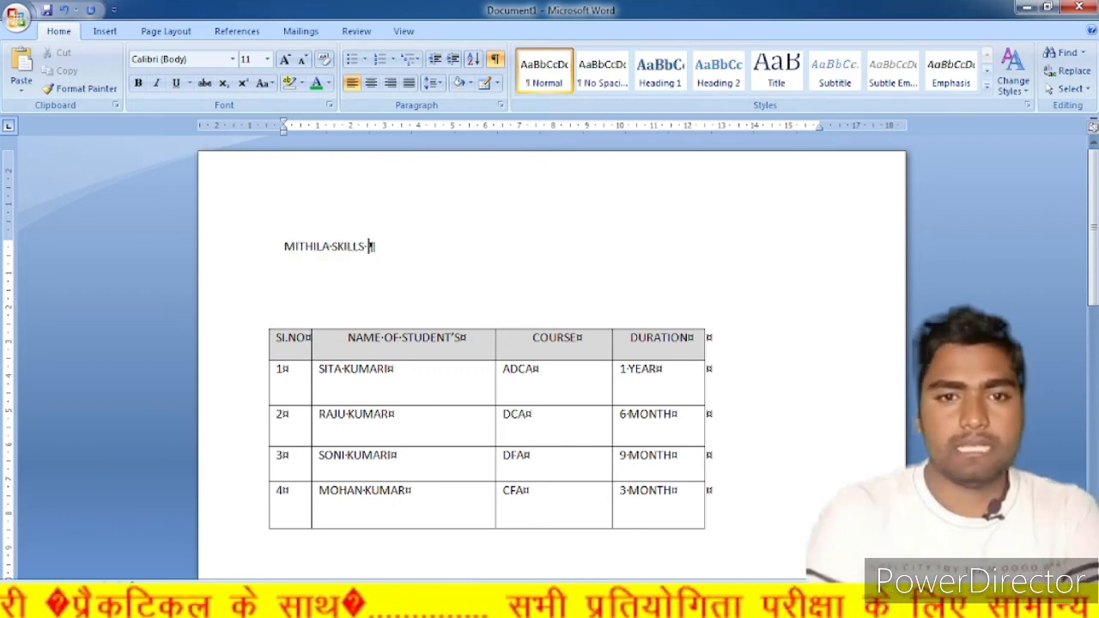
# Step: Add a new paragraph with the text "MITHILA COMPUTER" below the MITHILA SKILLS line
pyautogui.press('Return')
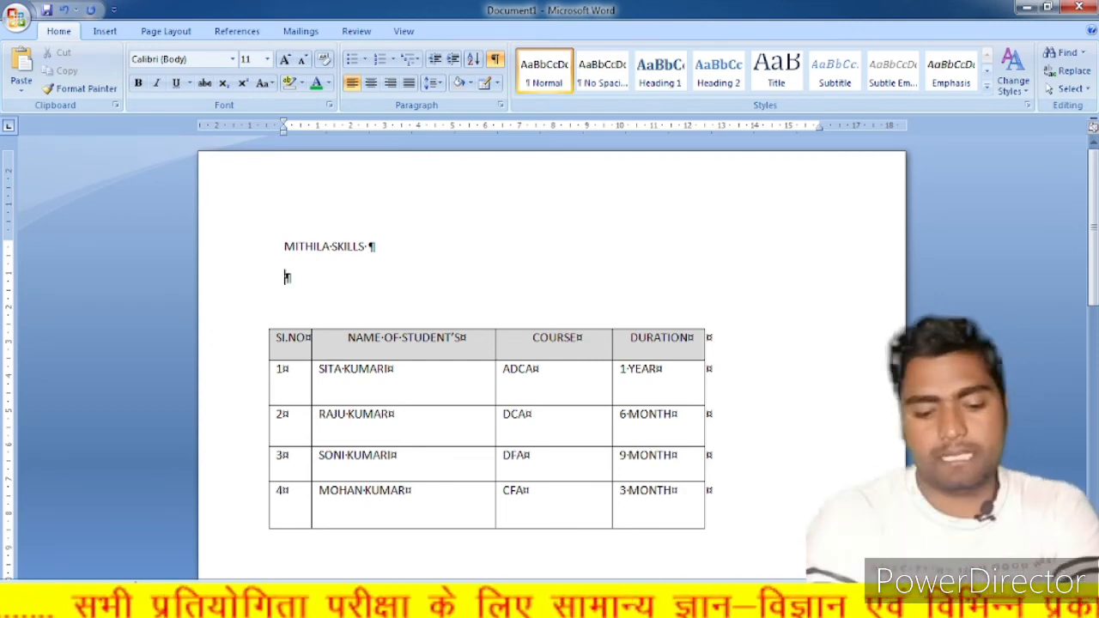
pyautogui.write('MITHILA')
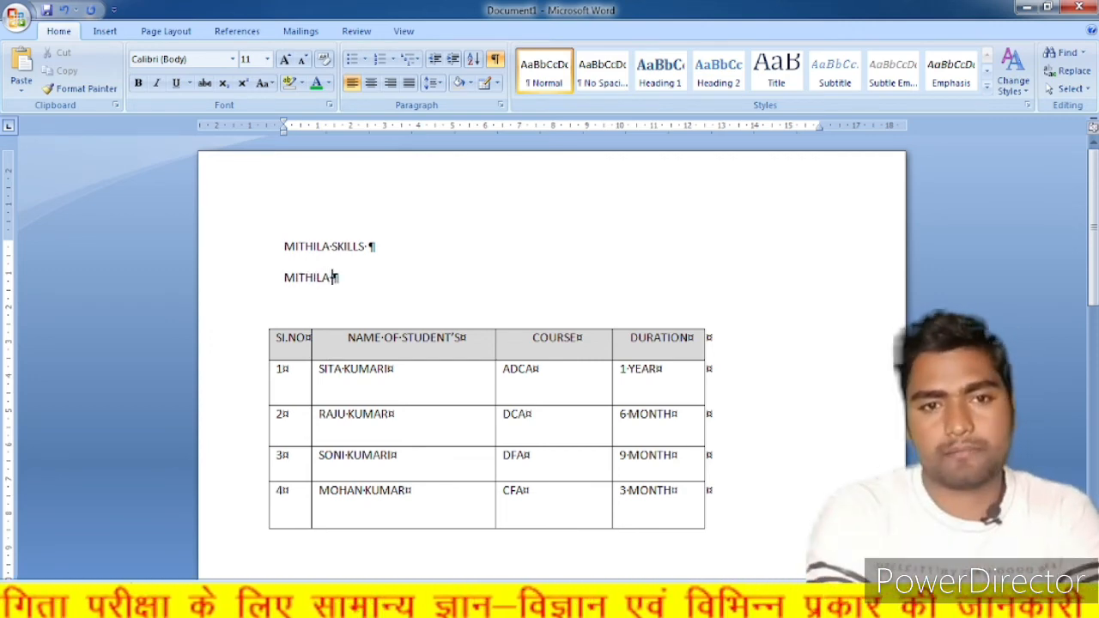
pyautogui.write(' COMPUTER')
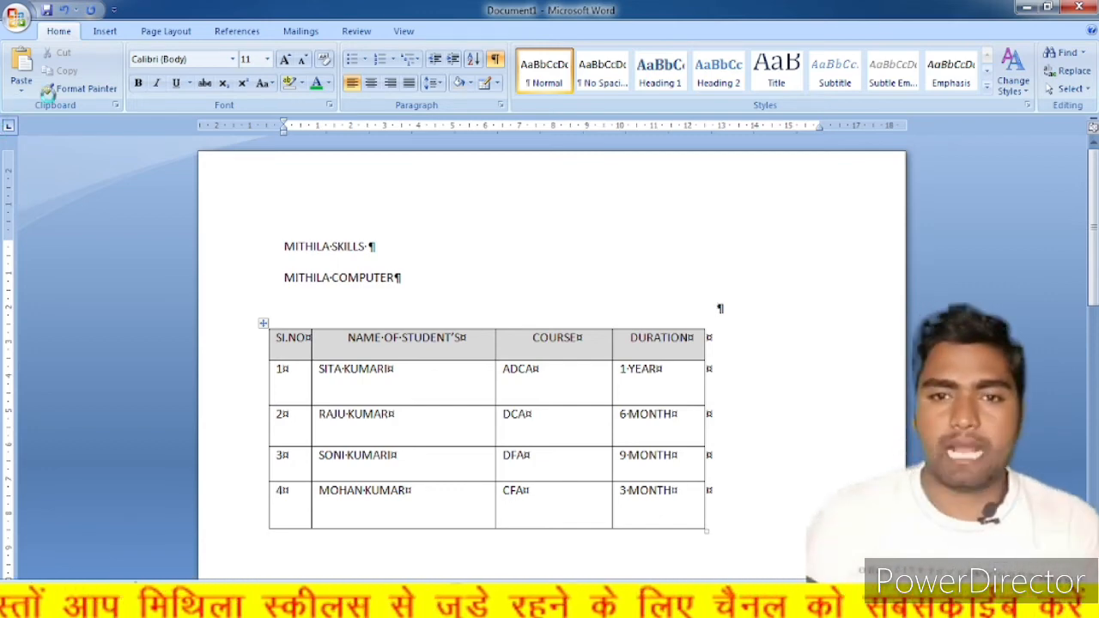
# Step: Open the print preview, magnify the page to examine how the text and table will print, and close the preview
pyautogui.hotkey('ctrl', 'F2')
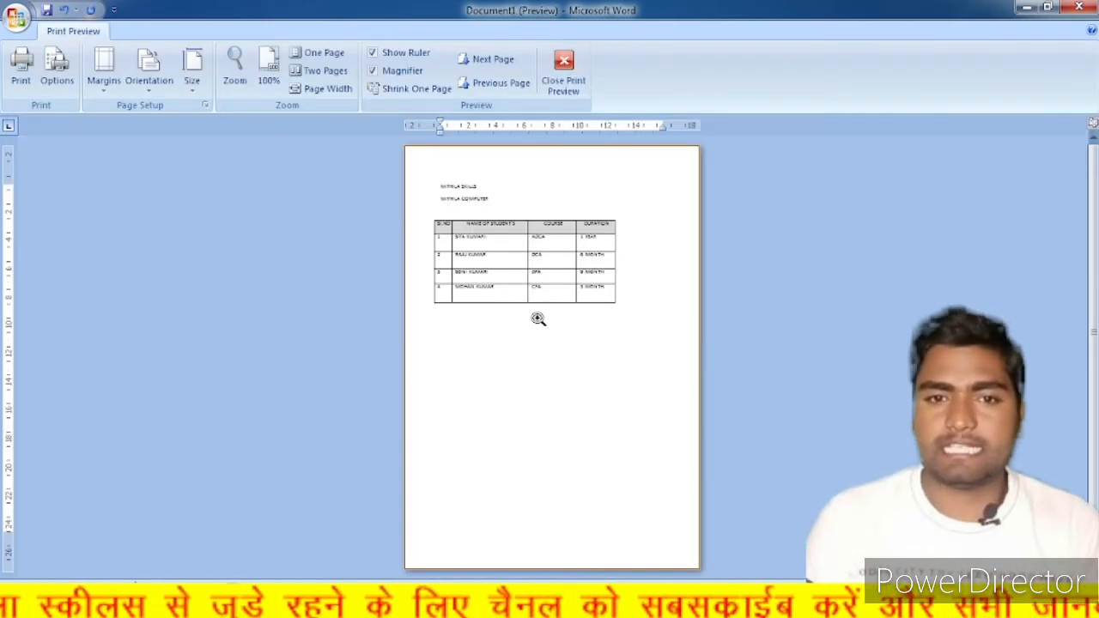
pyautogui.click(537, 318)
pyautogui.scroll(3, 537, 319)
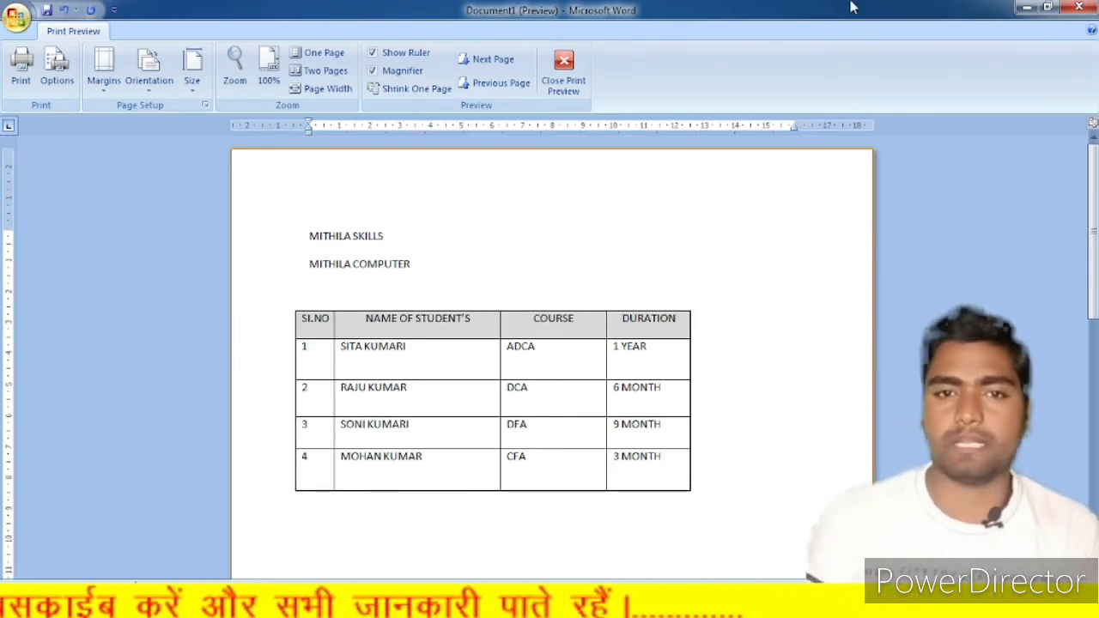
pyautogui.click(563, 73)
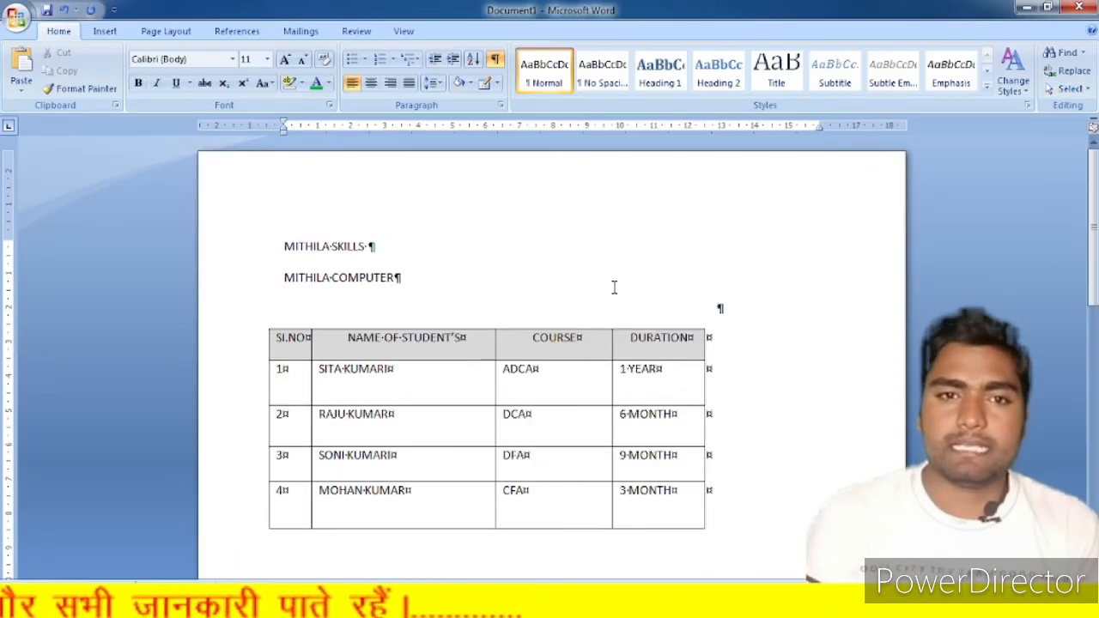
# Step: Toggle the paragraph formatting marks off and on several times, finishing with them hidden
pyautogui.click(495, 60)
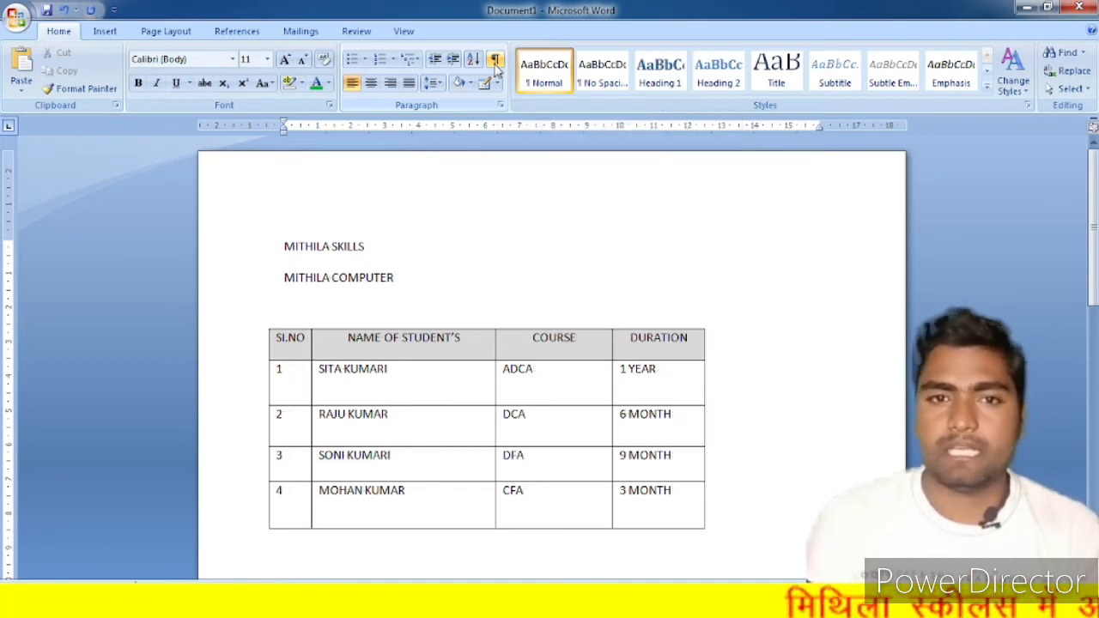
pyautogui.click(496, 62)
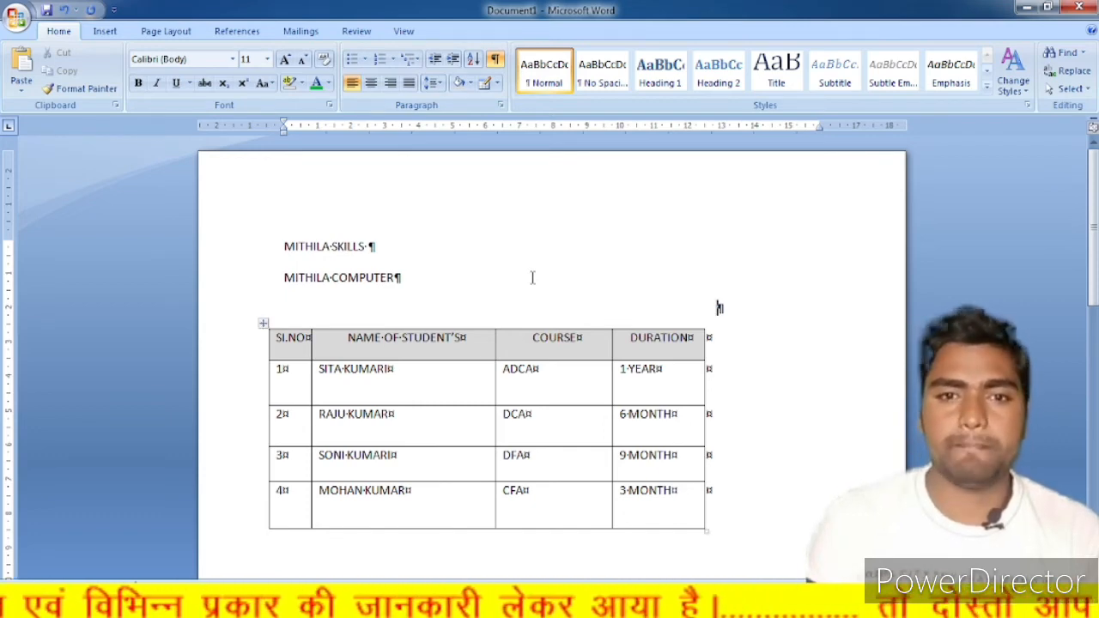
pyautogui.click(495, 62)
pyautogui.click(497, 62)
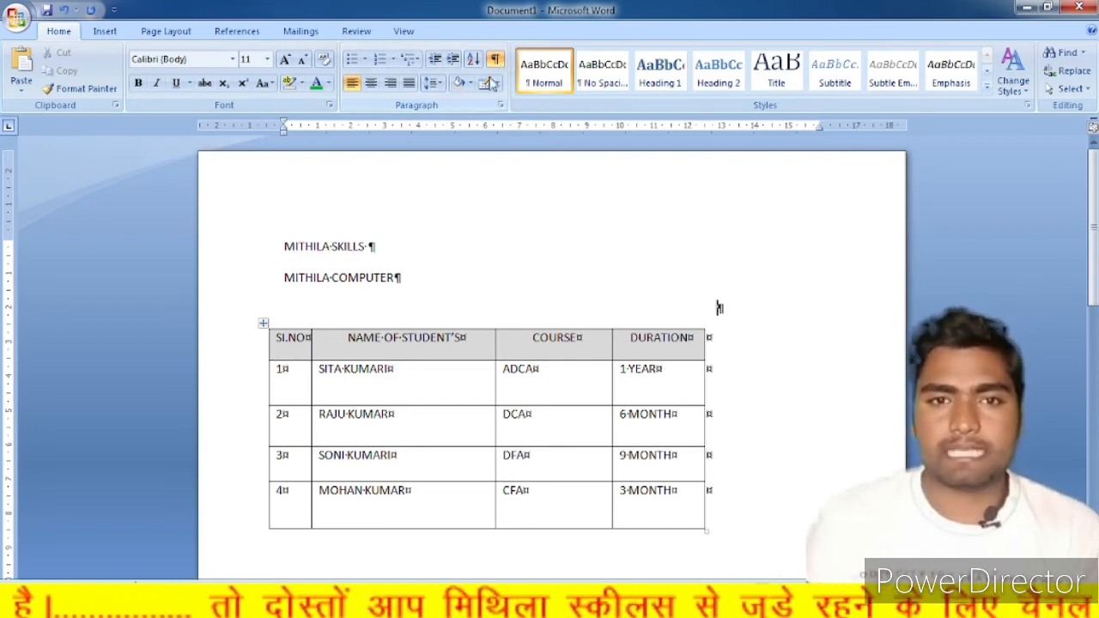
pyautogui.click(495, 60)
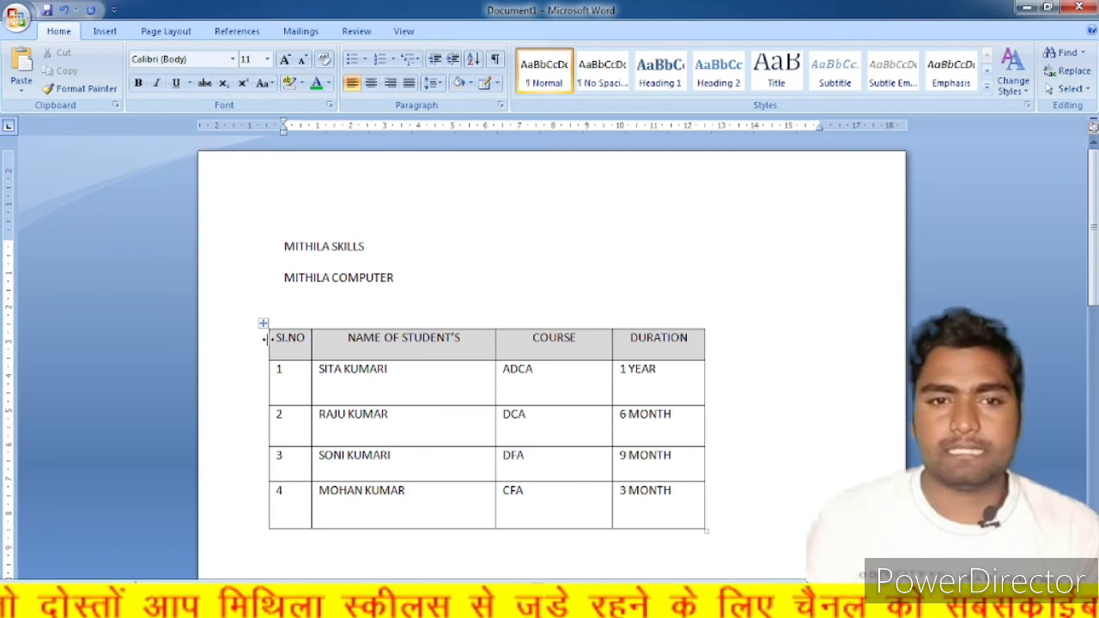
# Step: Center the text horizontally in all cells of the student table and clear the selection
pyautogui.moveTo(272, 336); pyautogui.dragTo(702, 506)
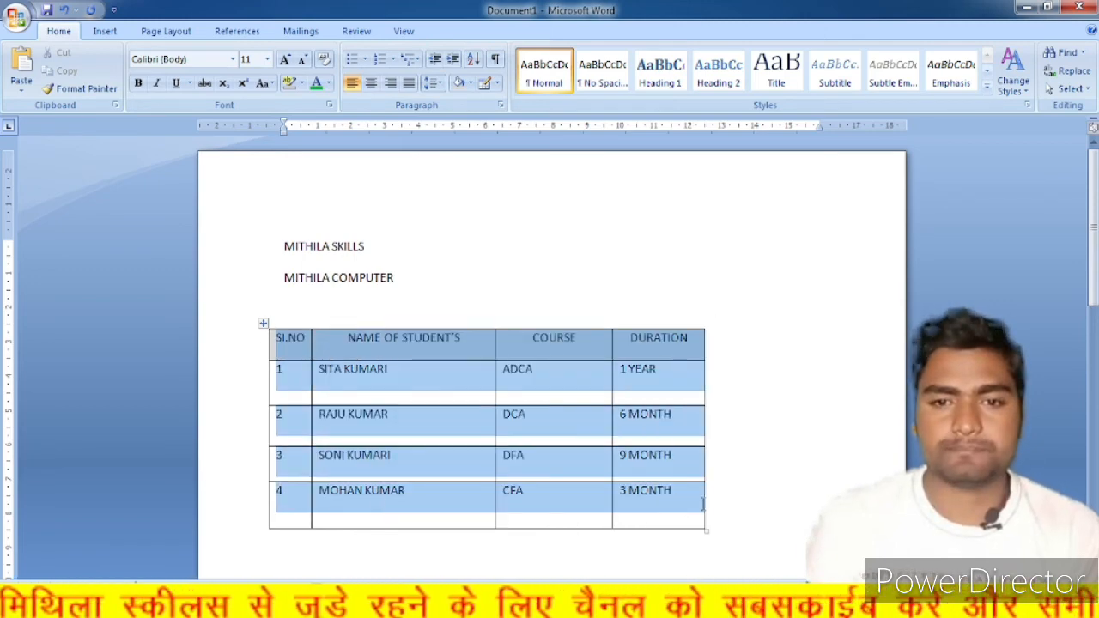
pyautogui.click(372, 84)
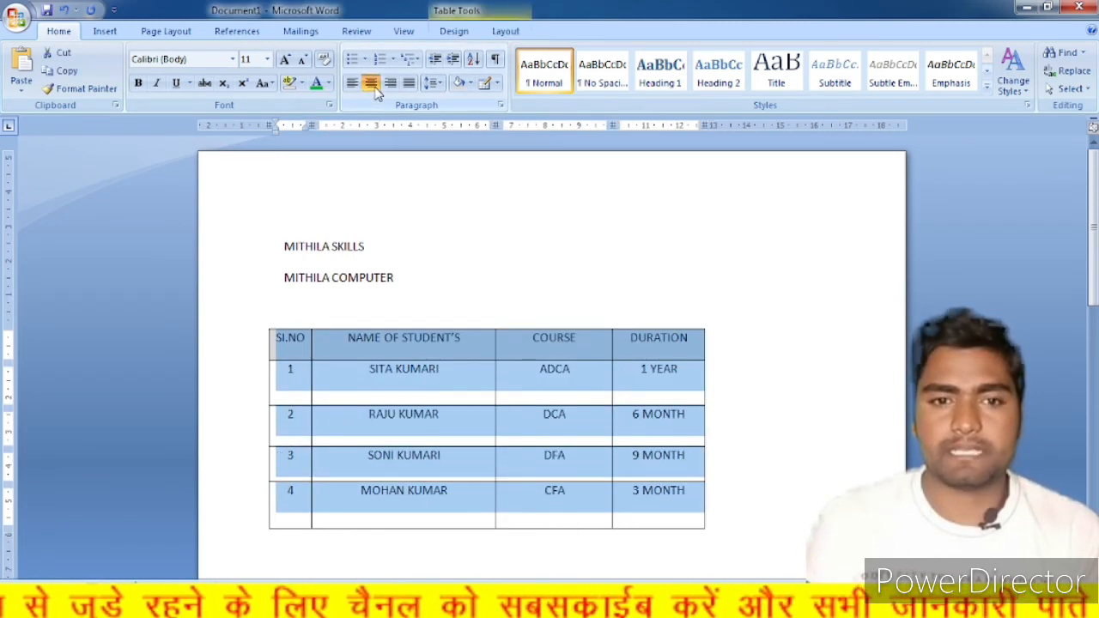
pyautogui.click(520, 384)
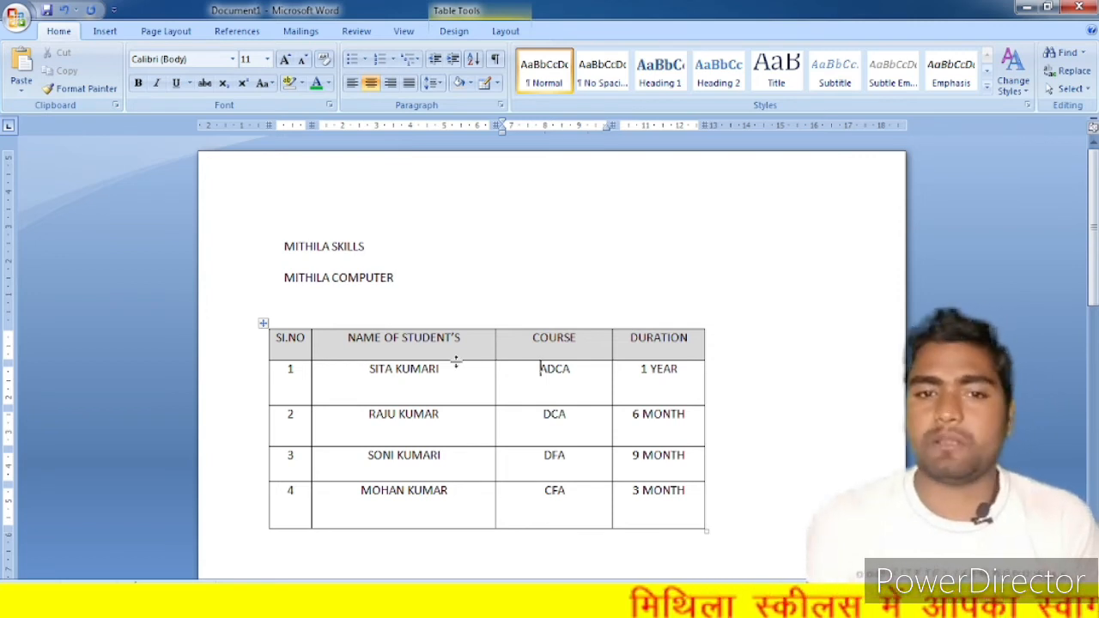
pyautogui.click(394, 387)
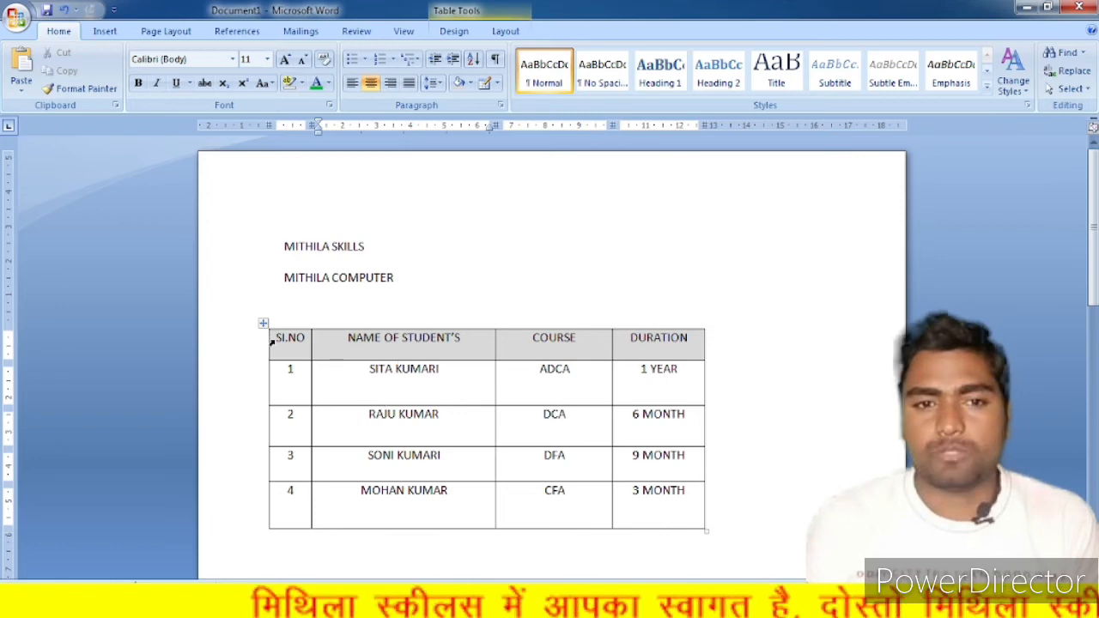
# Step: Apply the Align Center cell alignment to the whole student table and clear the selection
pyautogui.moveTo(272, 341); pyautogui.dragTo(647, 525)
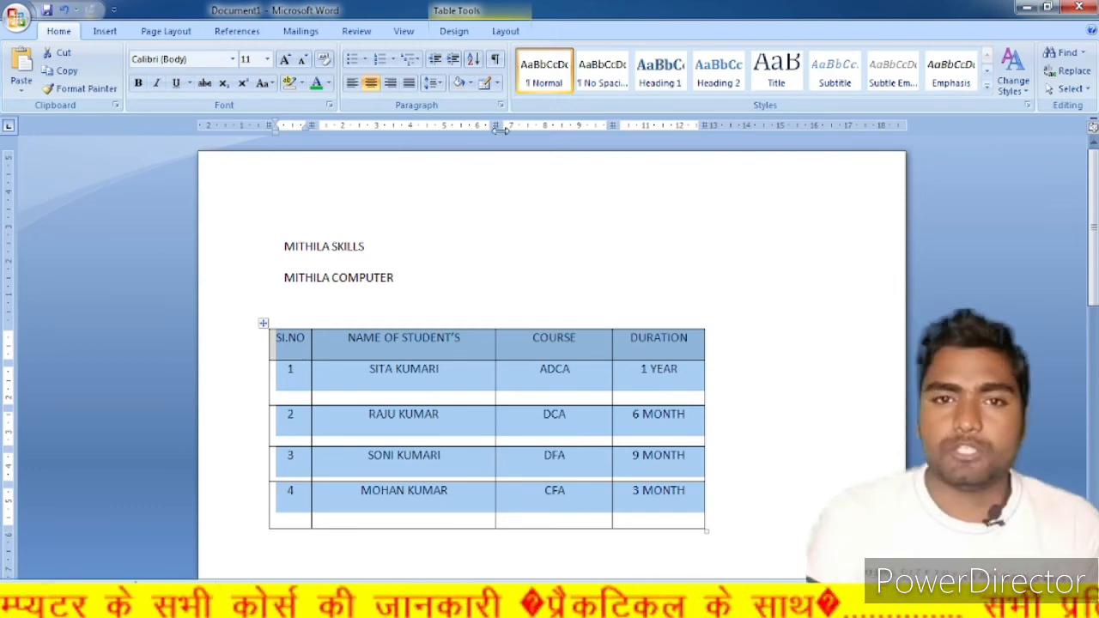
pyautogui.click(505, 32)
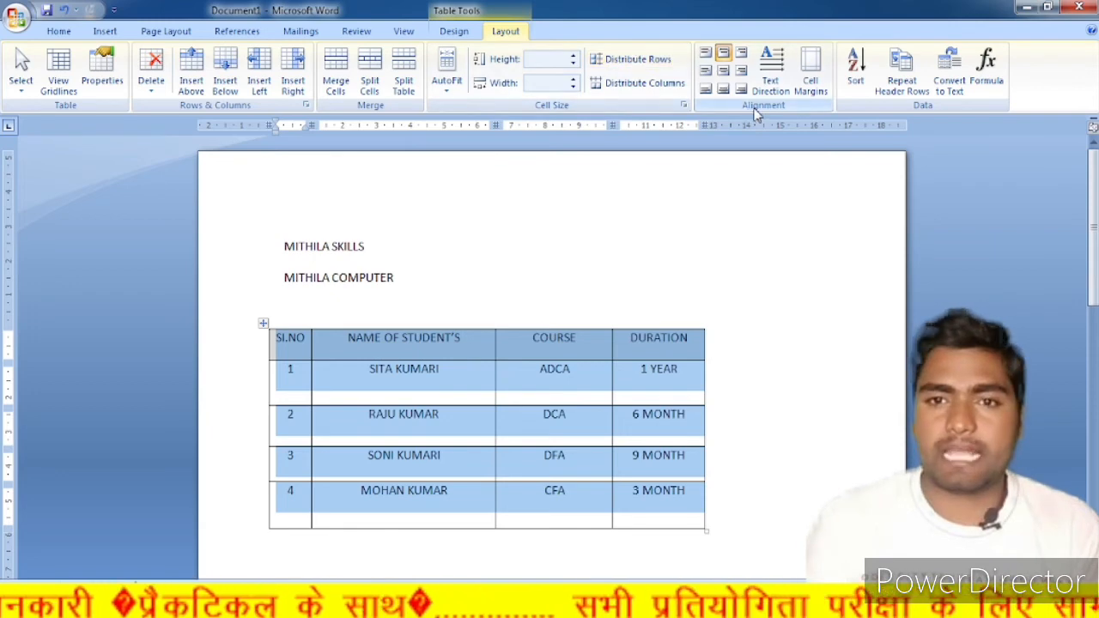
pyautogui.click(723, 72)
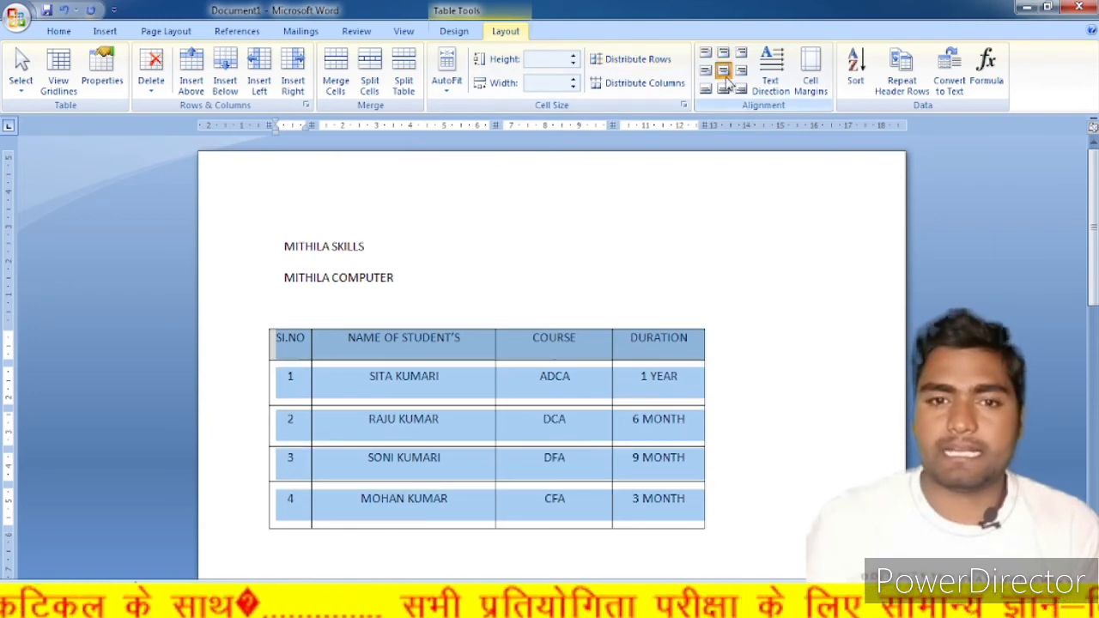
pyautogui.click(582, 381)
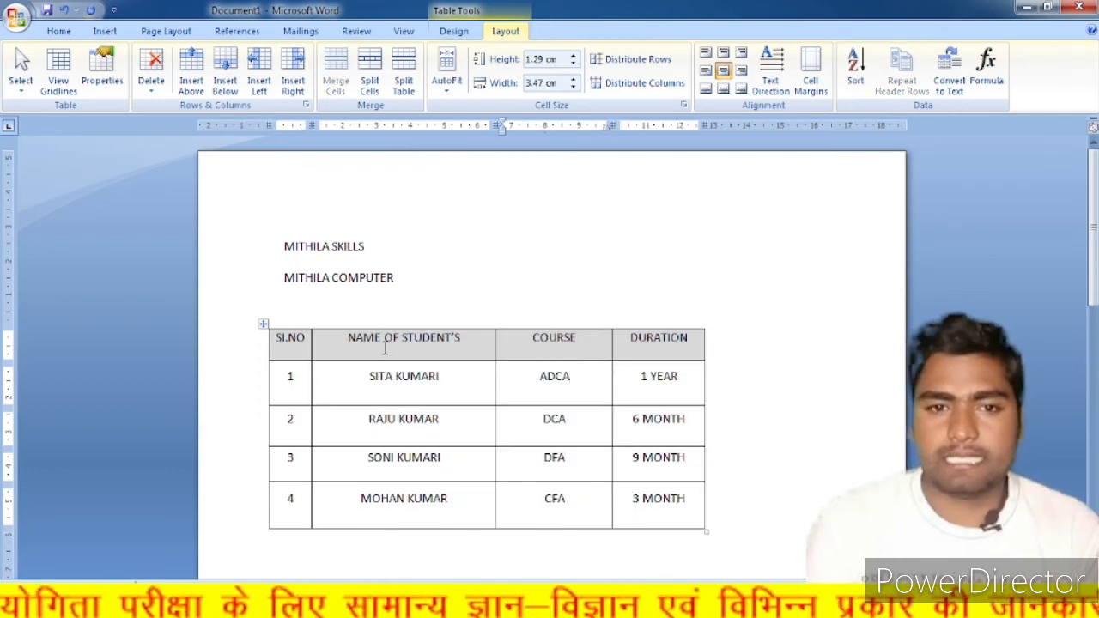
# Step: Select the whole student table and try the bottom center and top center cell alignments
pyautogui.moveTo(273, 336); pyautogui.dragTo(678, 507)
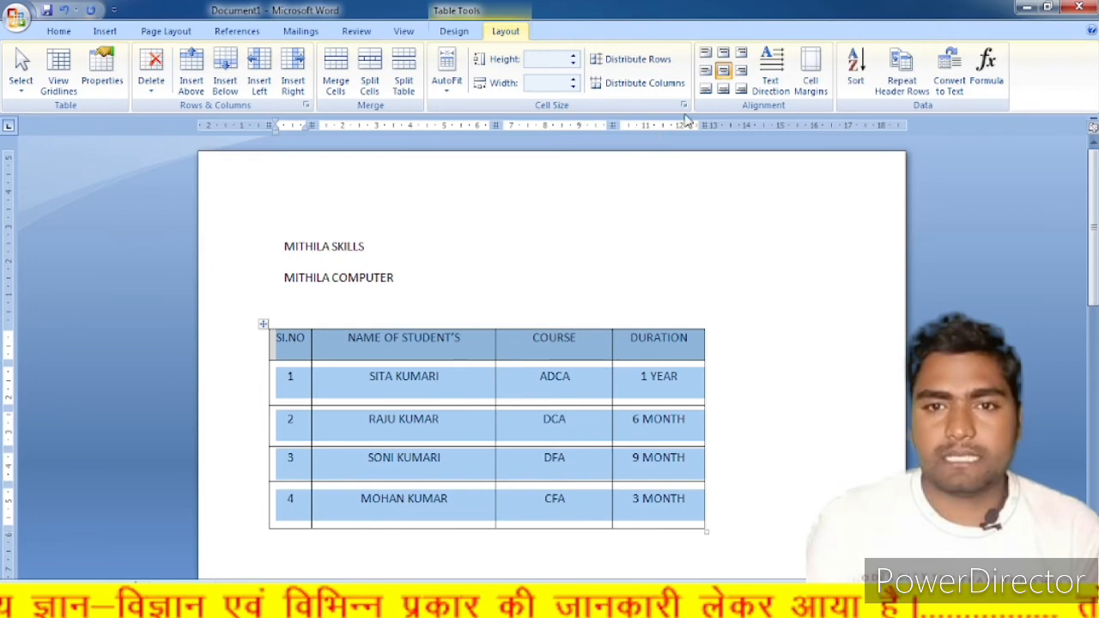
pyautogui.click(723, 89)
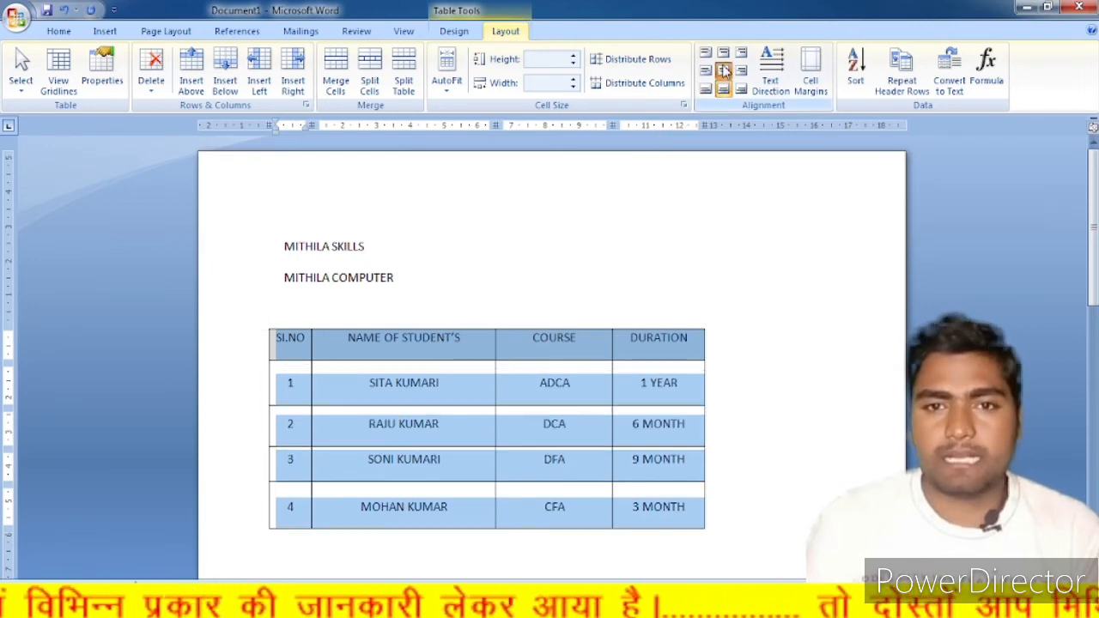
pyautogui.click(724, 55)
pyautogui.click(724, 55)
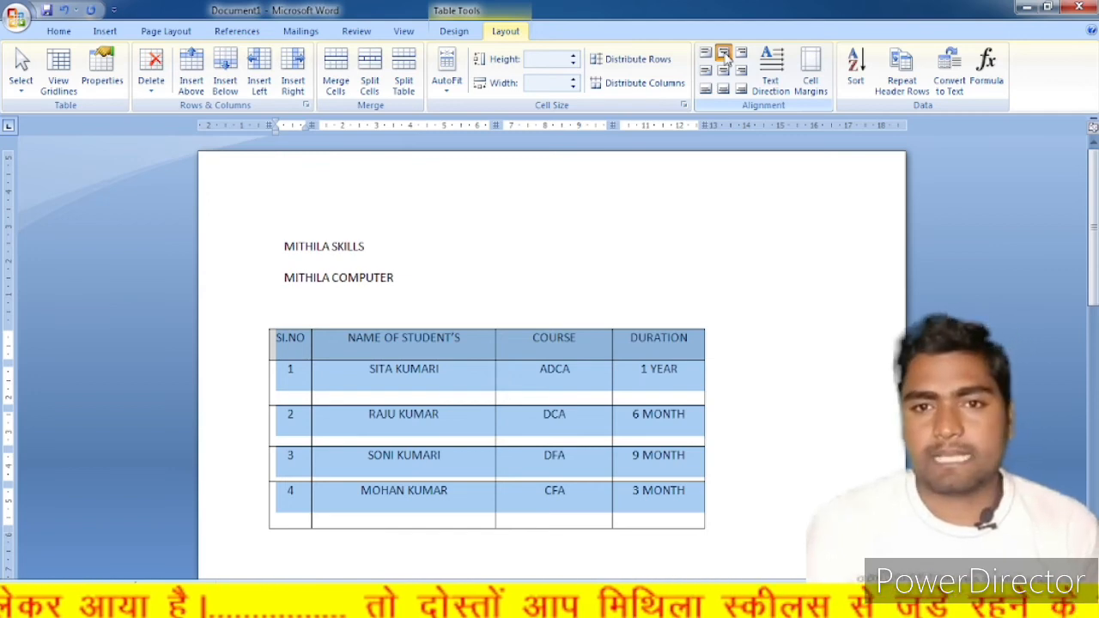
# Step: Try the top, center and bottom left alignments, the three right alignments, and top center on the selected table cells
pyautogui.click(705, 53)
pyautogui.click(705, 71)
pyautogui.click(705, 89)
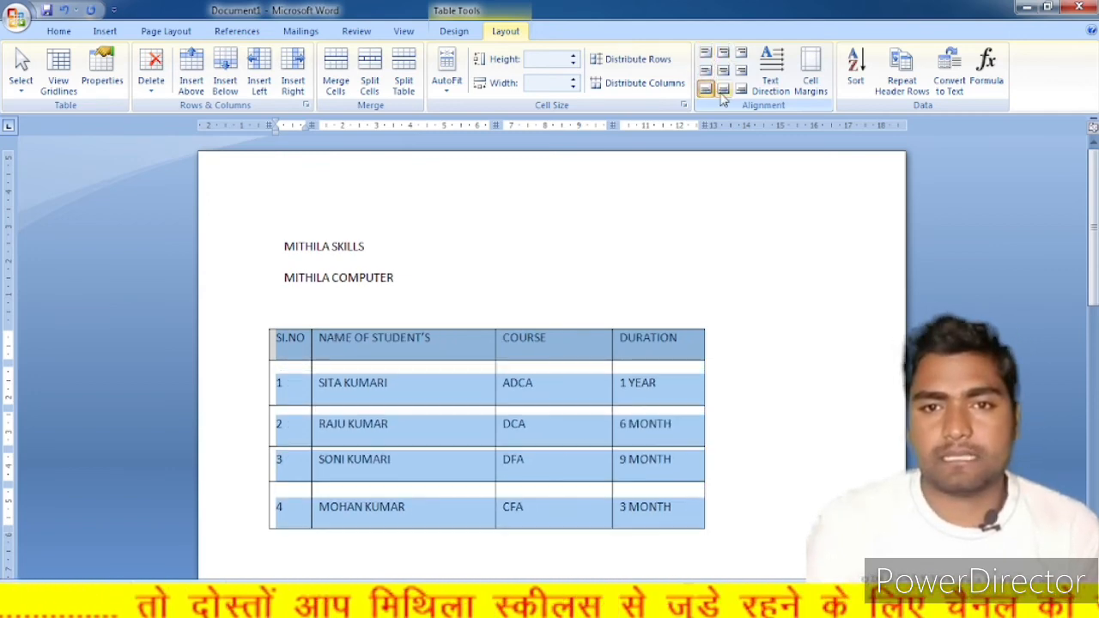
pyautogui.click(741, 90)
pyautogui.click(742, 72)
pyautogui.click(741, 53)
pyautogui.click(723, 53)
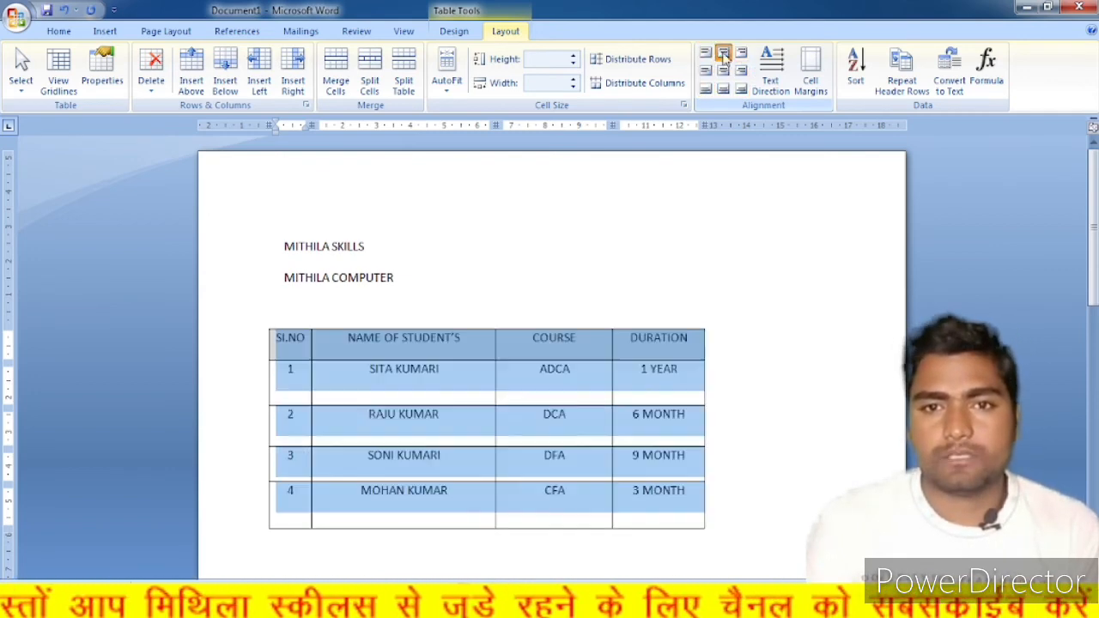
# Step: Compare the center and bottom center alignments on the selected table, finish with Align Center, and clear the selection
pyautogui.click(723, 71)
pyautogui.click(723, 89)
pyautogui.click(723, 71)
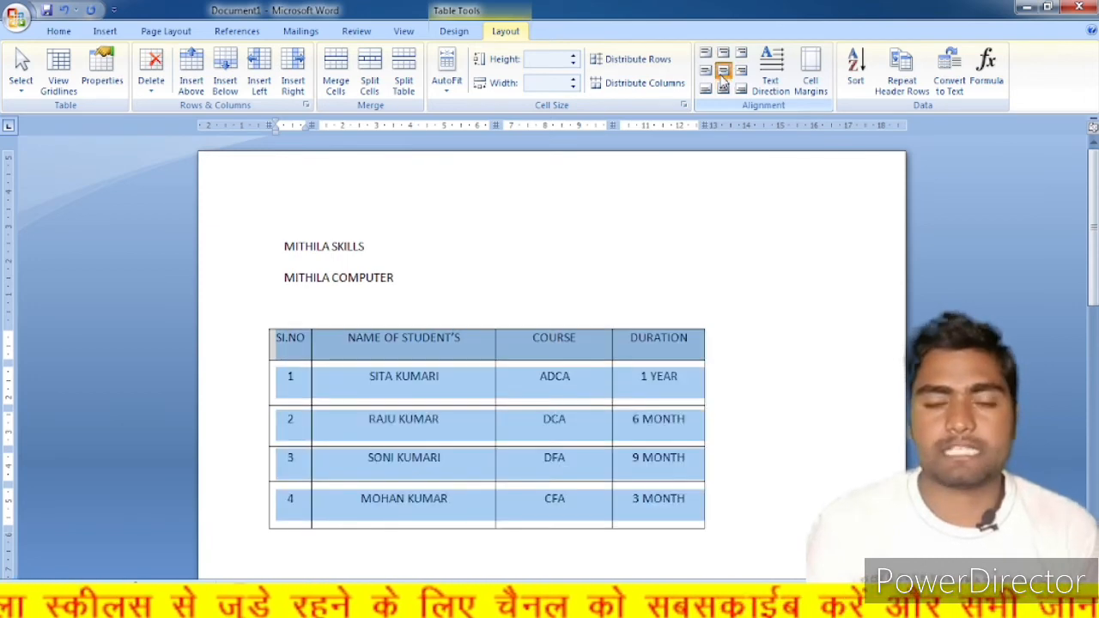
pyautogui.click(473, 483)
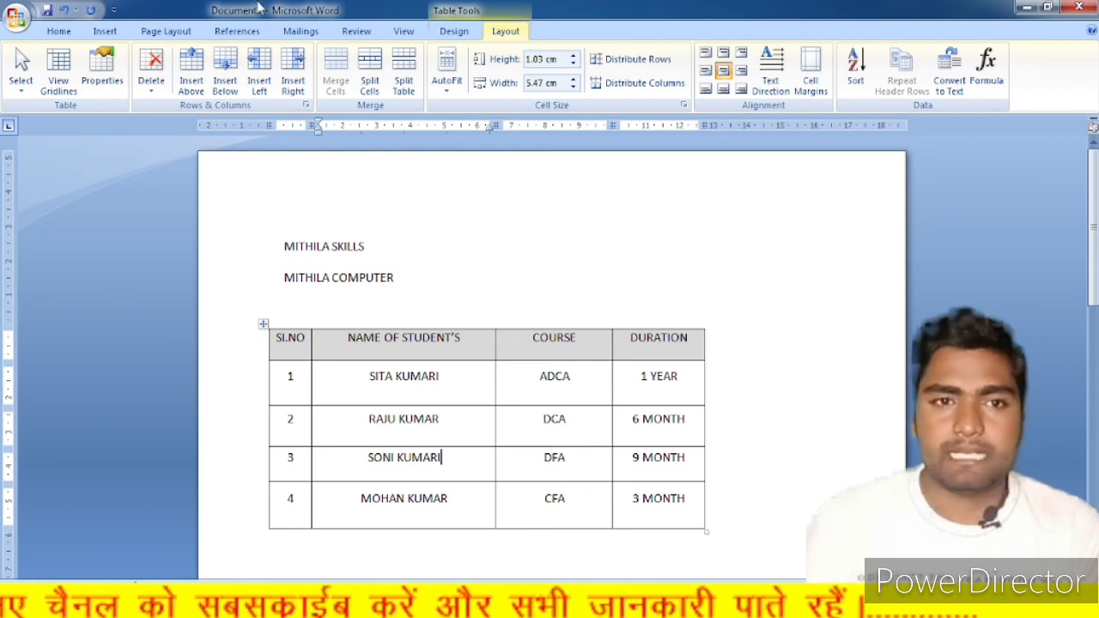
# Step: Apply No Border to the student name cell in row 3 and undo the border removal
pyautogui.click(71, 32)
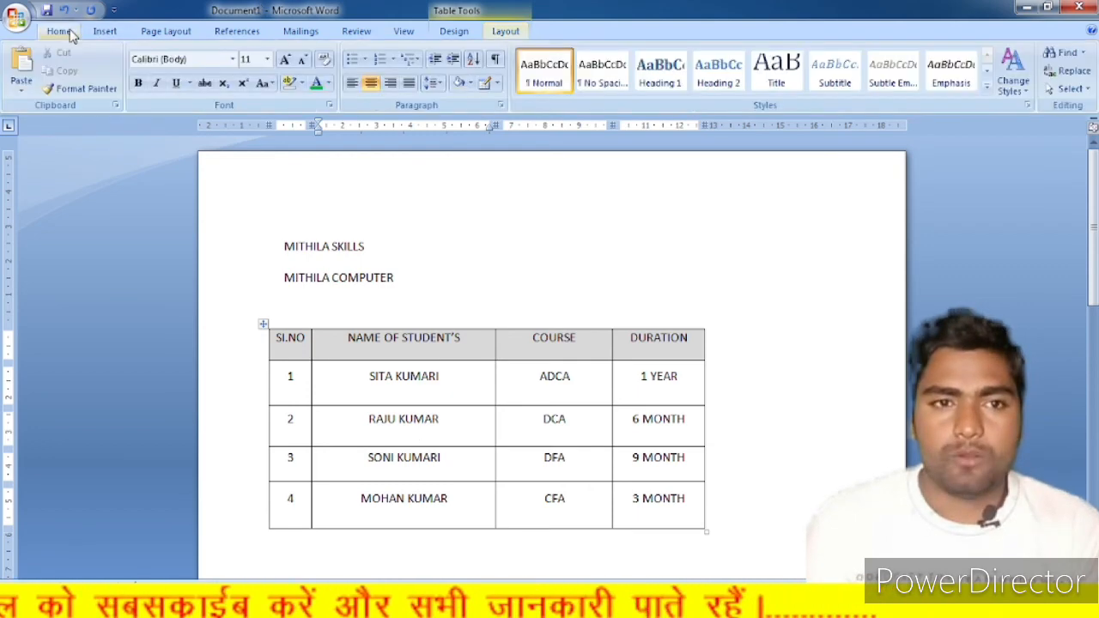
pyautogui.click(496, 82)
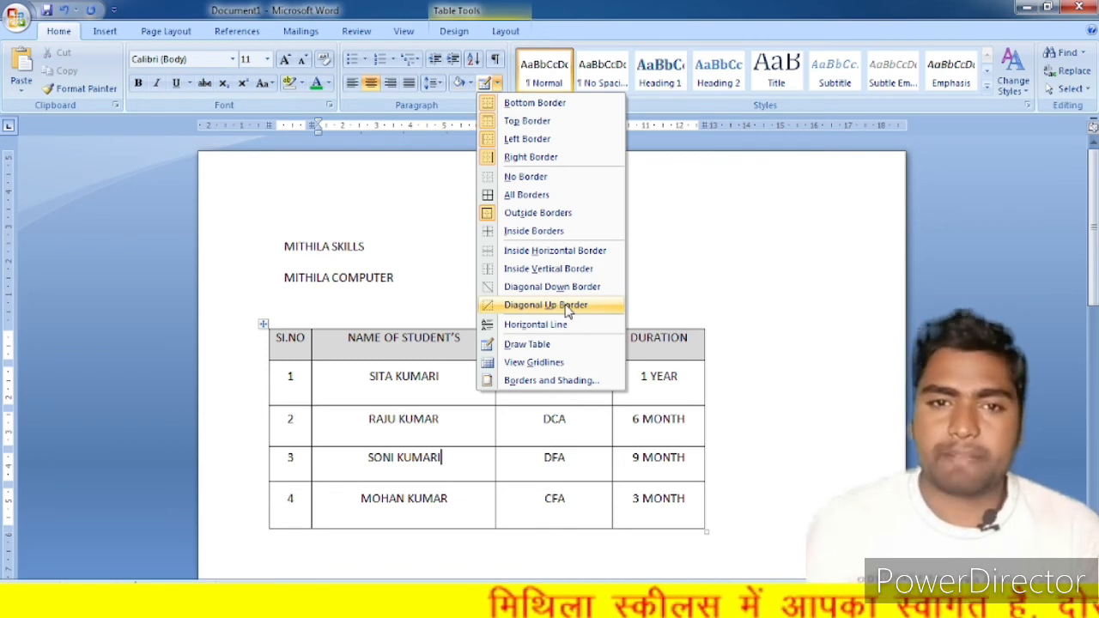
pyautogui.click(533, 178)
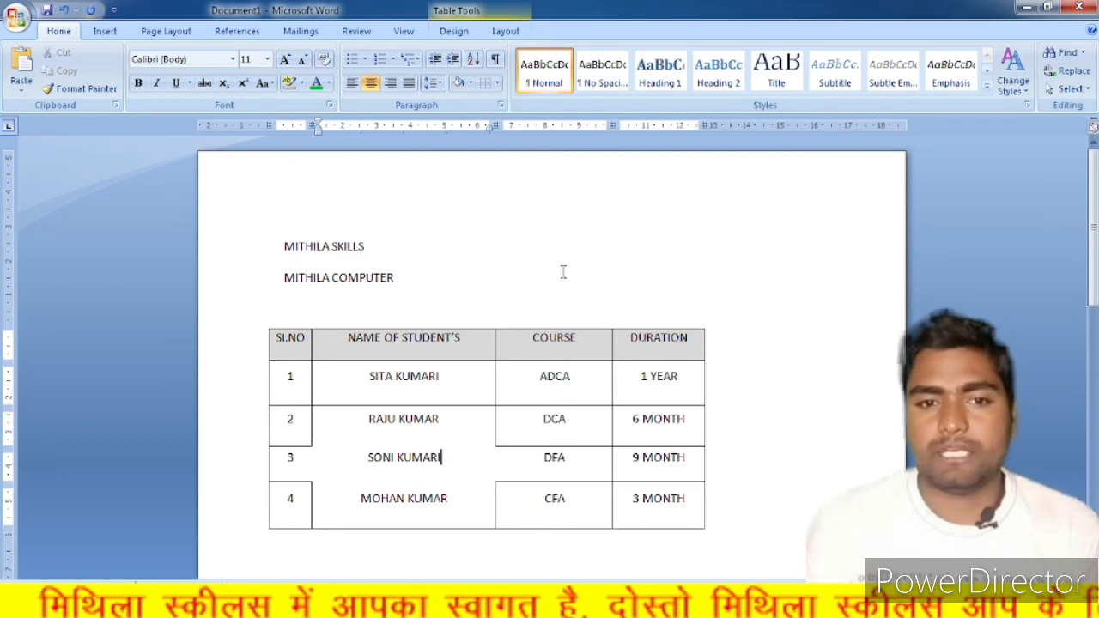
pyautogui.hotkey('ctrl', 'z')
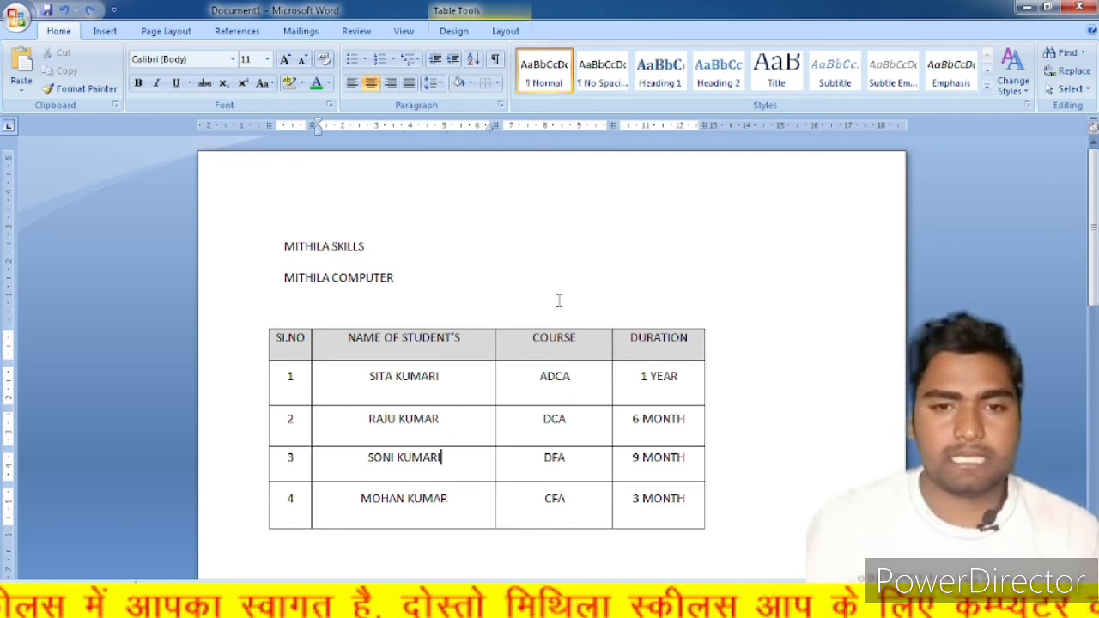
# Step: Delete the entire contents of the document, including the two text lines and the student table
pyautogui.scroll(-5, 515, 417)
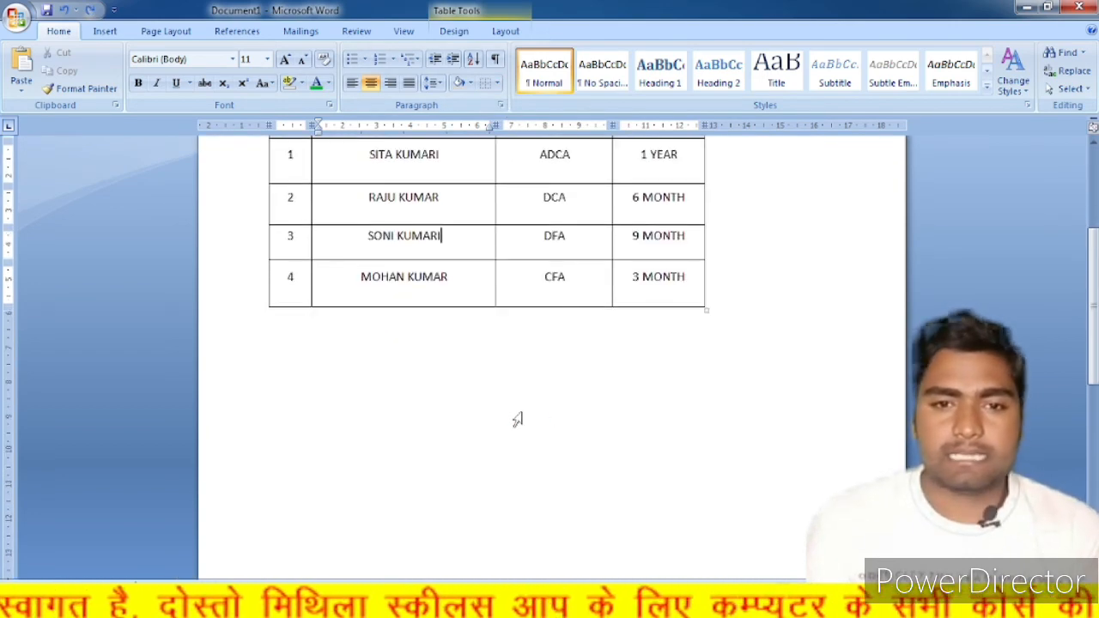
pyautogui.hotkey('ctrl', 'a')
pyautogui.press('Delete')
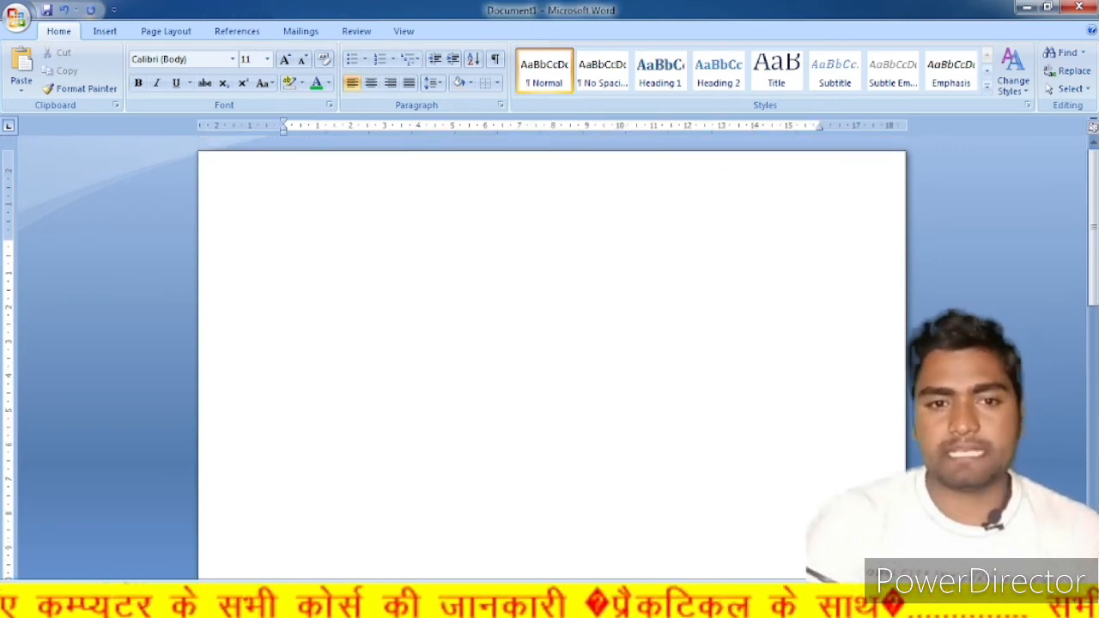
pyautogui.scroll(-5, 552, 343)
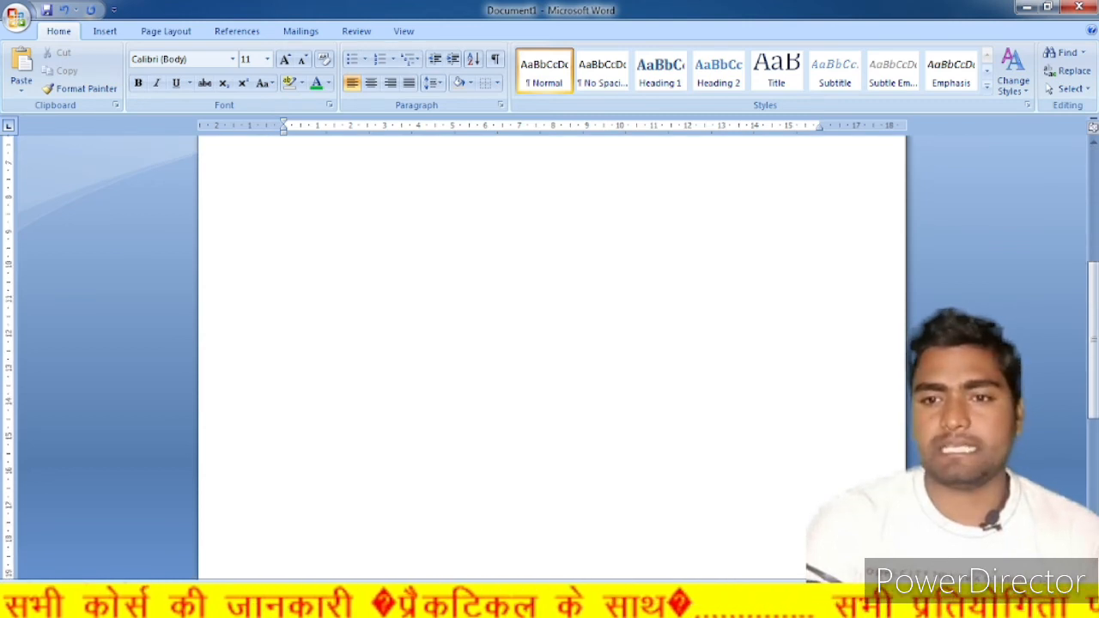
pyautogui.scroll(-5, 551, 344)
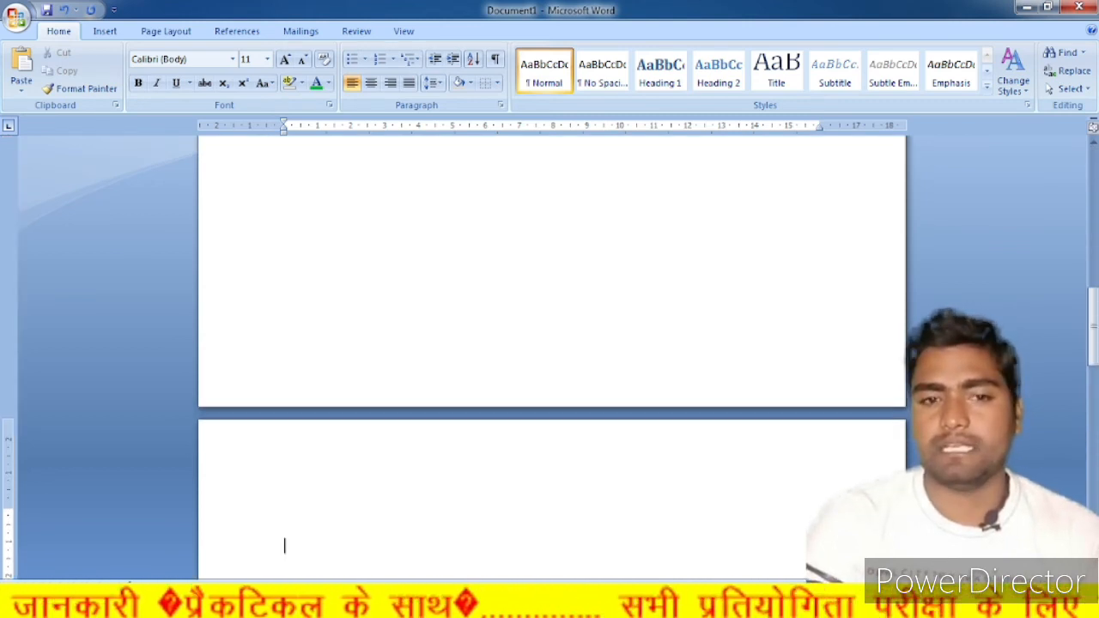
pyautogui.scroll(-3, 551, 343)
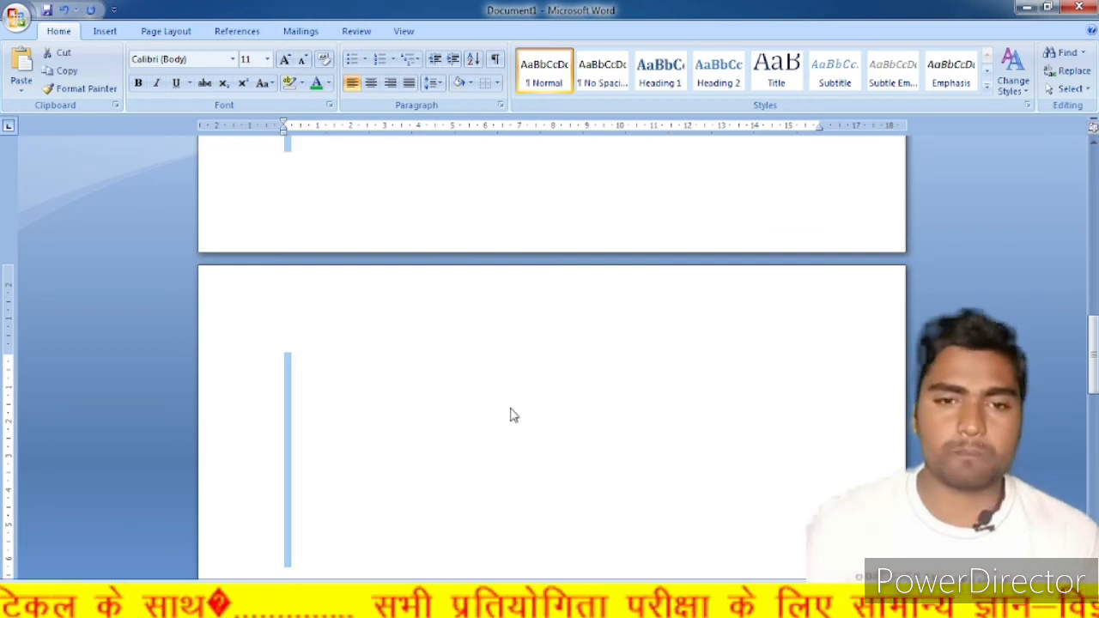
pyautogui.scroll(5, 510, 412)
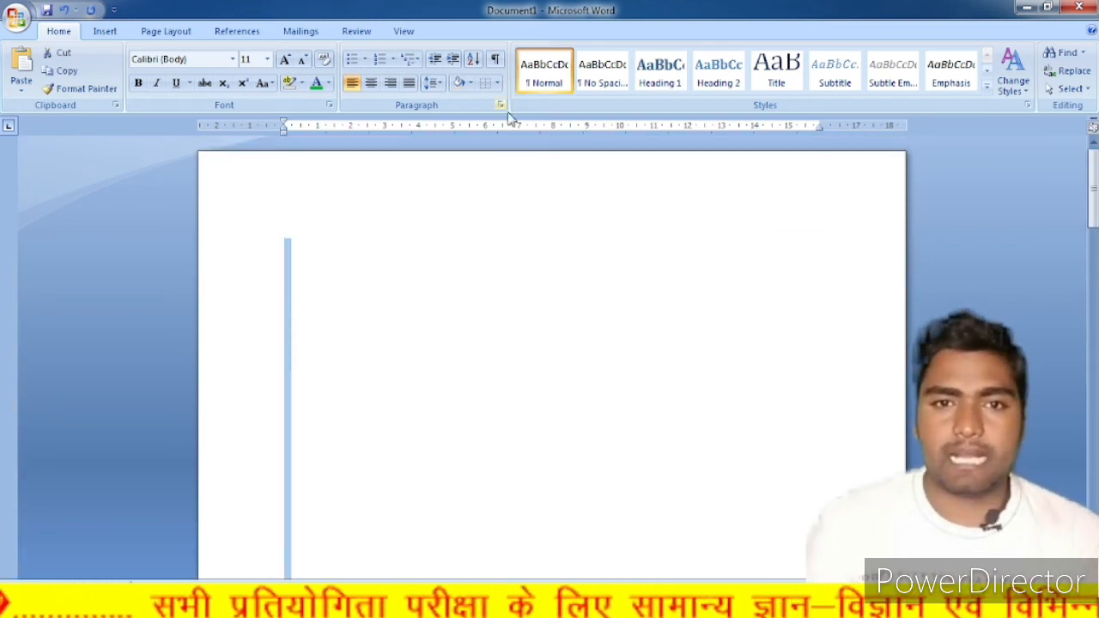
# Step: Apply Inside Borders to the selected blank paragraphs and review the ruled lines across the pages
pyautogui.click(497, 84)
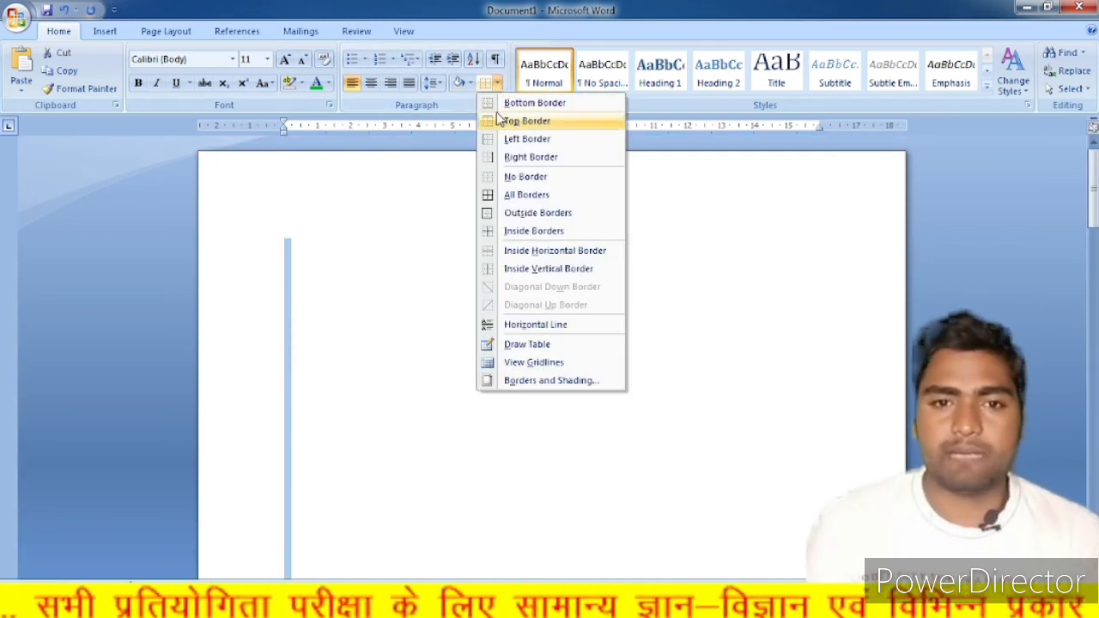
pyautogui.click(518, 232)
pyautogui.scroll(-4, 494, 335)
pyautogui.scroll(-8, 487, 339)
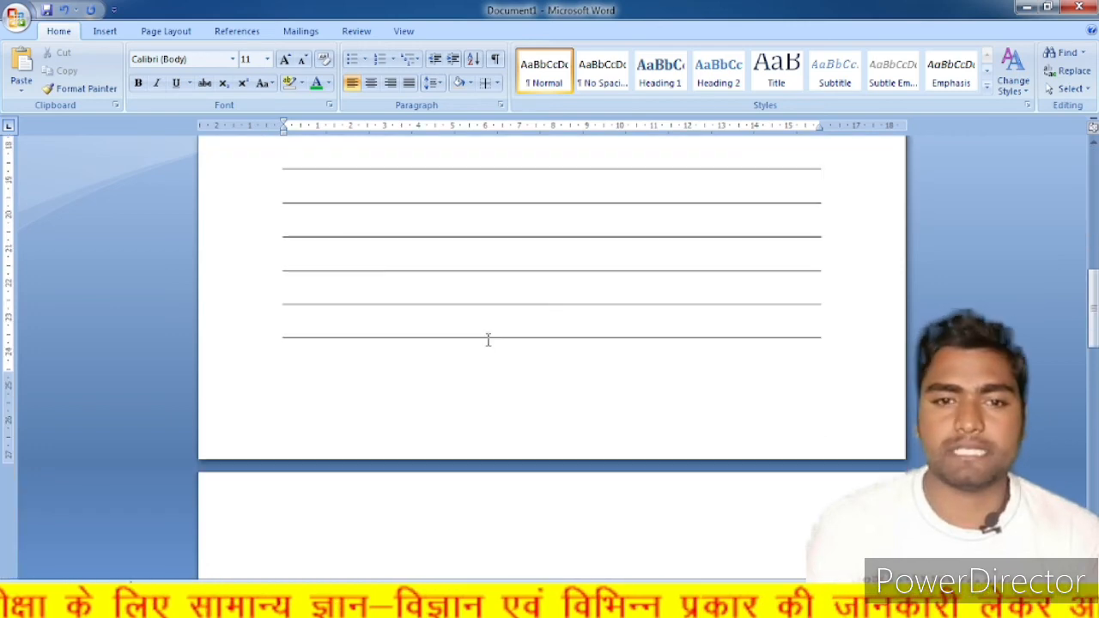
pyautogui.scroll(5, 491, 338)
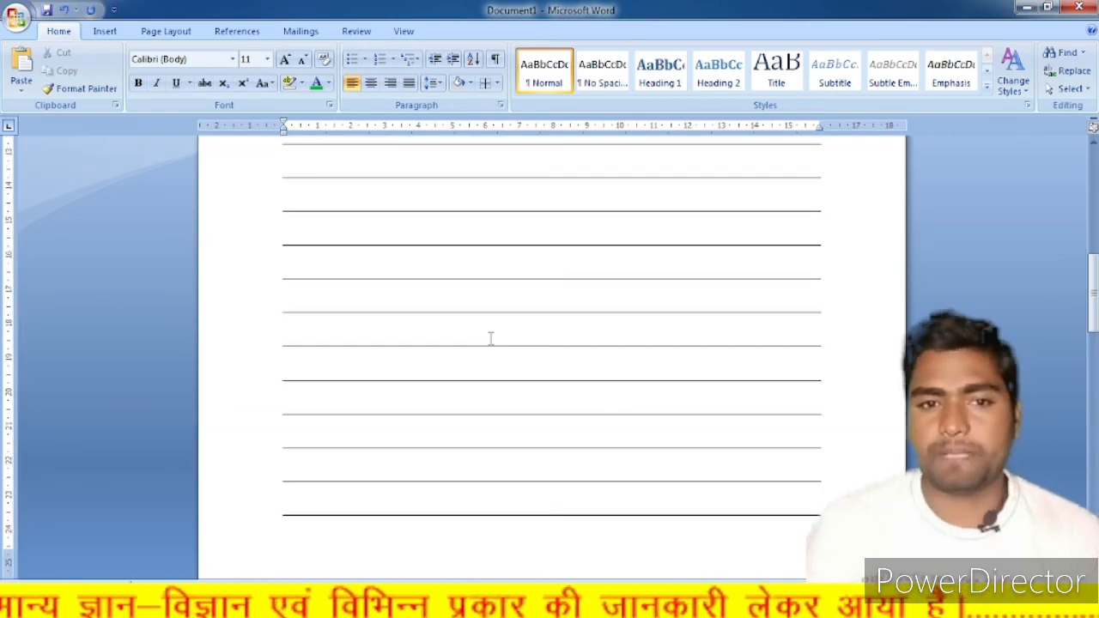
pyautogui.scroll(8, 490, 339)
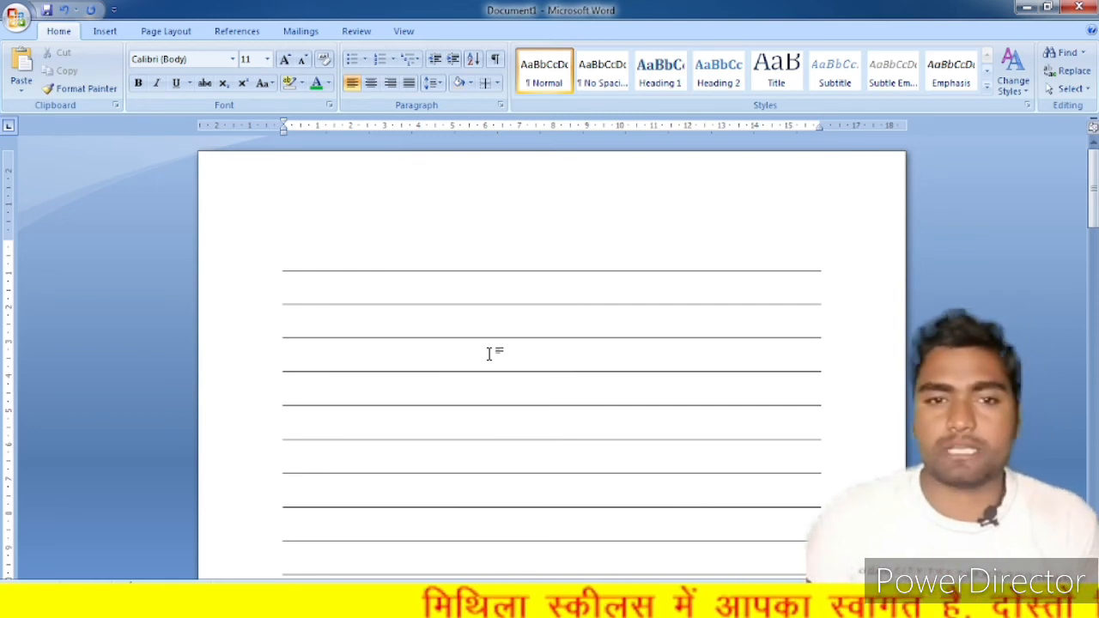
# Step: Select the whole document, apply Inside Borders again, and remove all the ruled lines with No Border
pyautogui.click(439, 301)
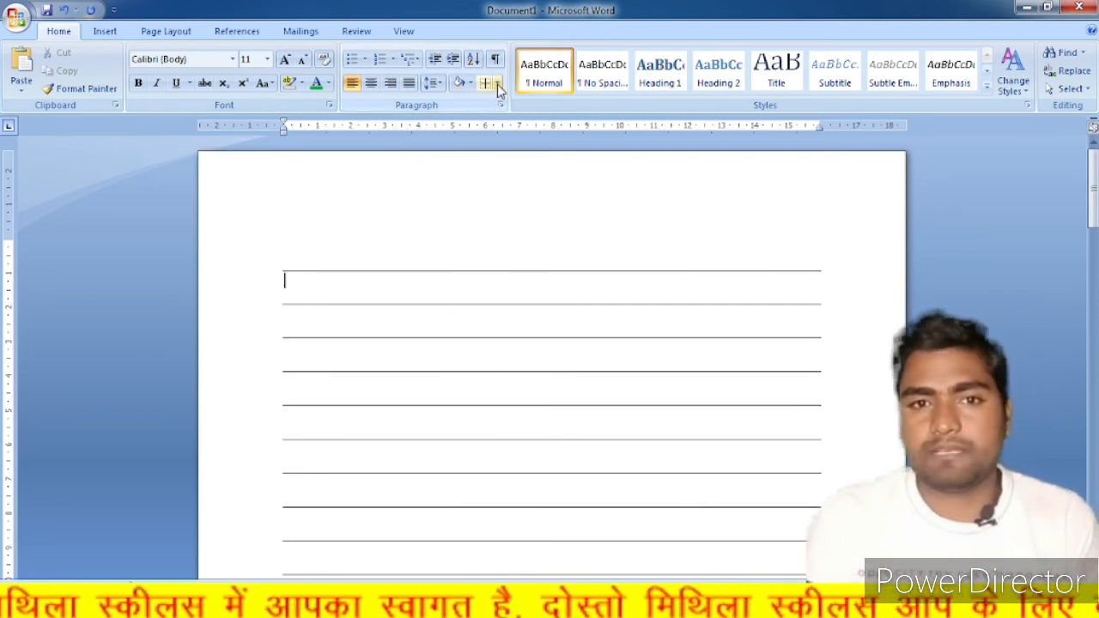
pyautogui.hotkey('ctrl', 'a')
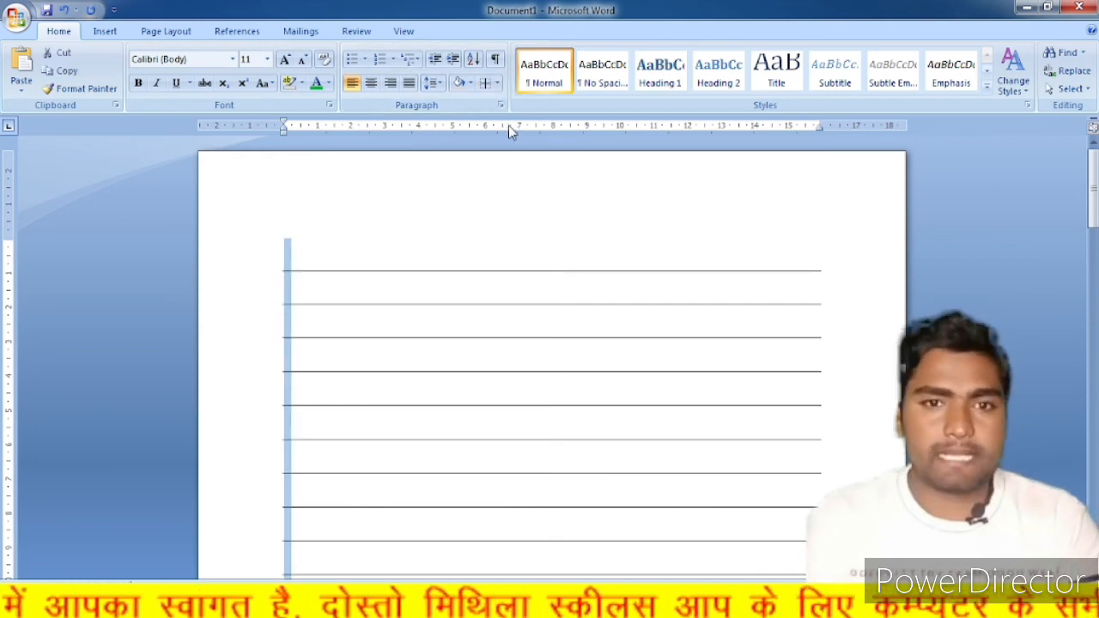
pyautogui.click(497, 82)
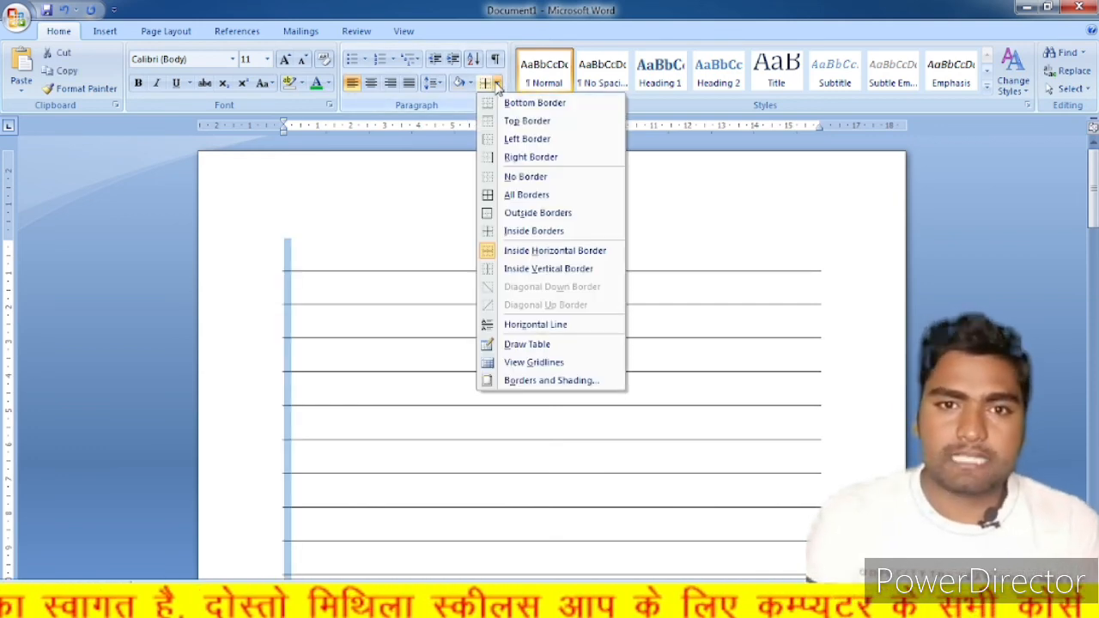
pyautogui.click(515, 230)
pyautogui.click(498, 83)
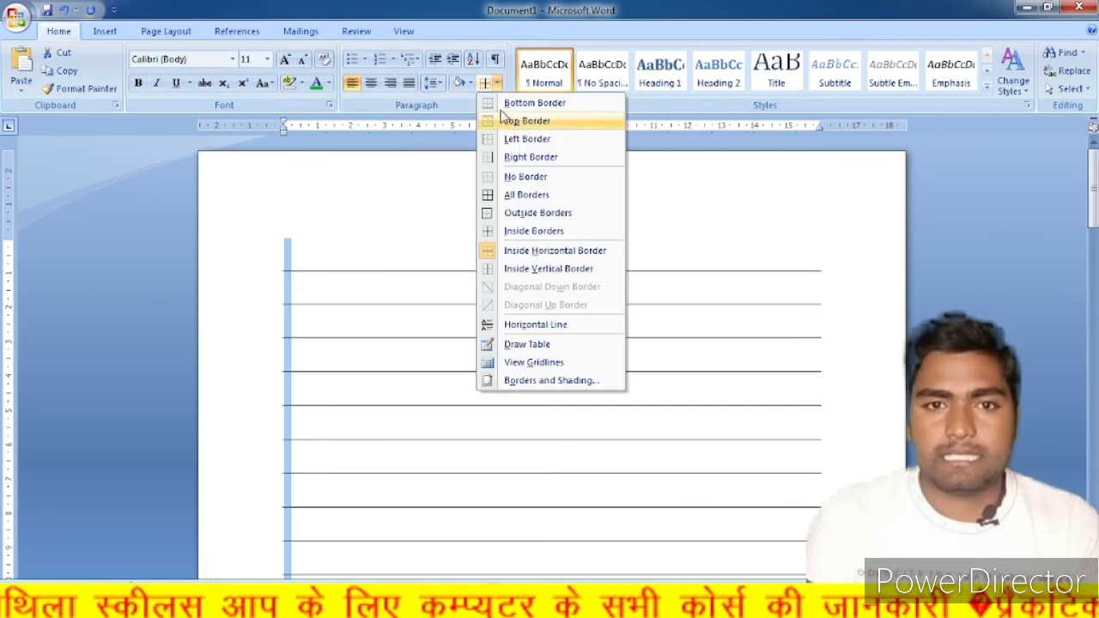
pyautogui.click(523, 174)
# Step: Try Inside Horizontal Border and Outside Borders on the selected paragraphs, and clear both with No Border
pyautogui.click(498, 84)
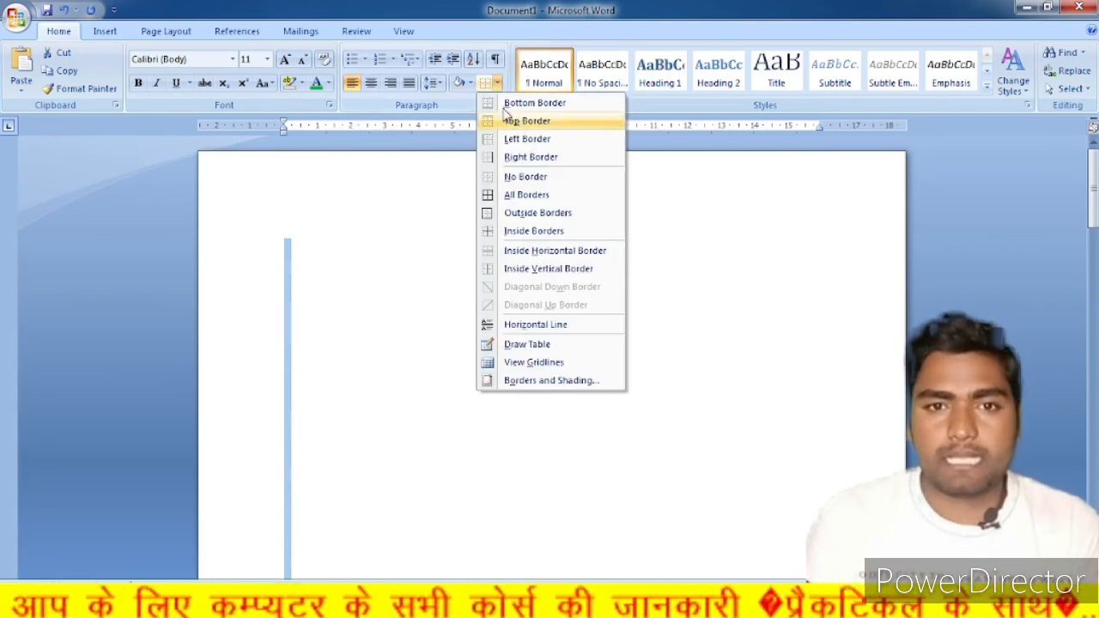
pyautogui.click(531, 252)
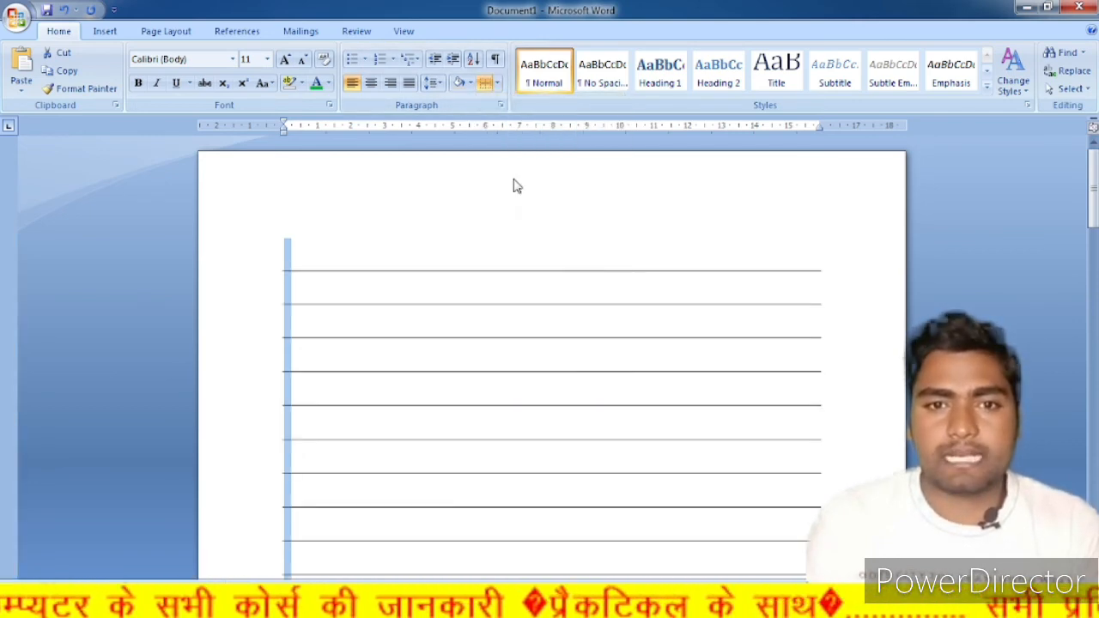
pyautogui.click(498, 83)
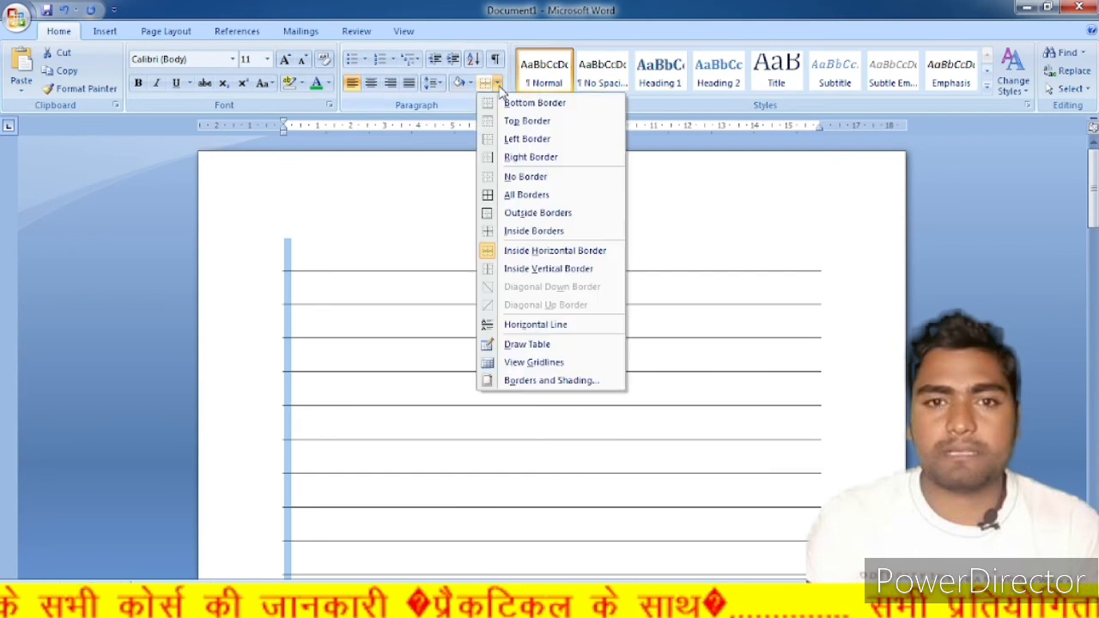
pyautogui.click(519, 213)
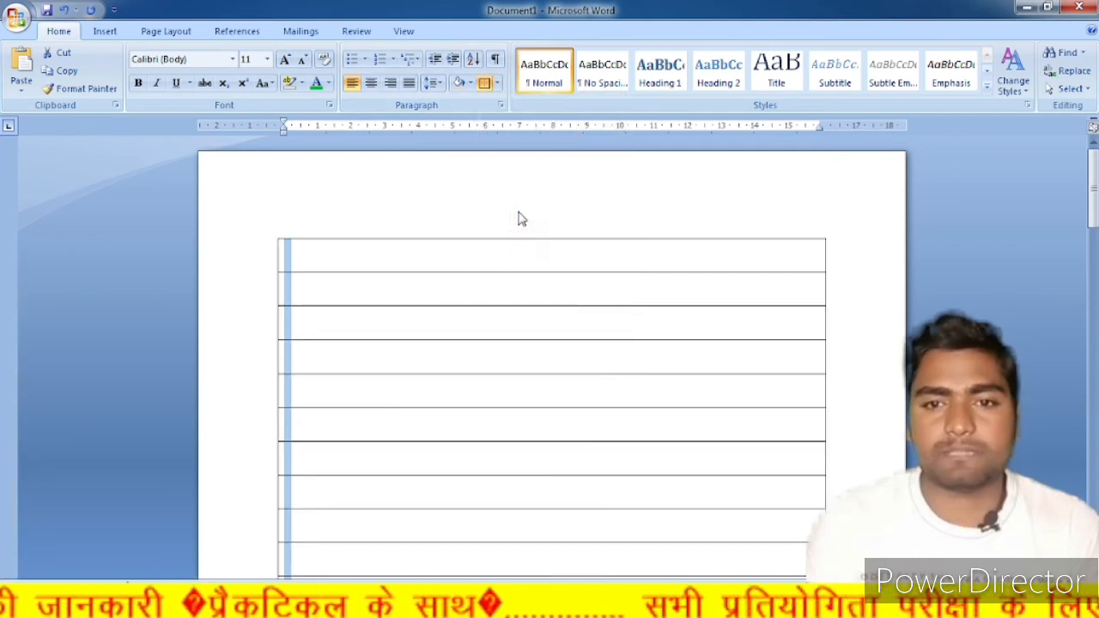
pyautogui.click(497, 85)
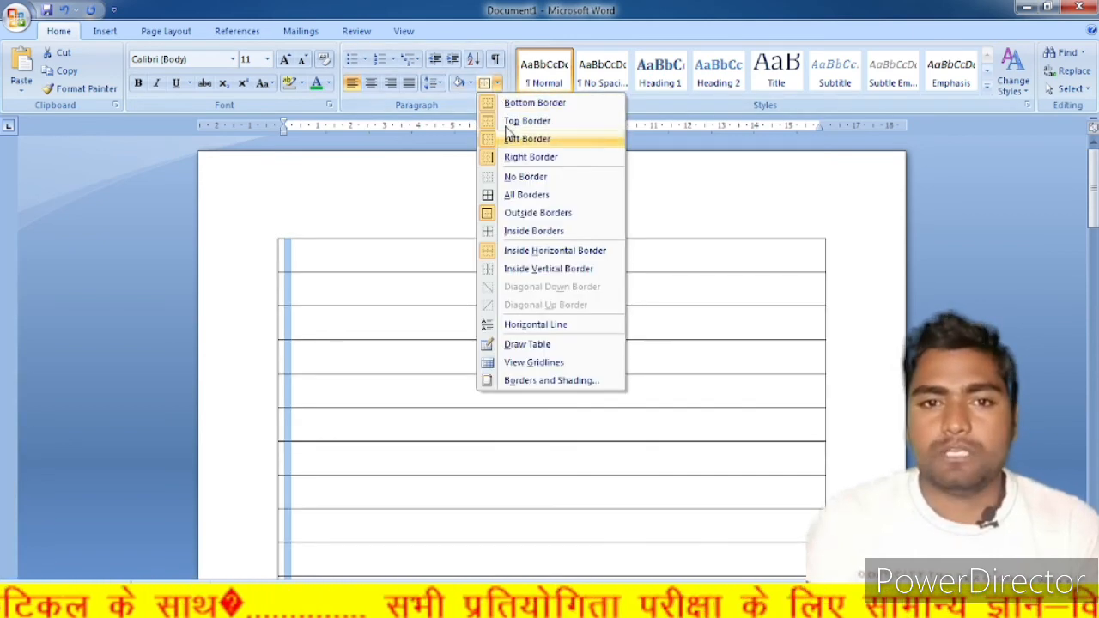
pyautogui.click(516, 176)
# Step: Apply only Outside Borders to the selected paragraphs and review the frame on each page
pyautogui.click(497, 84)
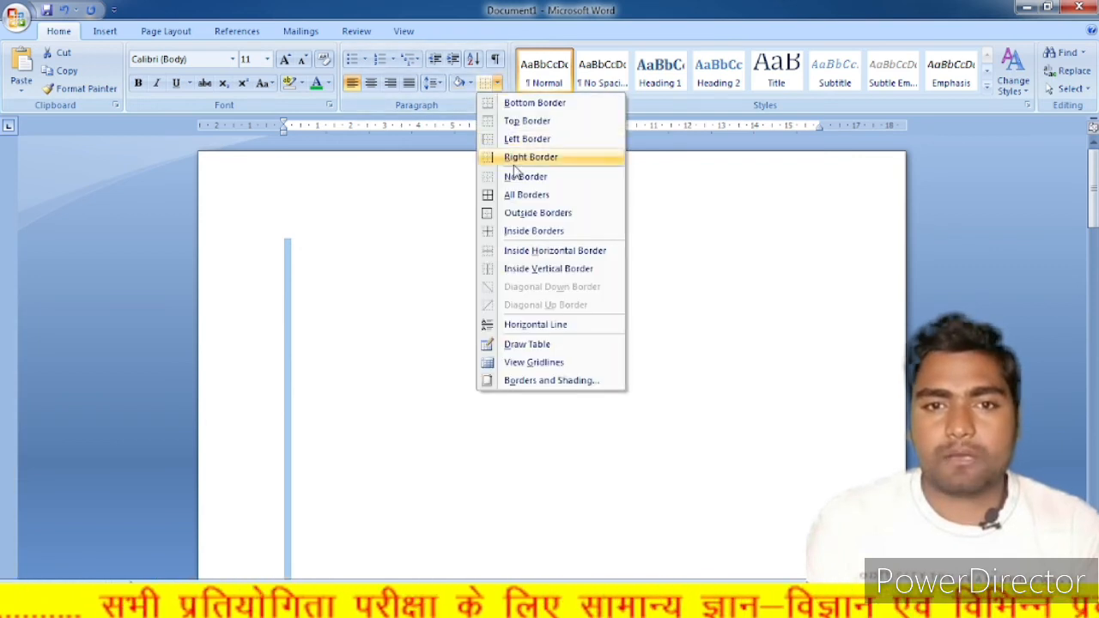
pyautogui.click(525, 213)
pyautogui.scroll(-10, 526, 218)
pyautogui.scroll(-8, 526, 218)
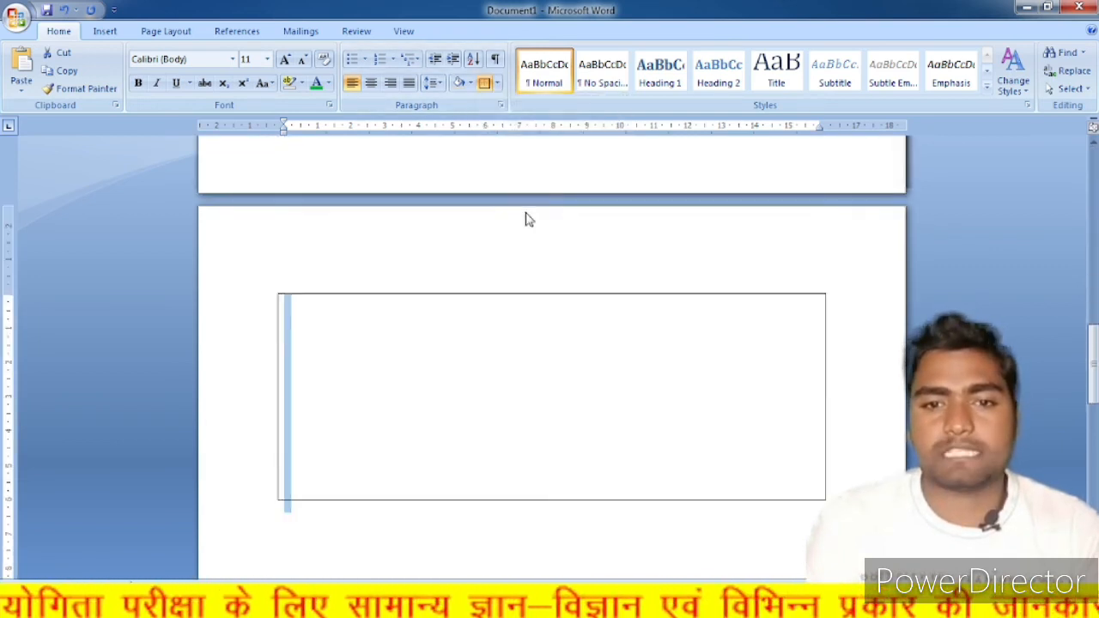
pyautogui.scroll(10, 526, 218)
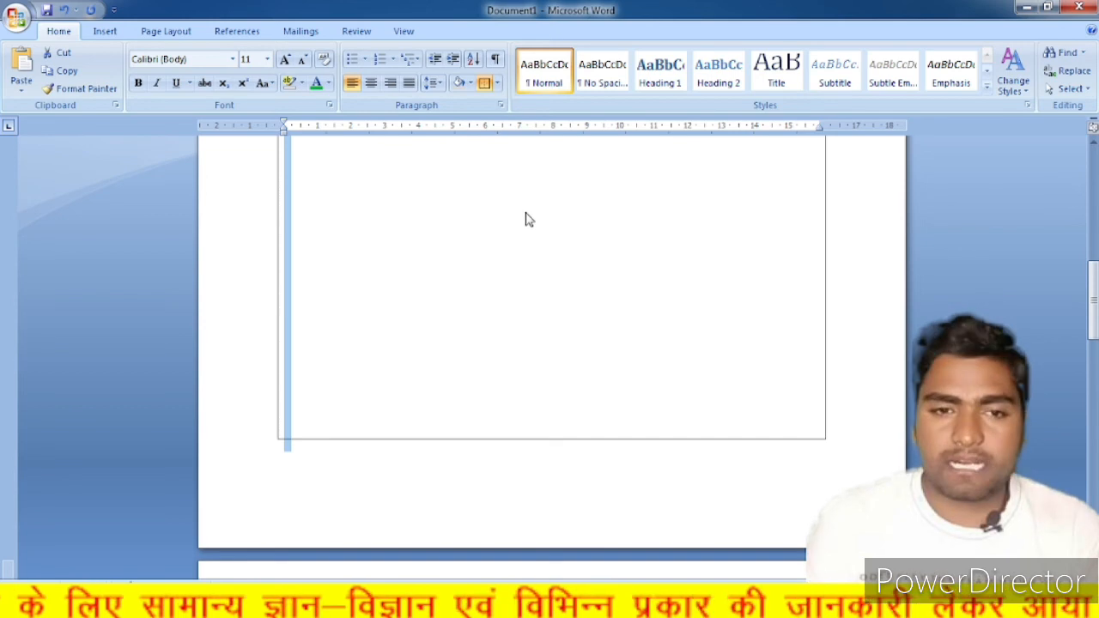
pyautogui.scroll(5, 525, 218)
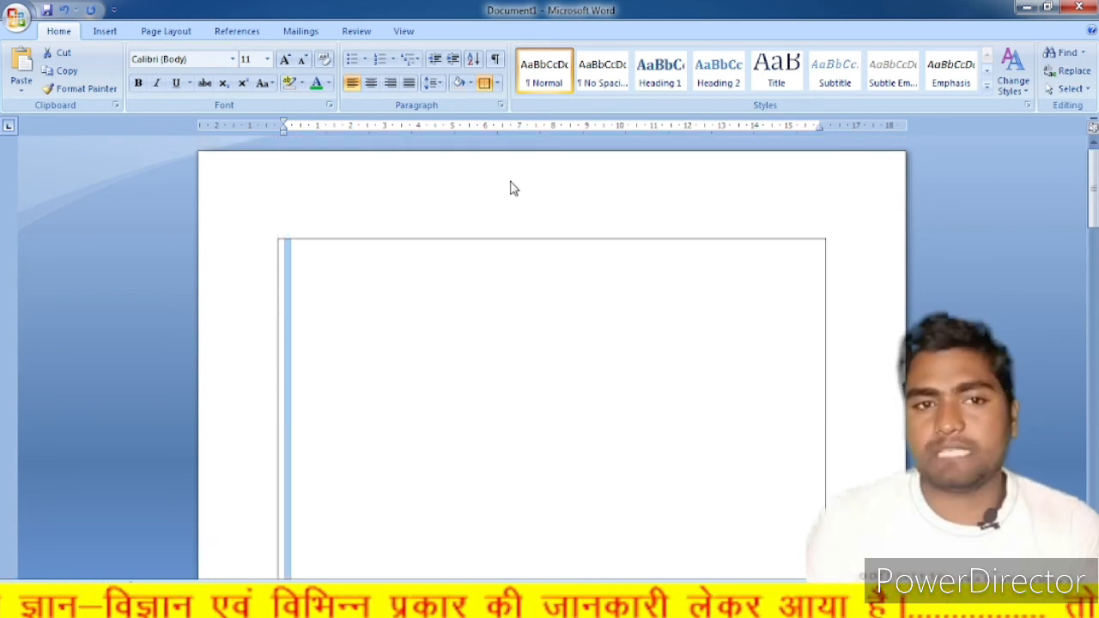
pyautogui.click(189, 39)
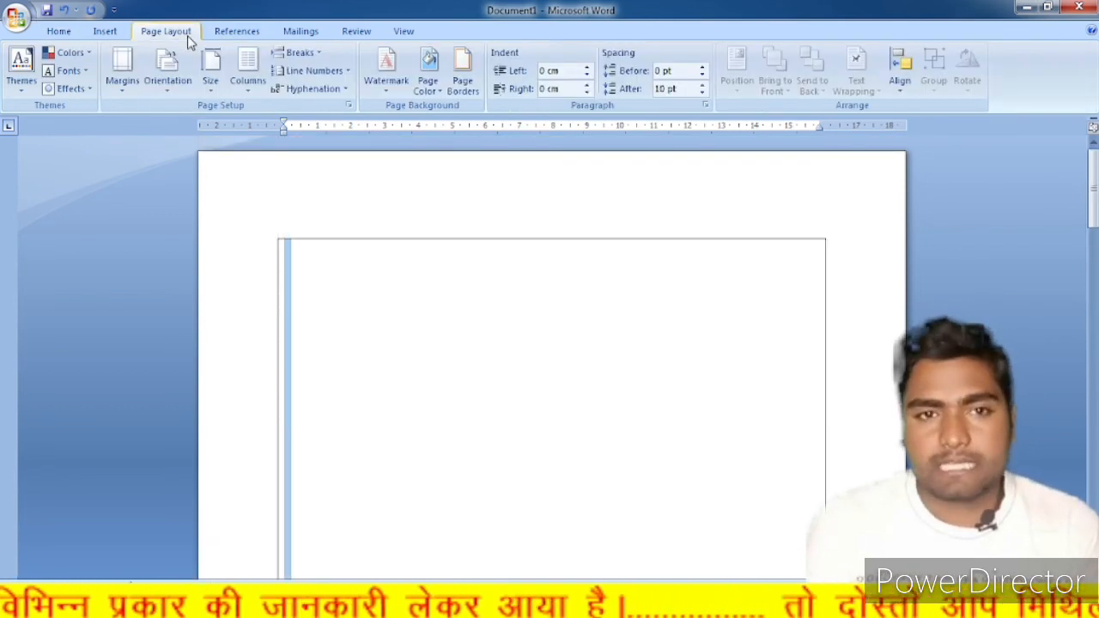
pyautogui.click(117, 31)
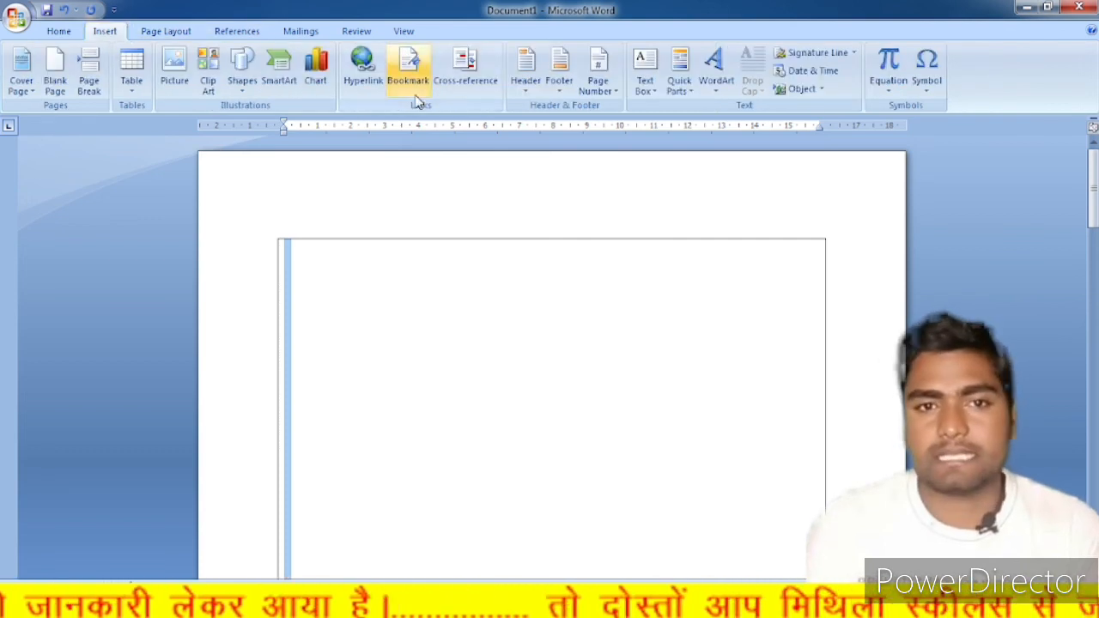
pyautogui.click(74, 33)
# Step: Remove the outside frame with No Border and place the cursor at the start of the document
pyautogui.click(497, 83)
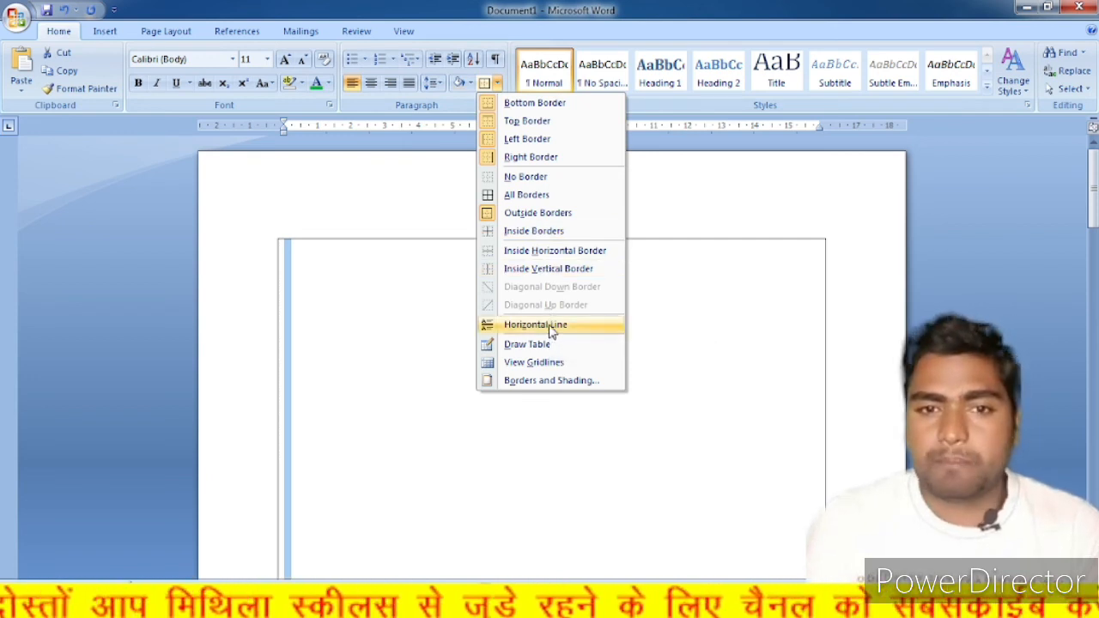
pyautogui.click(547, 179)
pyautogui.click(547, 186)
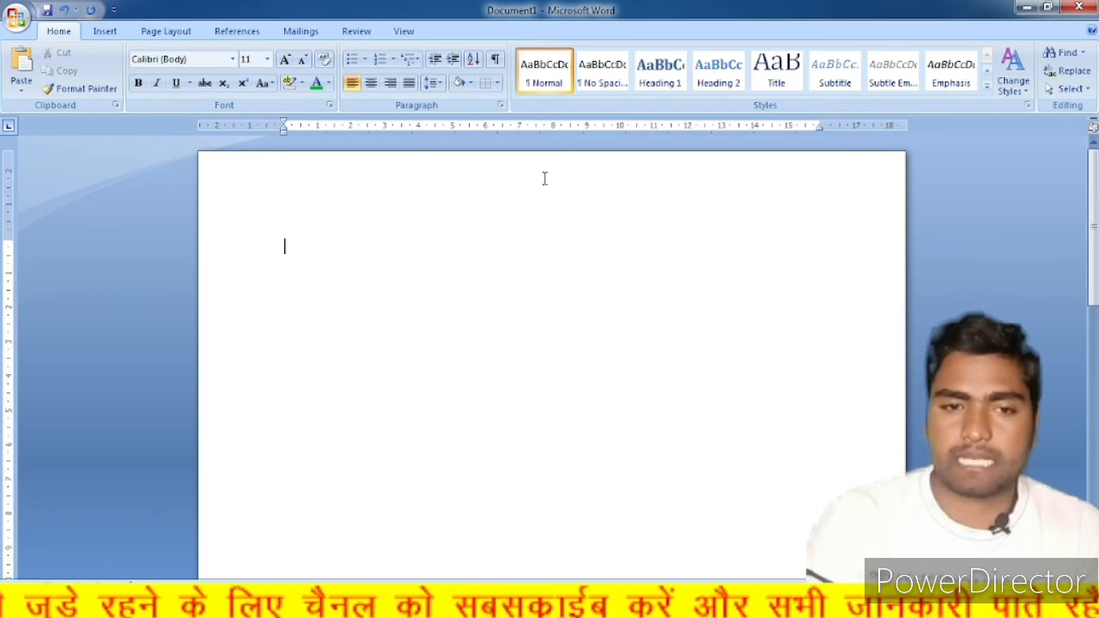
# Step: Draw a table about 15 cm wide and 6.5 cm high, and divide it into two columns and two rows
pyautogui.click(499, 84)
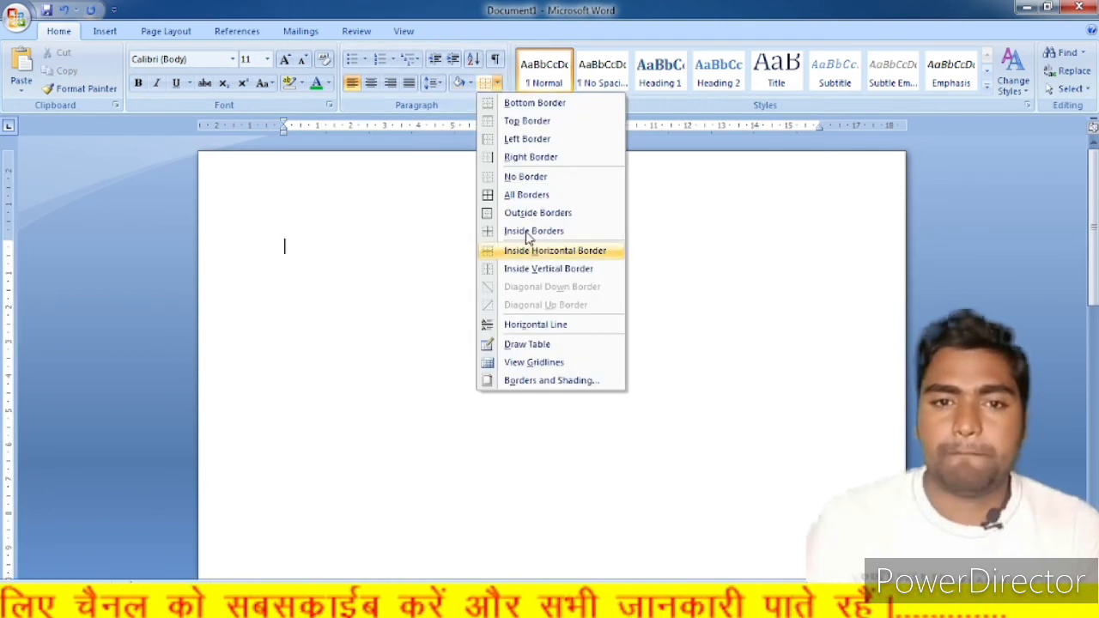
pyautogui.click(537, 348)
pyautogui.moveTo(285, 238)
pyautogui.mouseDown()
pyautogui.moveTo(610, 420)
pyautogui.moveTo(789, 458)
pyautogui.mouseUp()
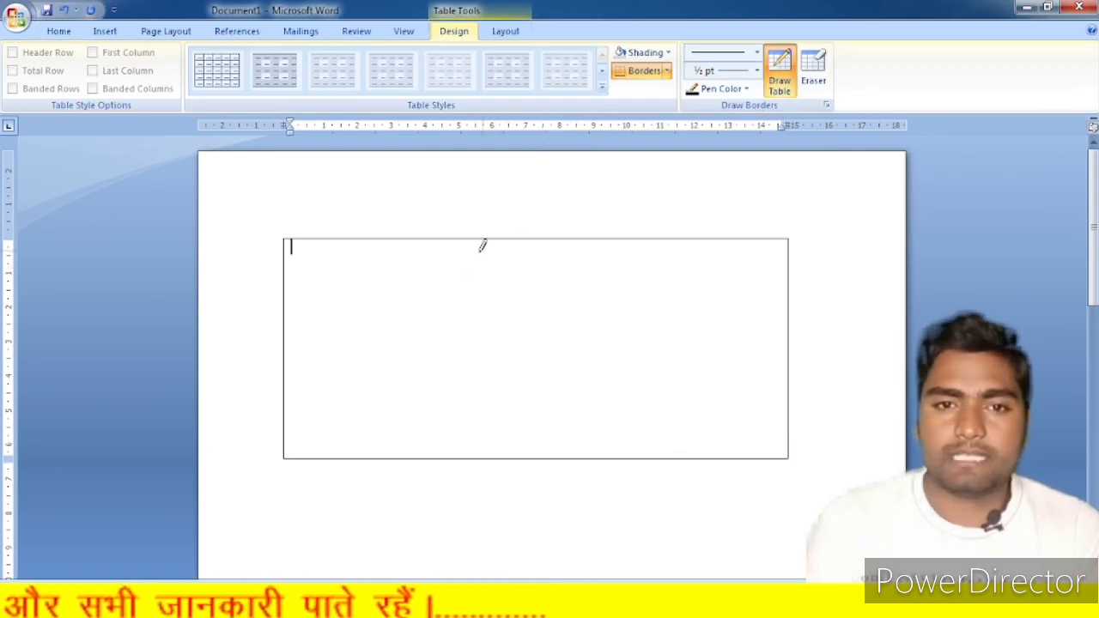
pyautogui.moveTo(526, 240)
pyautogui.mouseDown()
pyautogui.moveTo(545, 312)
pyautogui.moveTo(541, 405)
pyautogui.mouseUp()
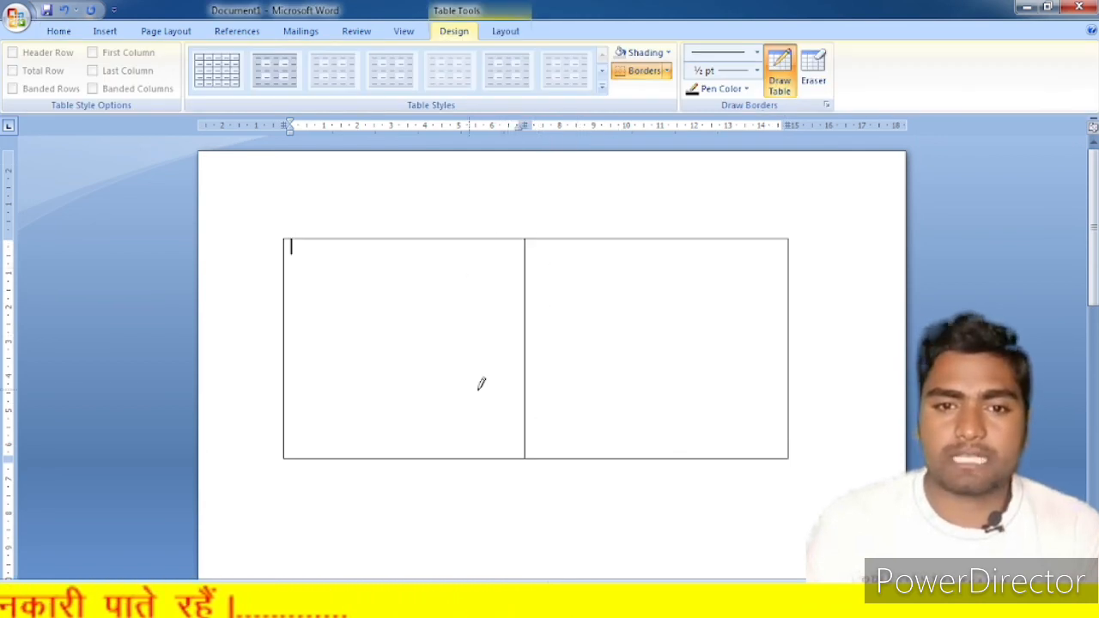
pyautogui.moveTo(288, 349); pyautogui.dragTo(643, 345)
# Step: Add a Diagonal Down Border and a Diagonal Up Border to the table's upper-right cell
pyautogui.click(64, 31)
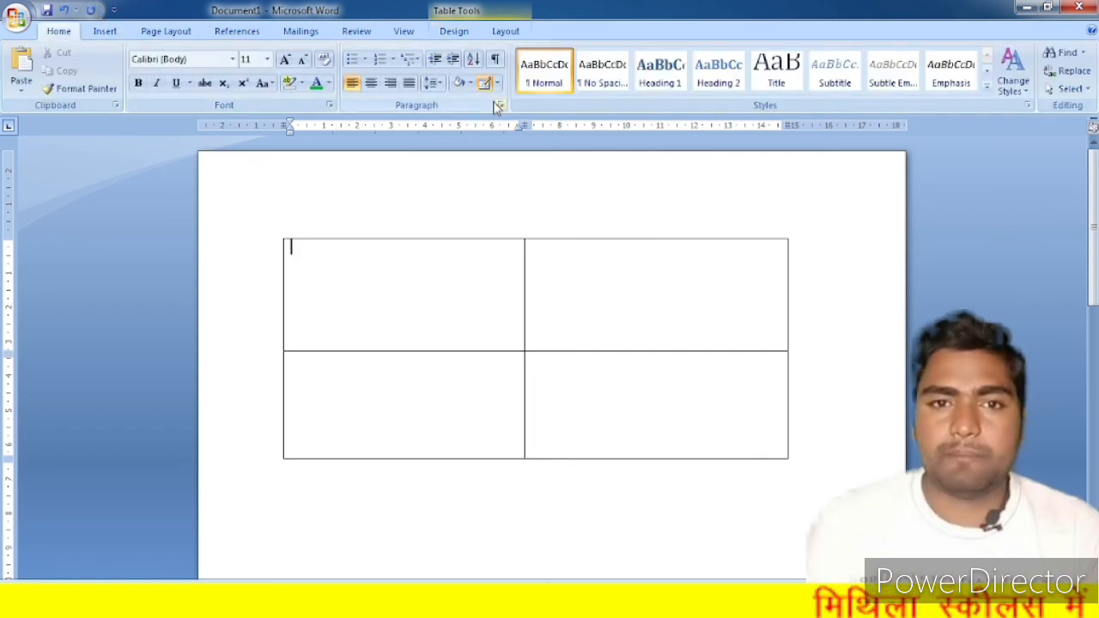
pyautogui.click(634, 295)
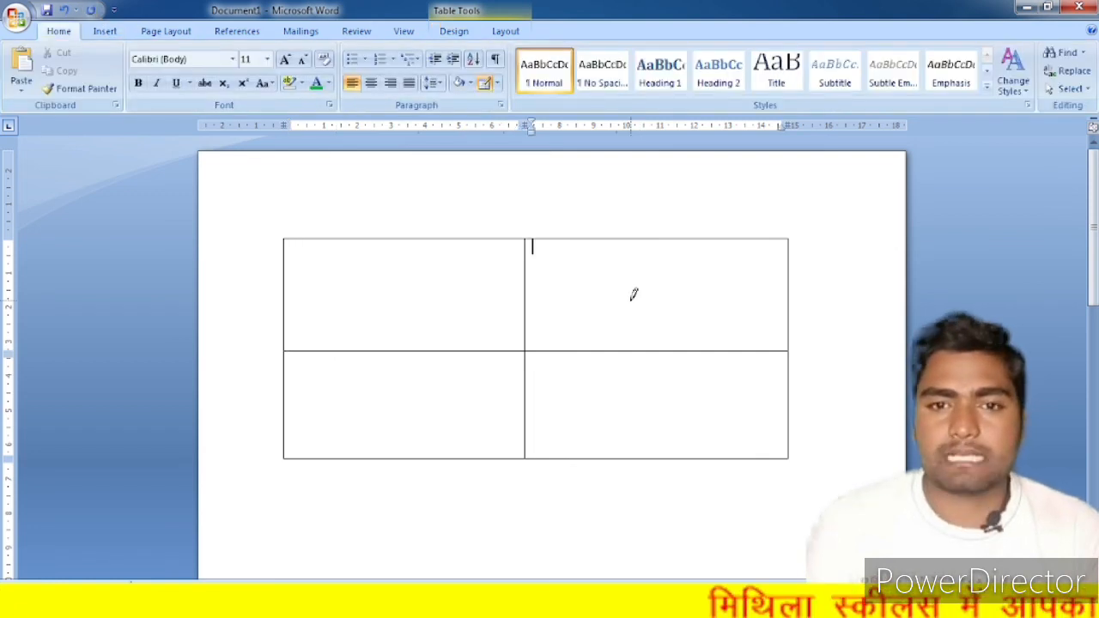
pyautogui.click(496, 83)
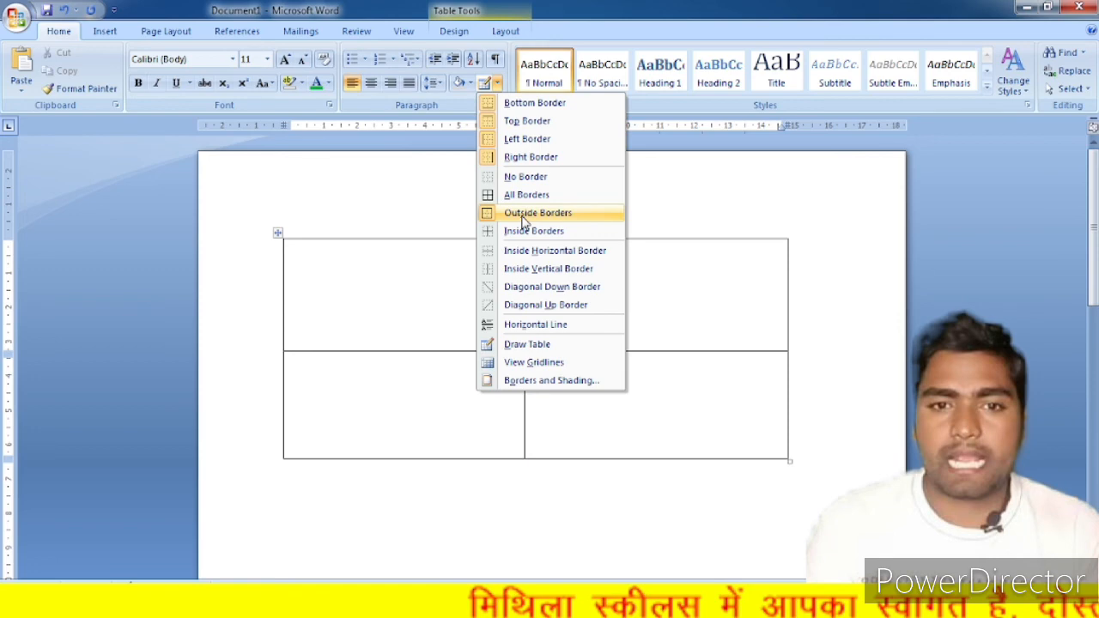
pyautogui.click(549, 286)
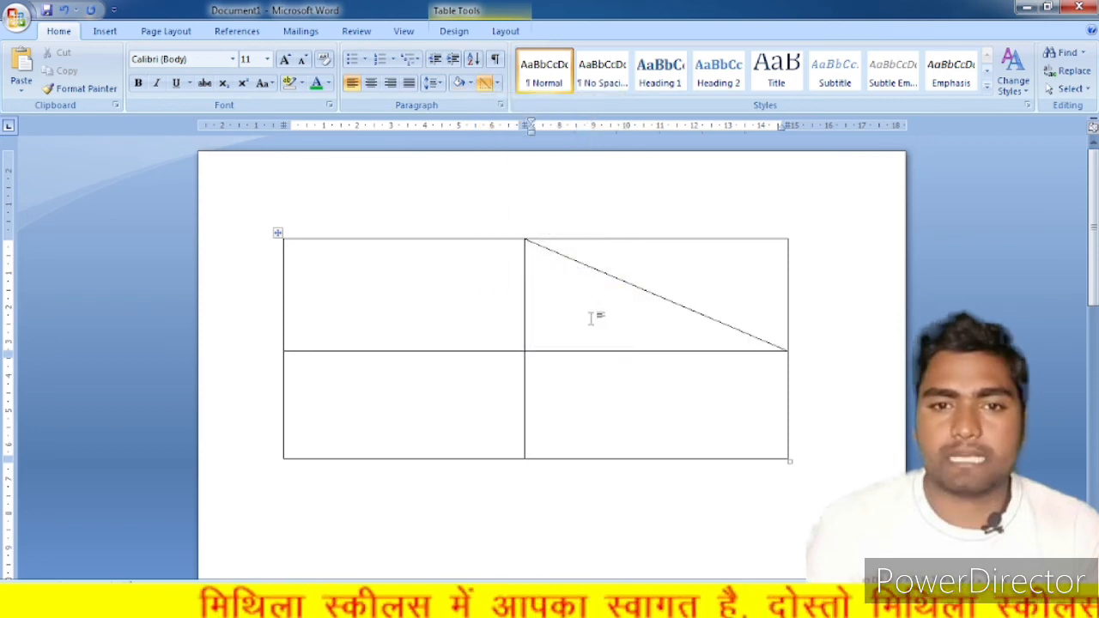
pyautogui.click(496, 83)
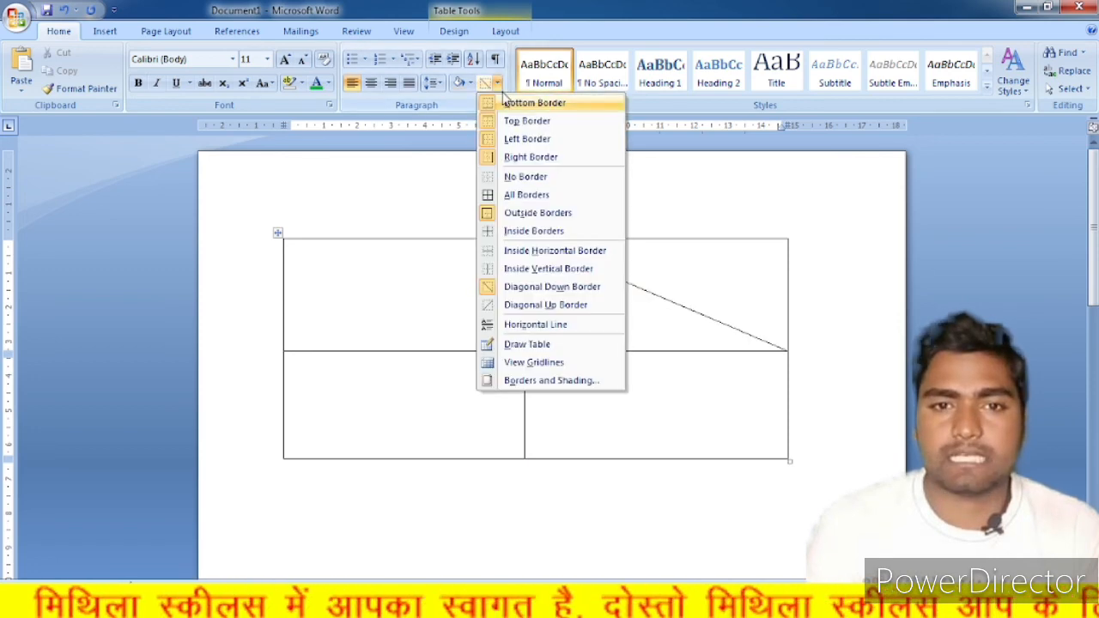
pyautogui.click(526, 304)
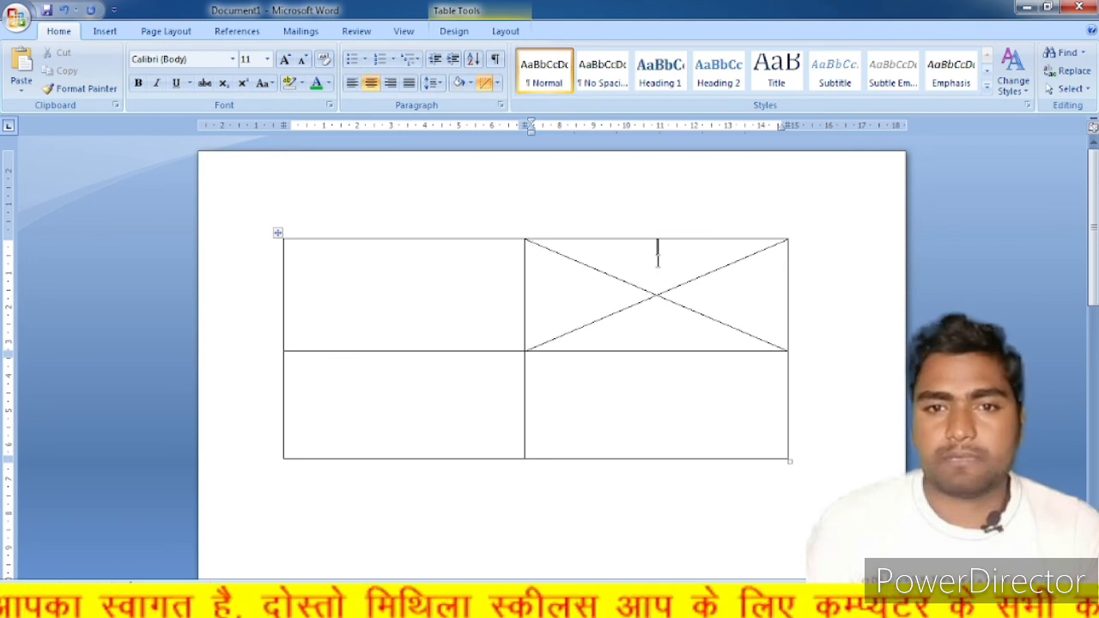
# Step: Split the crossed upper-right cell into four cells by drawing a vertical and a horizontal line through its middle with Draw Table
pyautogui.click(497, 82)
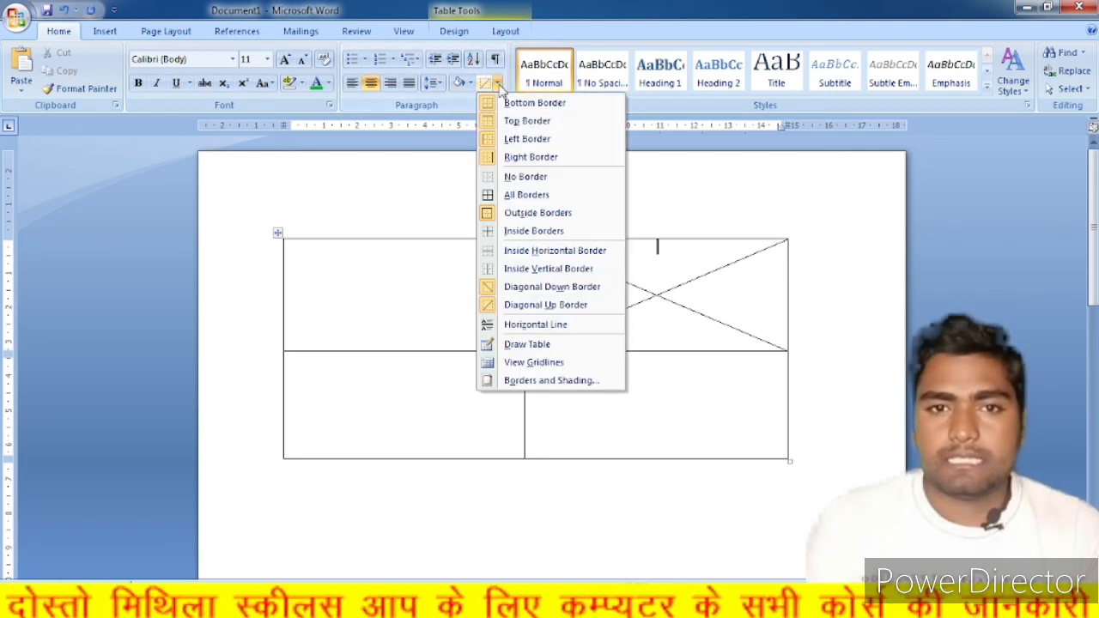
pyautogui.click(660, 292)
pyautogui.click(497, 82)
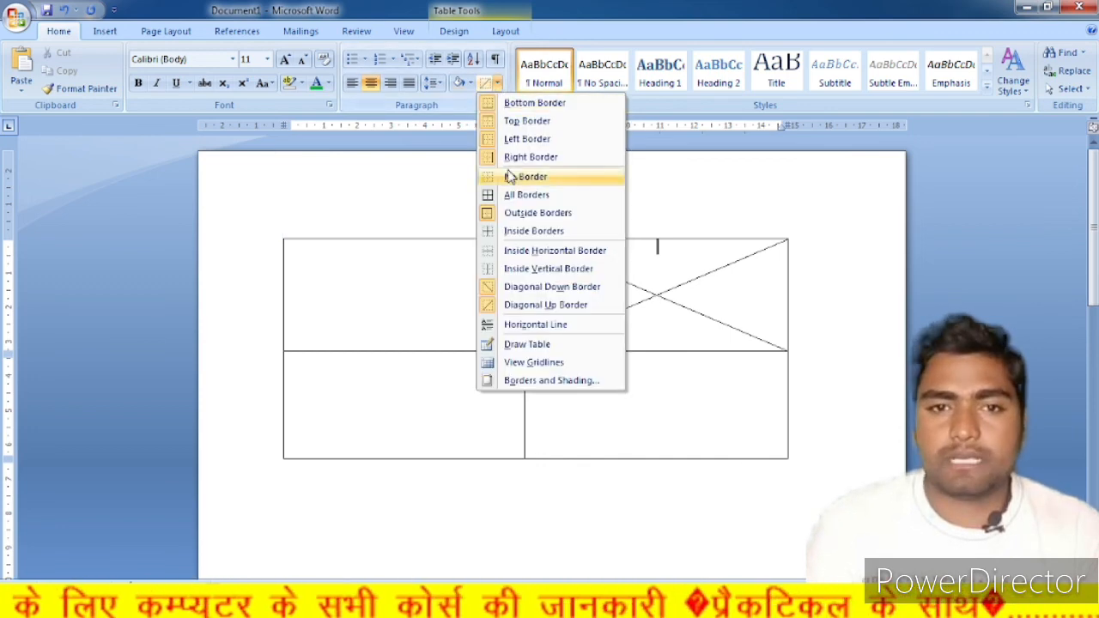
pyautogui.click(532, 346)
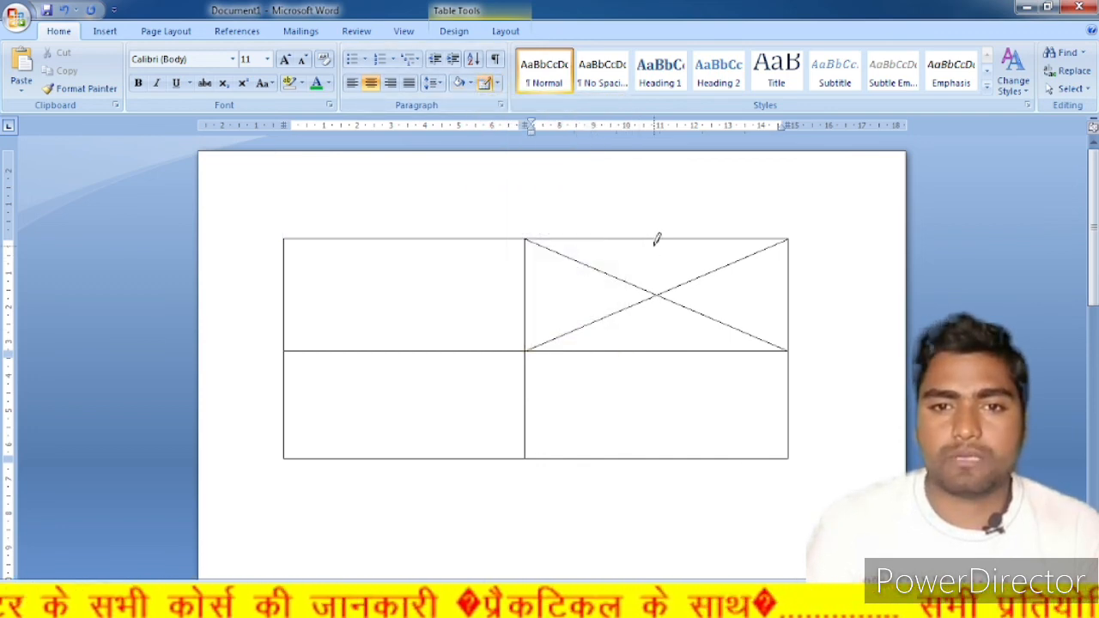
pyautogui.moveTo(656, 238); pyautogui.dragTo(662, 344)
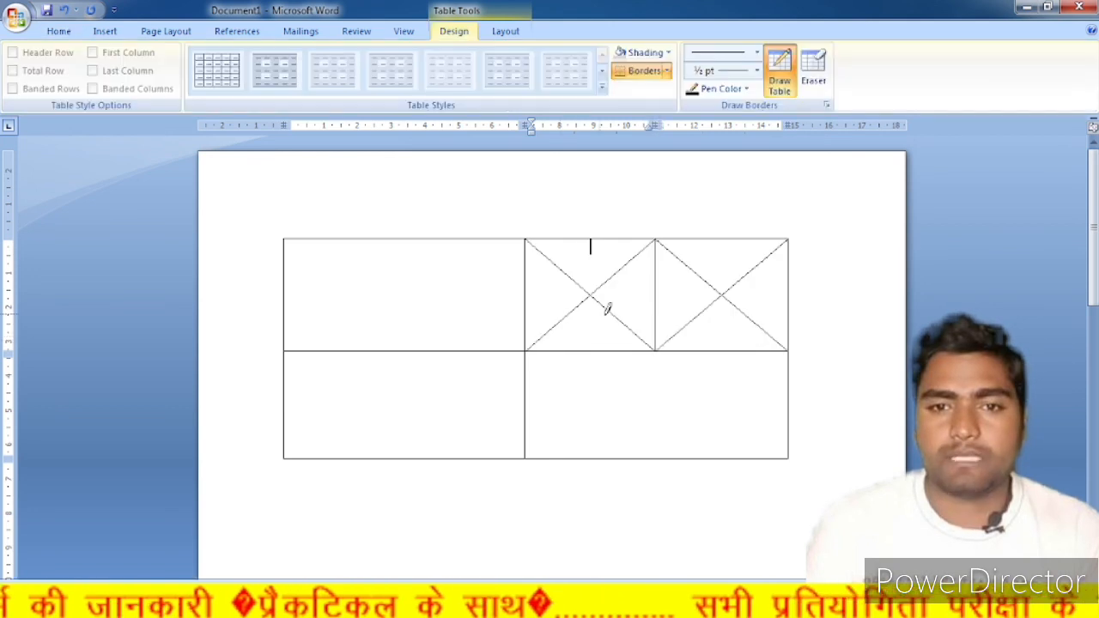
pyautogui.moveTo(528, 294); pyautogui.dragTo(728, 287)
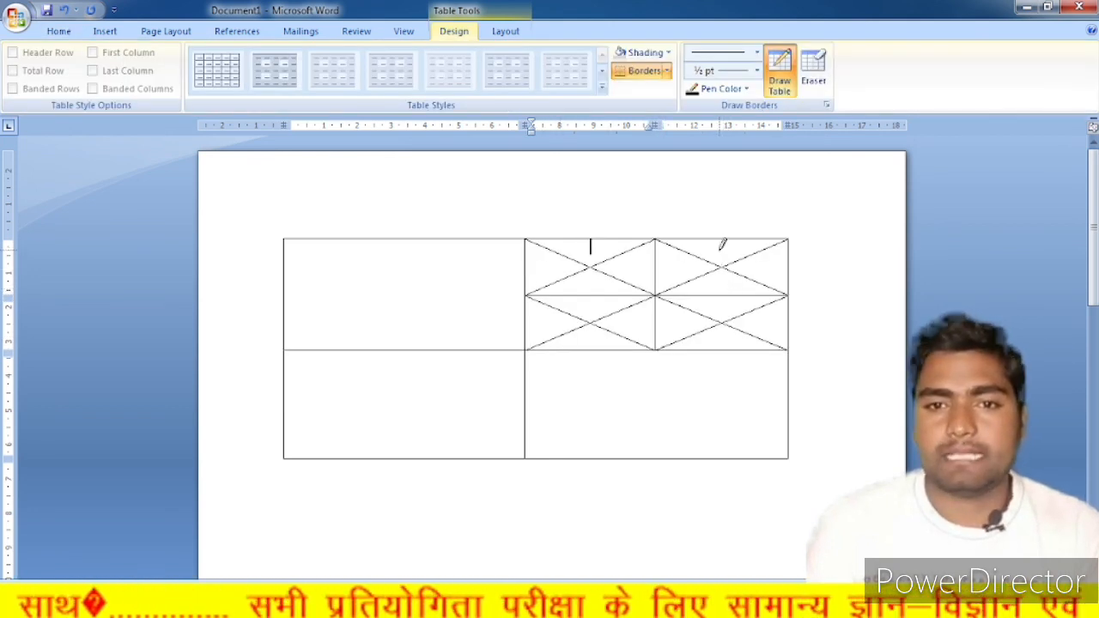
# Step: Split the crossed upper-right block into four columns by drawing a vertical line through the middle of each of its two columns
pyautogui.moveTo(722, 244); pyautogui.dragTo(730, 339)
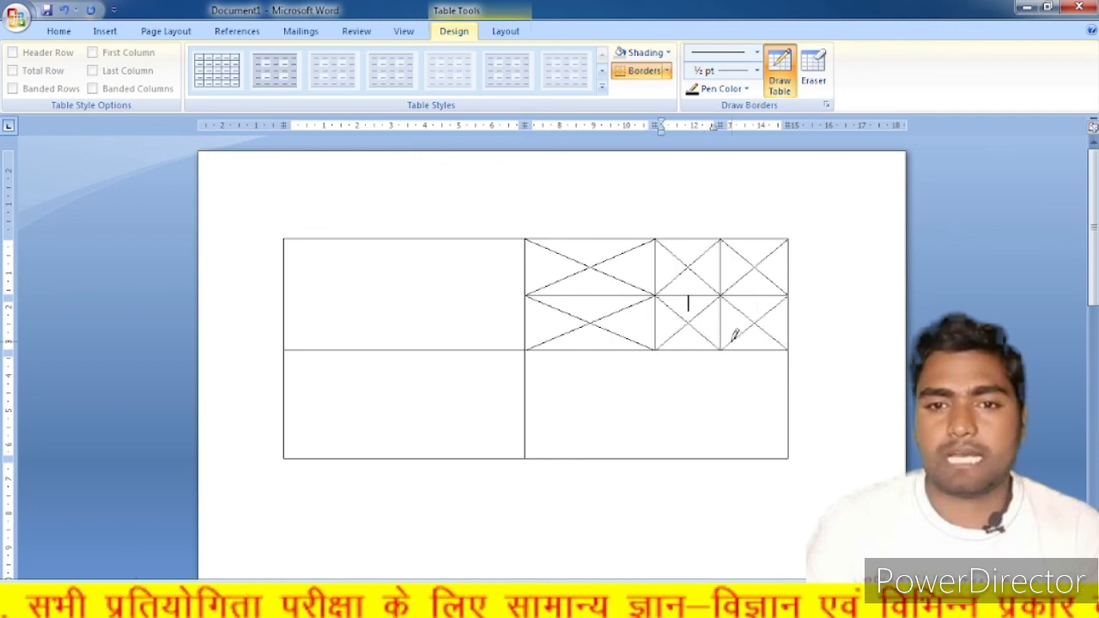
pyautogui.moveTo(589, 241); pyautogui.dragTo(590, 347)
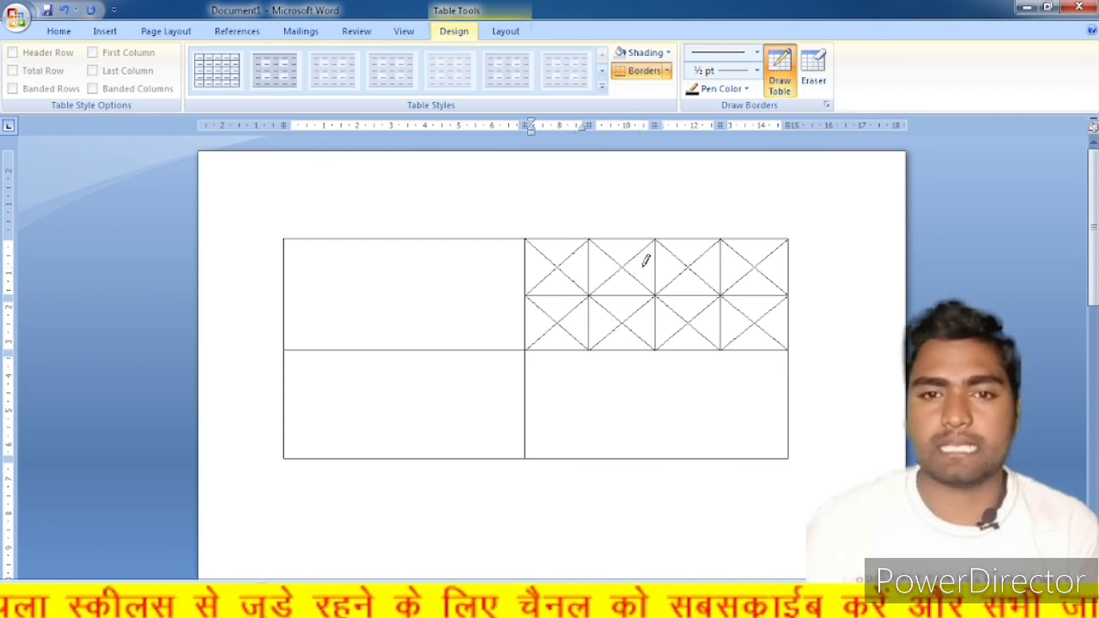
pyautogui.click(506, 32)
pyautogui.click(462, 33)
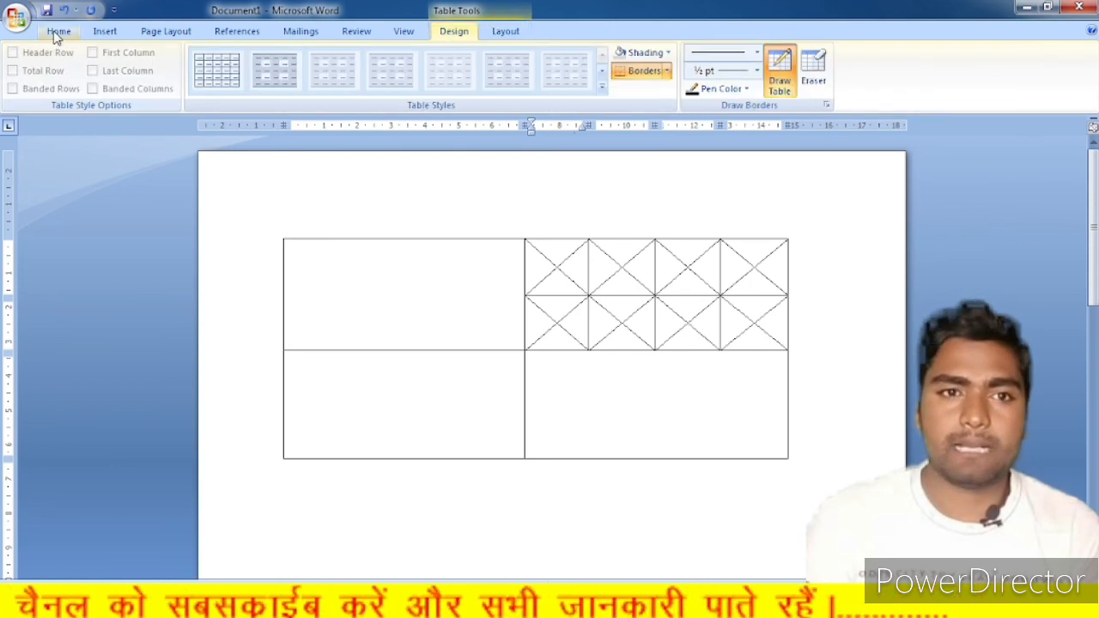
pyautogui.click(57, 34)
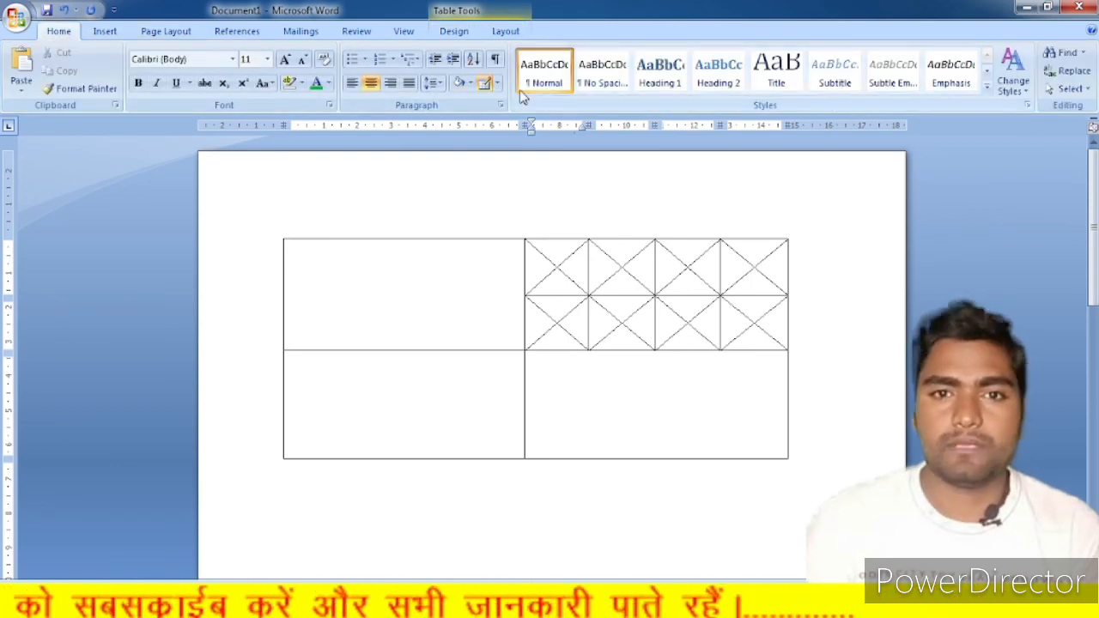
pyautogui.click(497, 82)
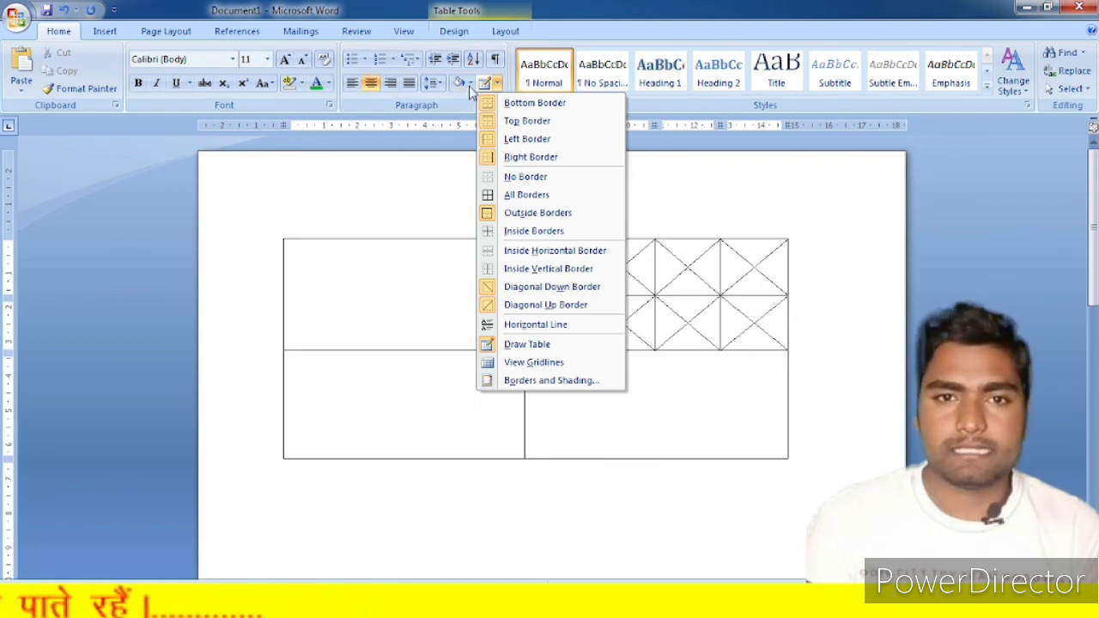
pyautogui.click(471, 82)
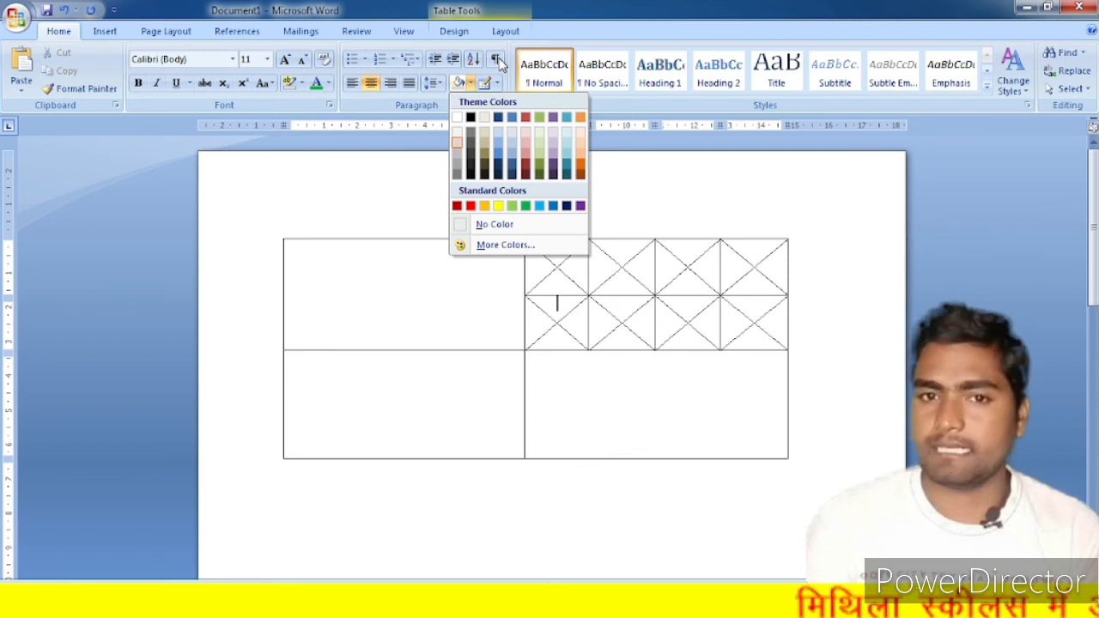
pyautogui.click(621, 243)
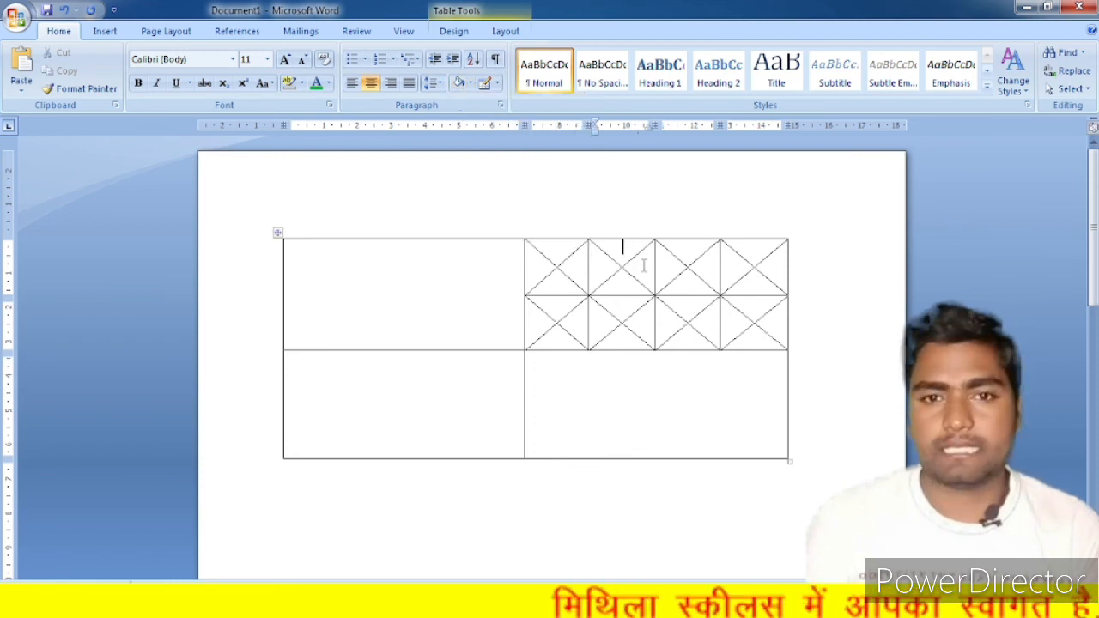